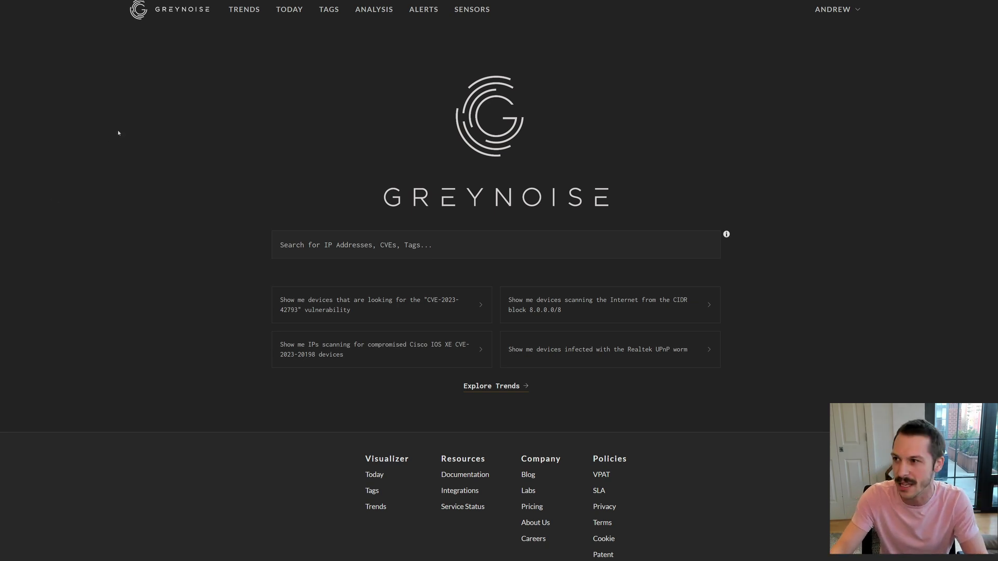
# Enter the query last_seen:1d in the GreyNoise home page search box.
pyautogui.click(291, 244)
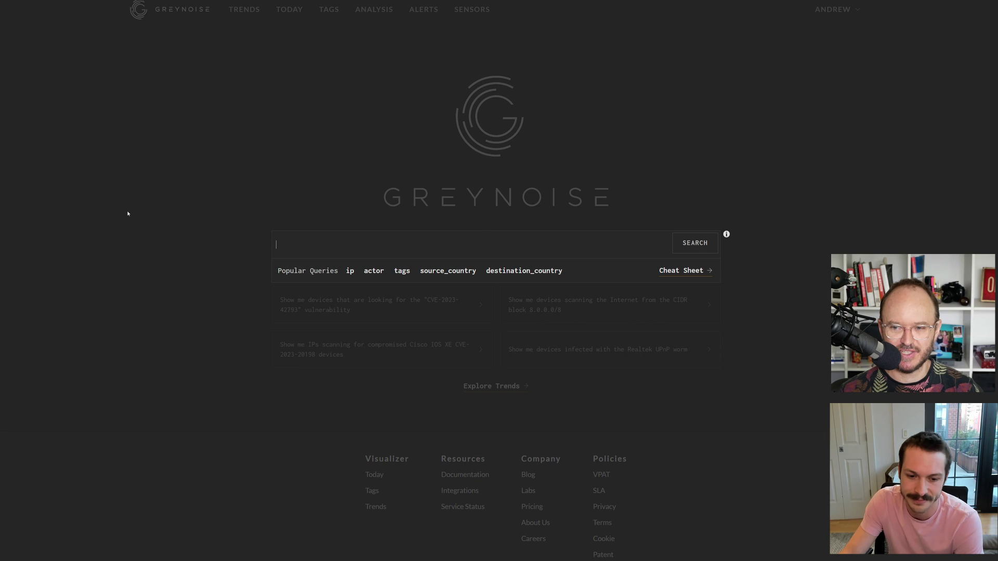
pyautogui.click(127, 213)
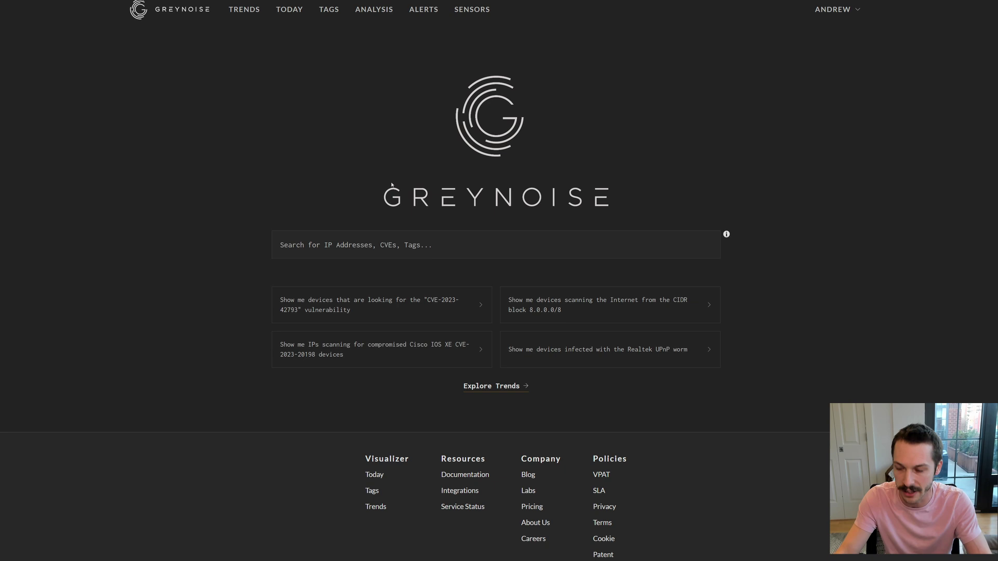
pyautogui.click(327, 237)
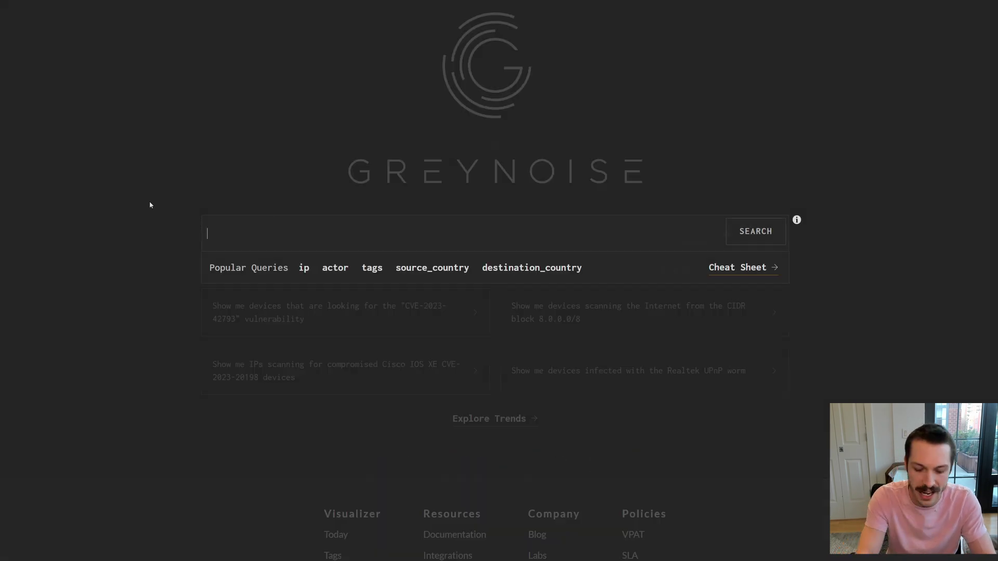
pyautogui.write('last_seen:')
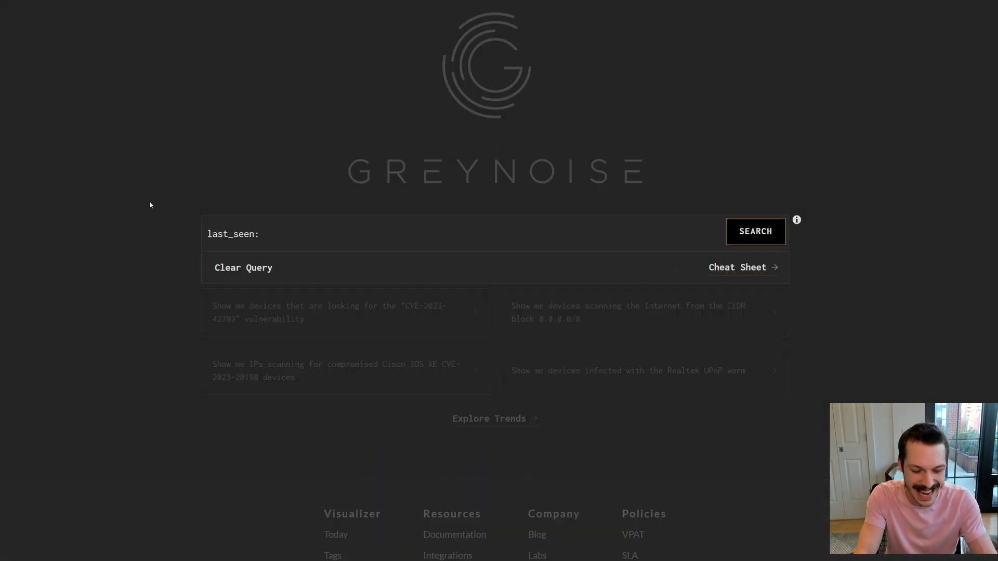
pyautogui.write('1d')
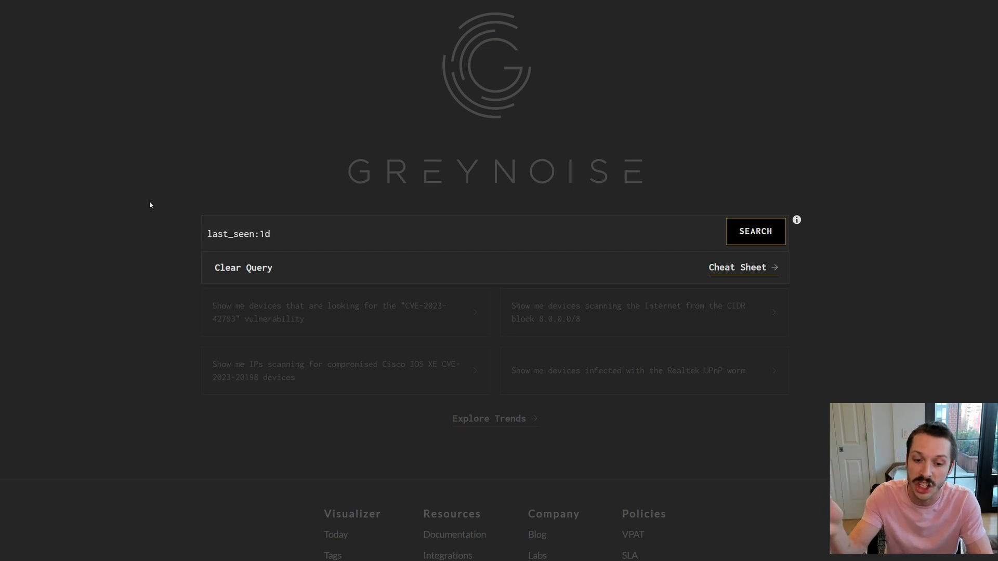
# Run the last_seen:1d search and scroll through its 729,234 results and country and classification breakdowns.
pyautogui.press('Return')
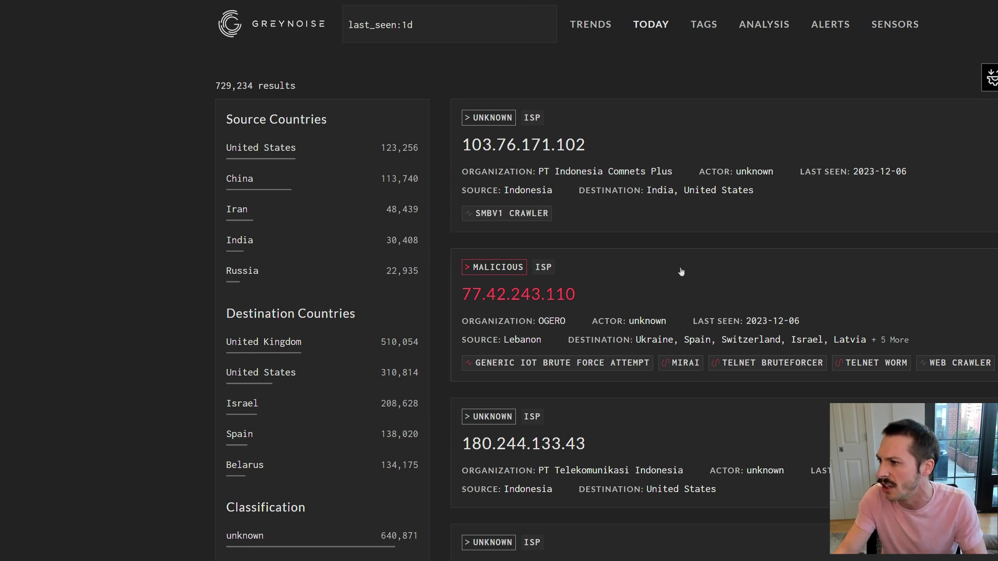
pyautogui.scroll(-4, 165, 206)
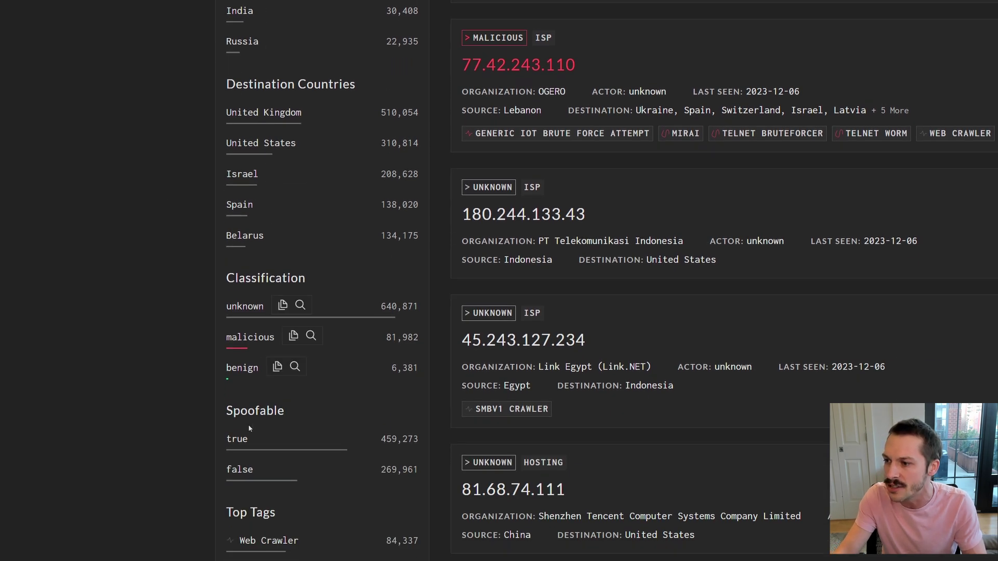
pyautogui.scroll(-2, 249, 520)
pyautogui.scroll(-1, 258, 545)
pyautogui.scroll(7, 258, 541)
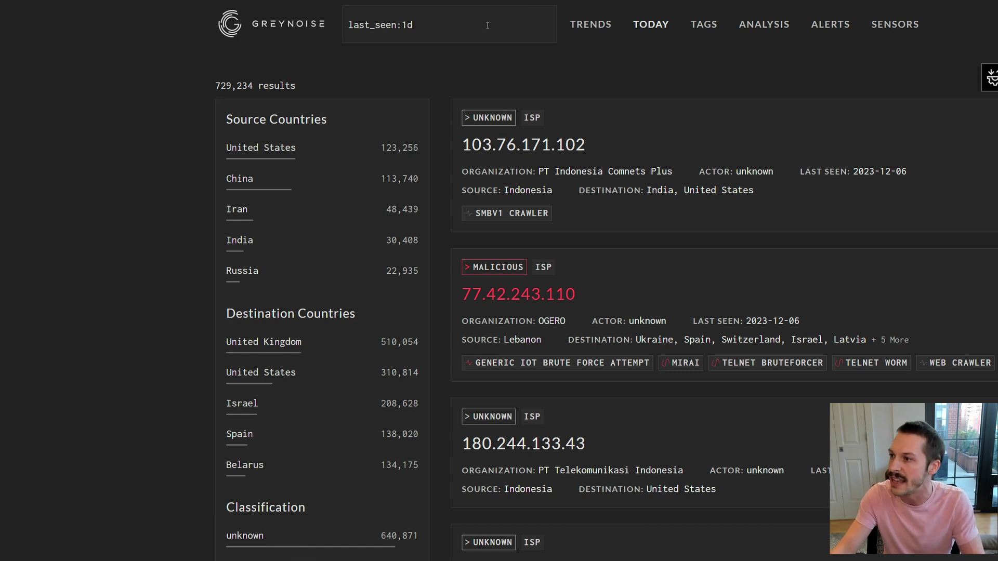
# Filter the past-day results to IPs whose source country is Iran.
pyautogui.click(437, 27)
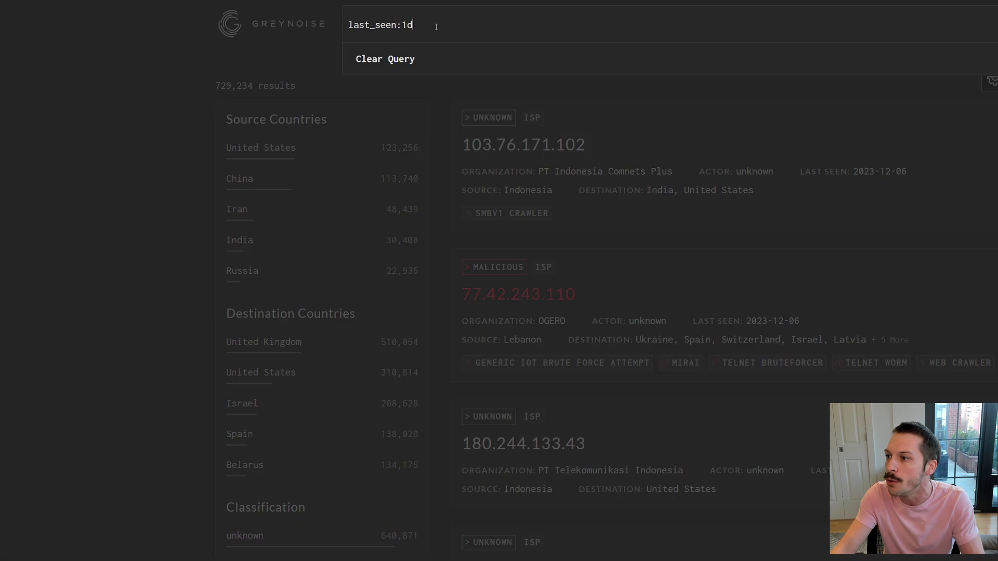
pyautogui.click(163, 109)
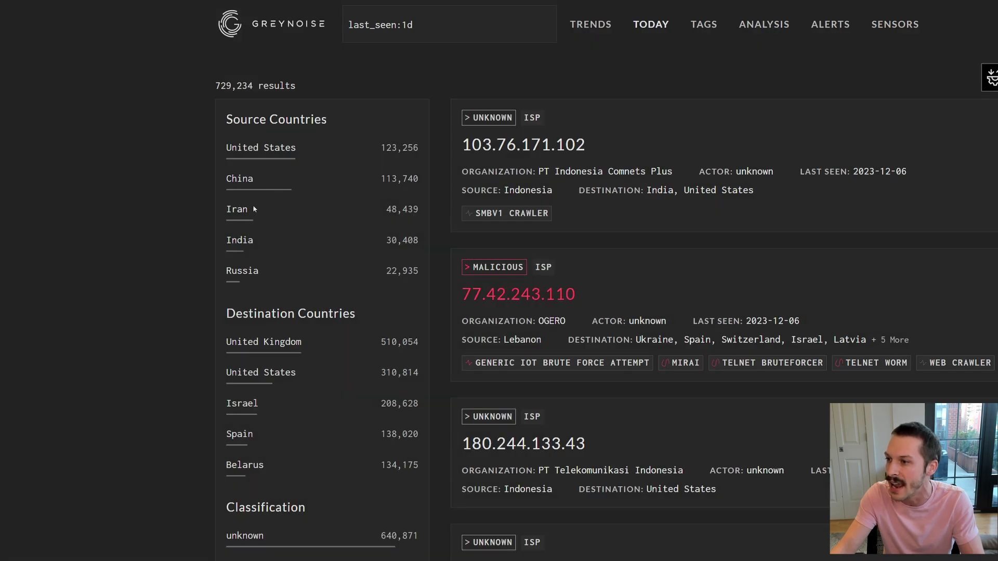
pyautogui.moveTo(266, 208)
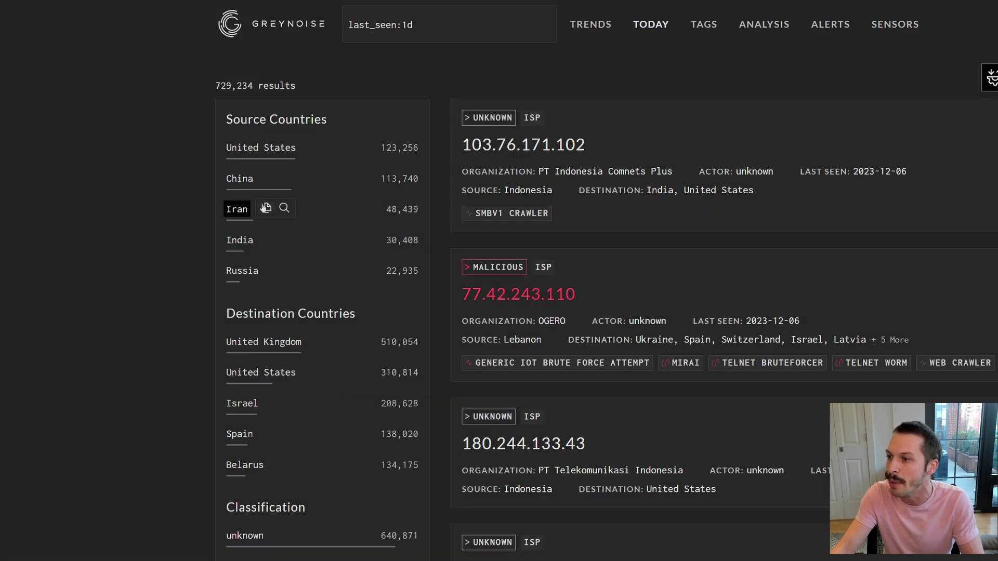
pyautogui.click(238, 210)
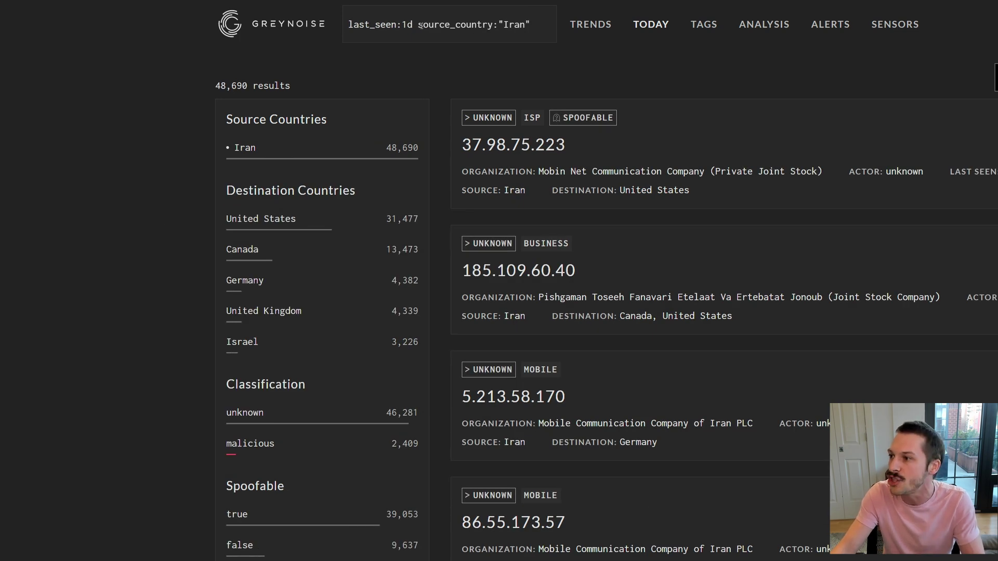
# Narrow to the malicious classification and check the full query, leaving 2,411 results.
pyautogui.moveTo(422, 24); pyautogui.dragTo(521, 24)
pyautogui.click(534, 25)
pyautogui.click(168, 151)
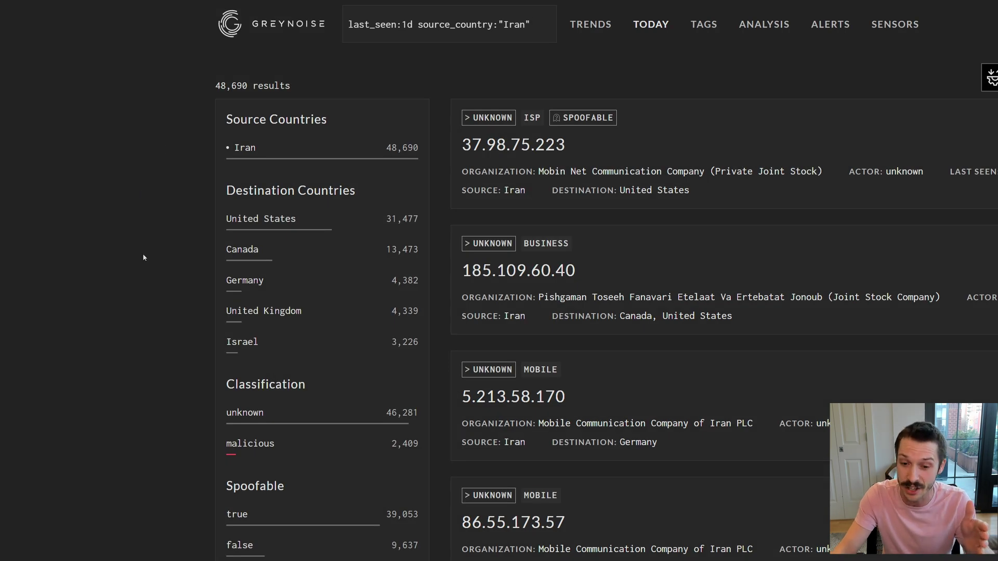
pyautogui.scroll(-2, 129, 373)
pyautogui.moveTo(263, 369)
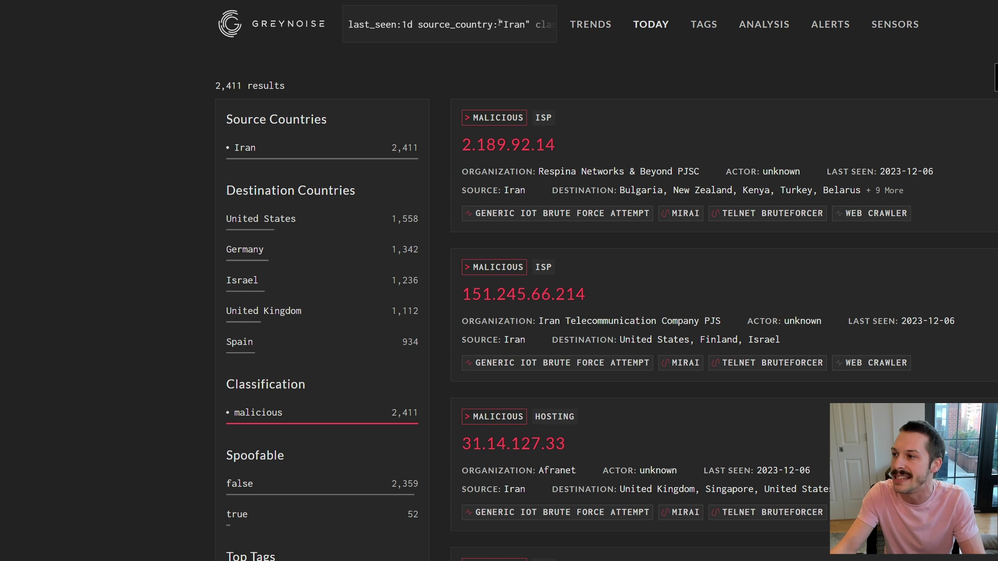
pyautogui.click(550, 25)
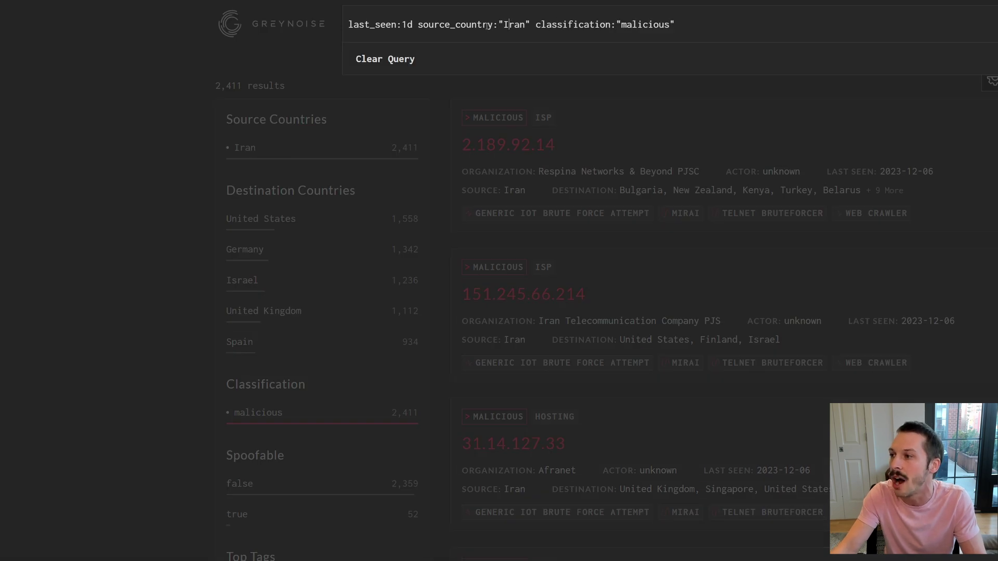
pyautogui.click(149, 140)
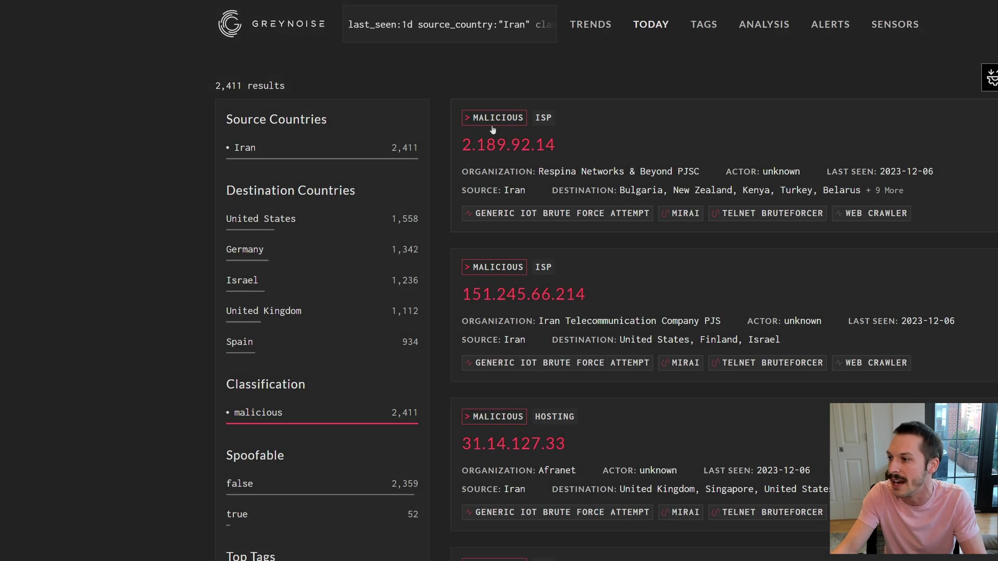
# Open the 2.189.92.14 record and switch its Mirai and IoT brute force tags to Detailed.
pyautogui.click(654, 147)
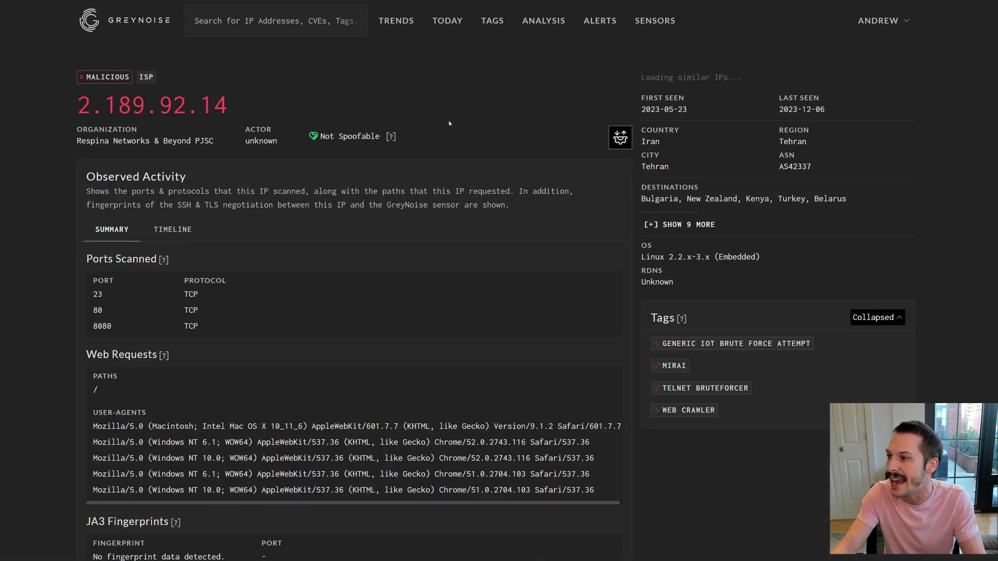
pyautogui.scroll(-2, 544, 294)
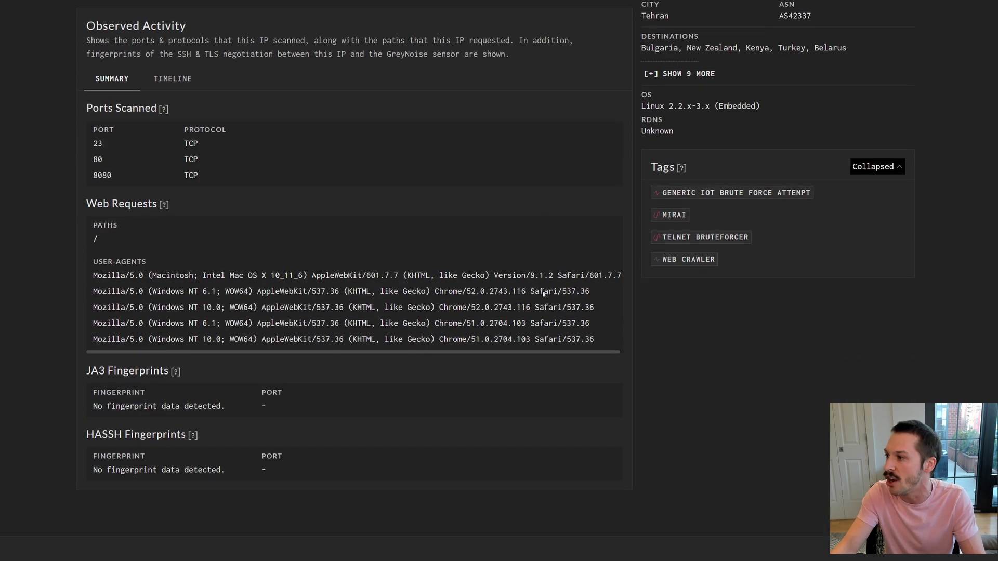
pyautogui.scroll(2, 606, 303)
pyautogui.click(876, 317)
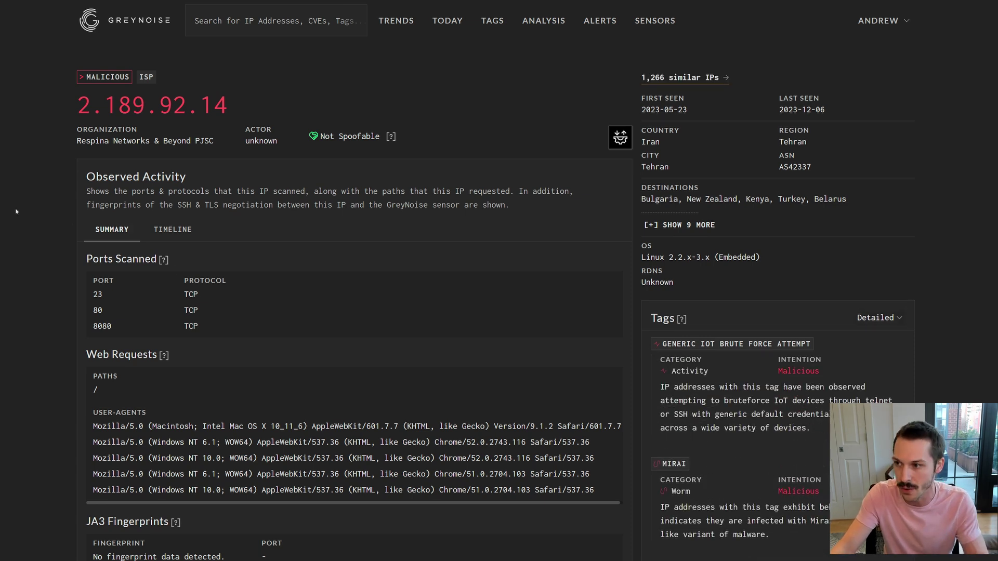
pyautogui.press('Tab')
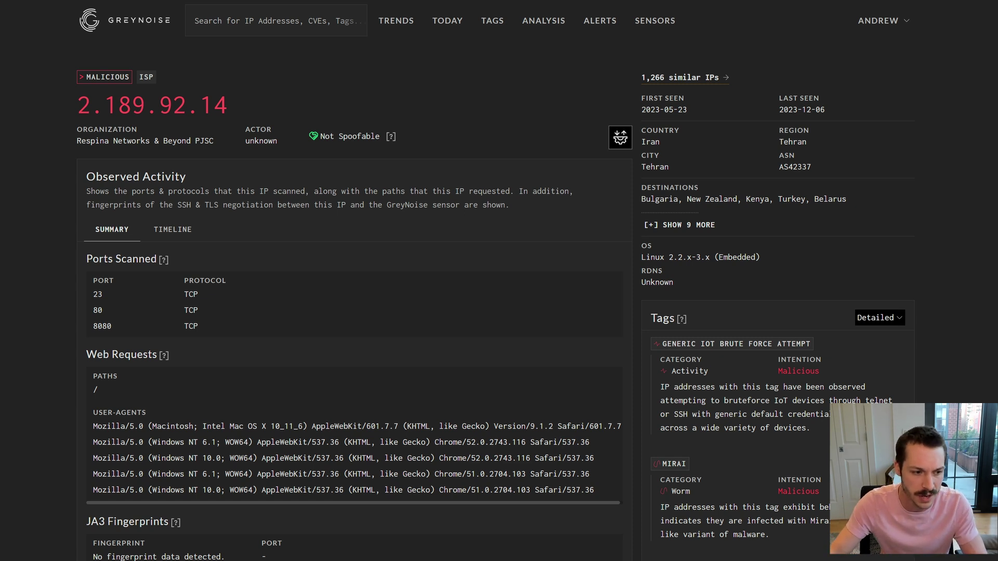
# Look up 167.94.146.51 to show its benign Censys scanner record in Frankfurt.
pyautogui.click(244, 21)
pyautogui.hotkey('ctrl', 'v')
pyautogui.press('Return')
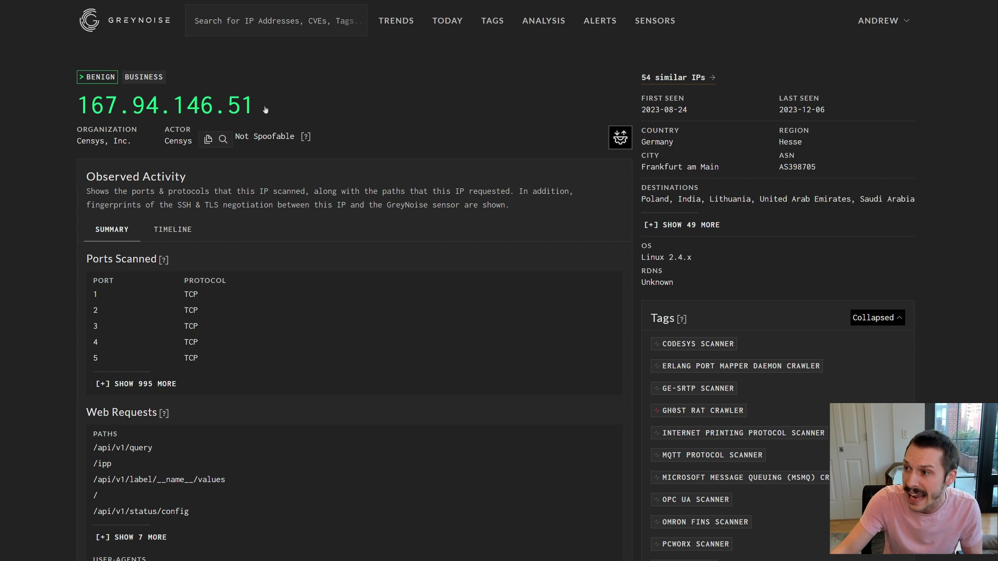
pyautogui.moveTo(190, 146)
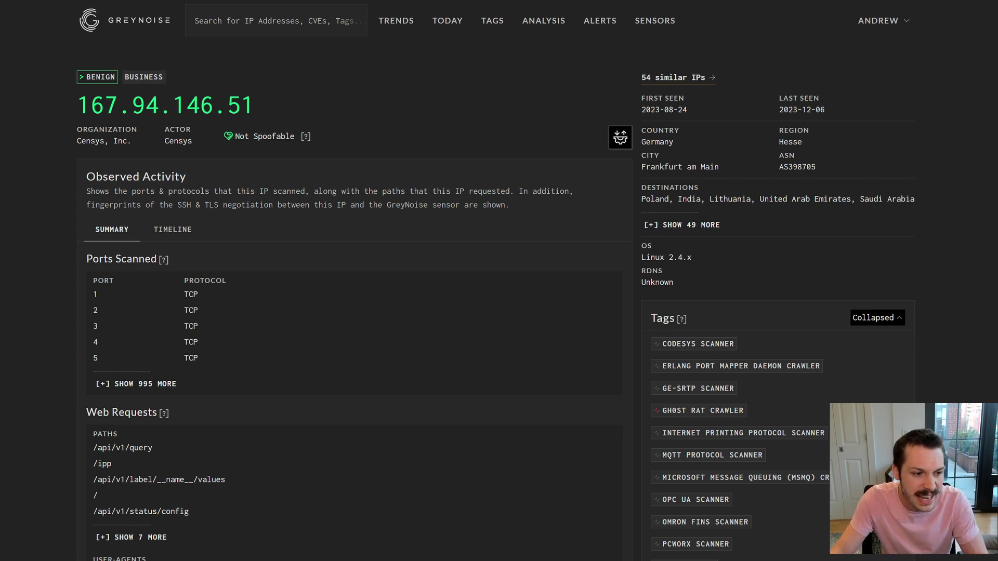
# Look up 188.166.225.3 and set its Cisco IOS XE and open proxy tags to Detailed.
pyautogui.click(213, 22)
pyautogui.hotkey('ctrl', 'v')
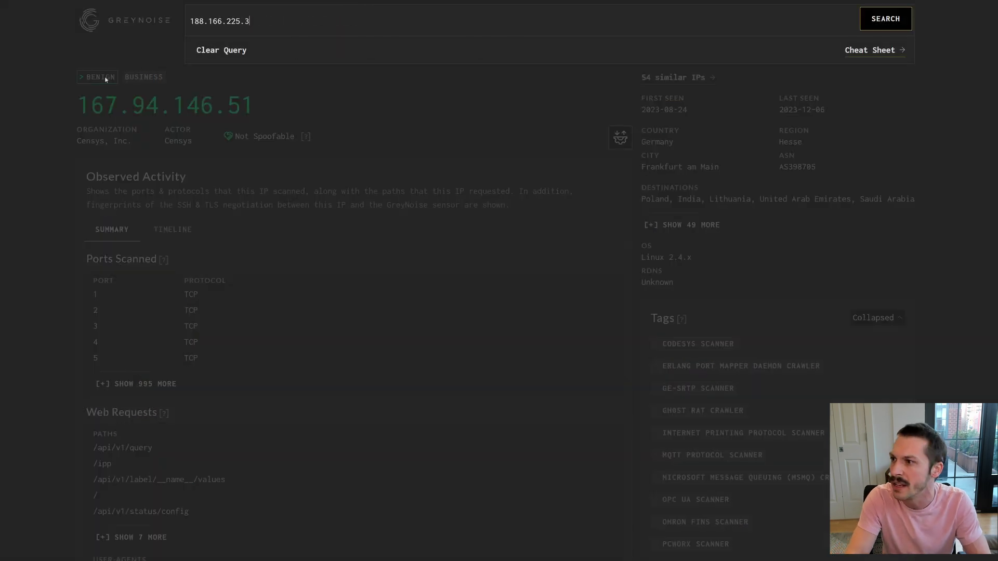
pyautogui.press('Return')
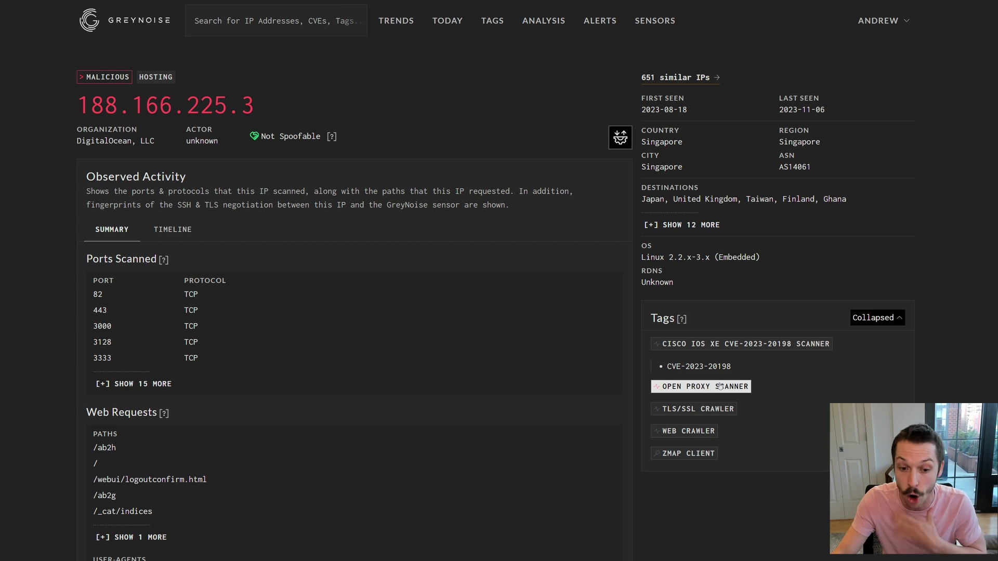
pyautogui.click(875, 319)
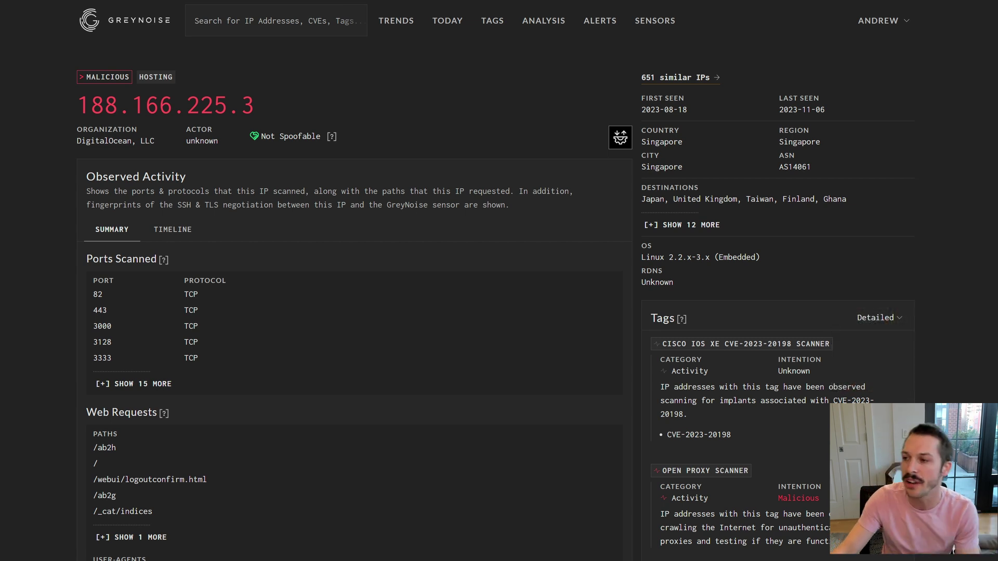
# Review 188.166.225.3's activity over time, then return the record to its SUMMARY view.
pyautogui.click(167, 235)
pyautogui.scroll(-3, 56, 288)
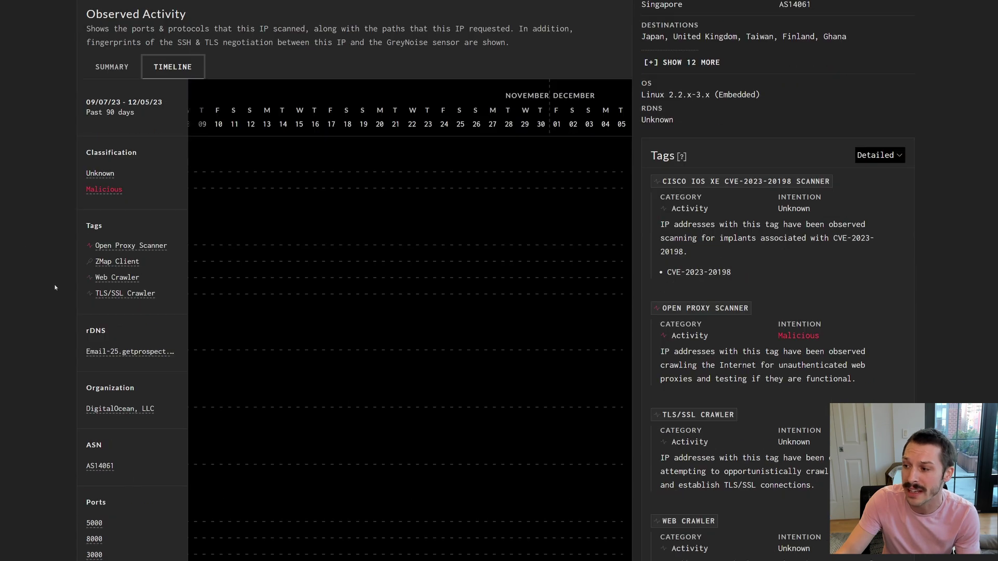
pyautogui.scroll(-7, 408, 435)
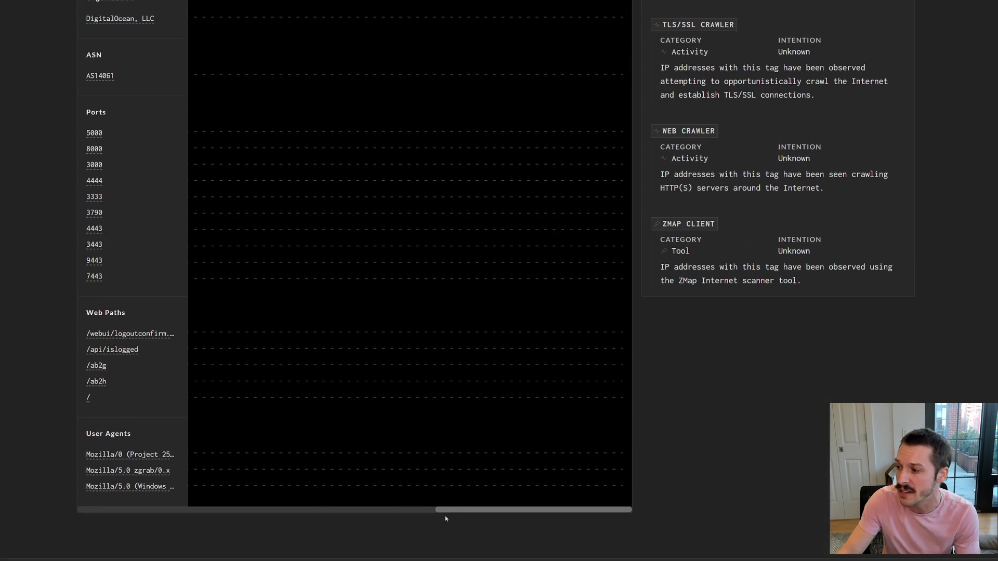
pyautogui.moveTo(445, 513); pyautogui.dragTo(345, 417)
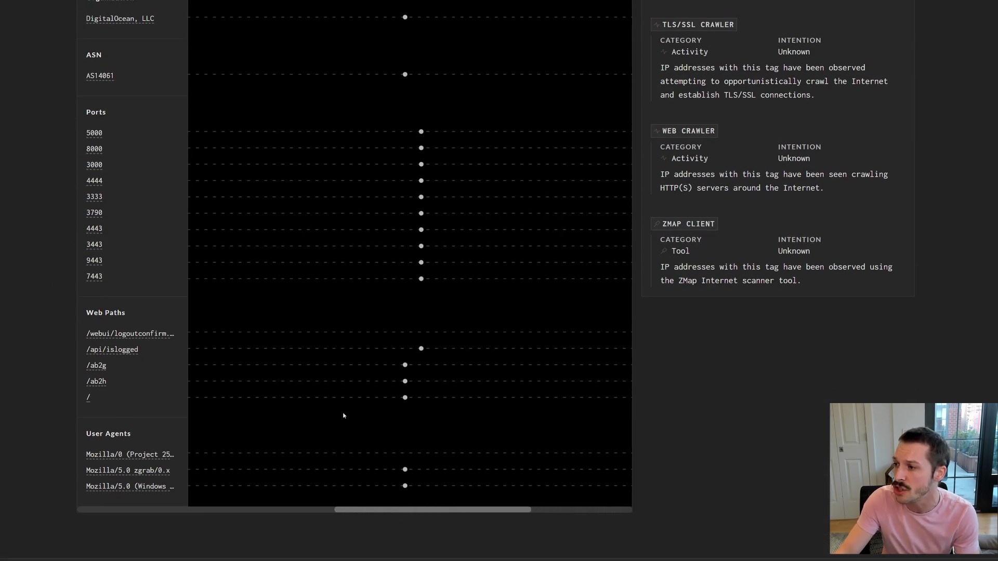
pyautogui.scroll(8, 344, 415)
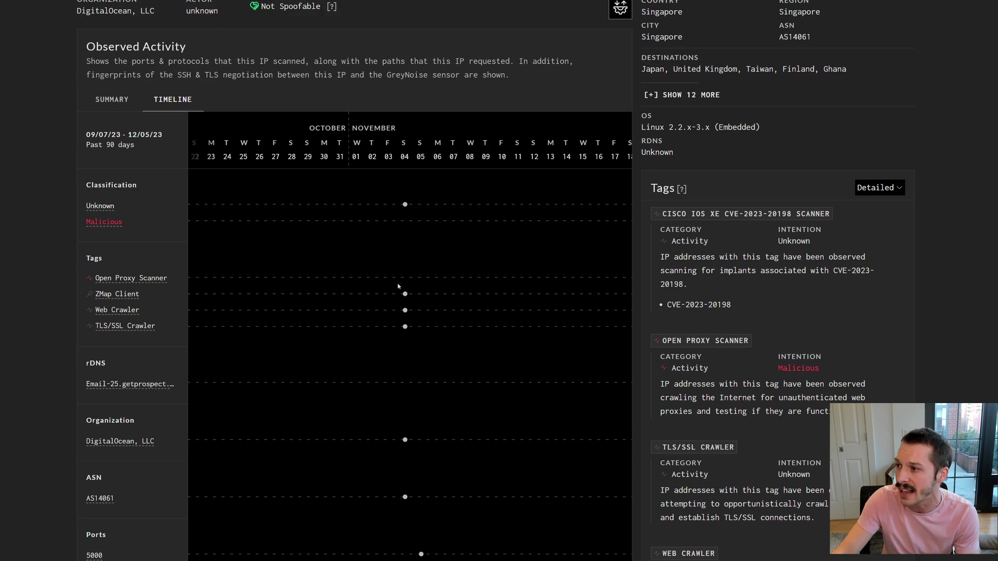
pyautogui.scroll(-6, 419, 405)
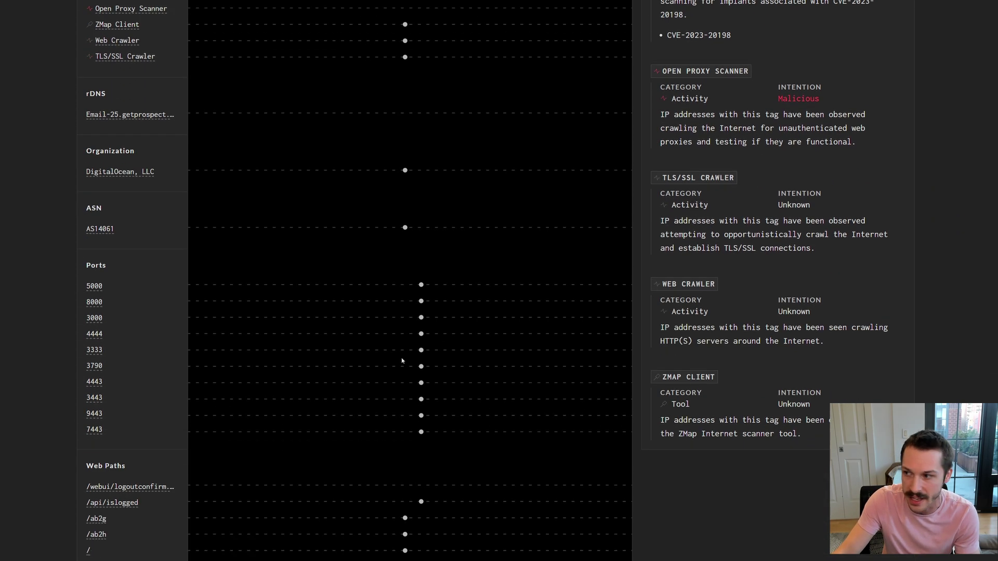
pyautogui.scroll(5, 400, 388)
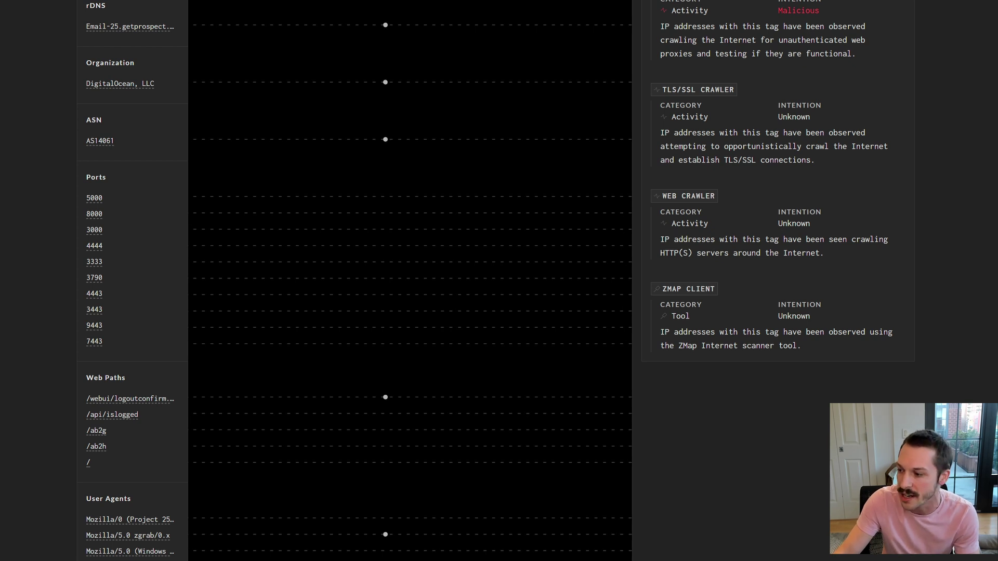
pyautogui.scroll(5, 371, 492)
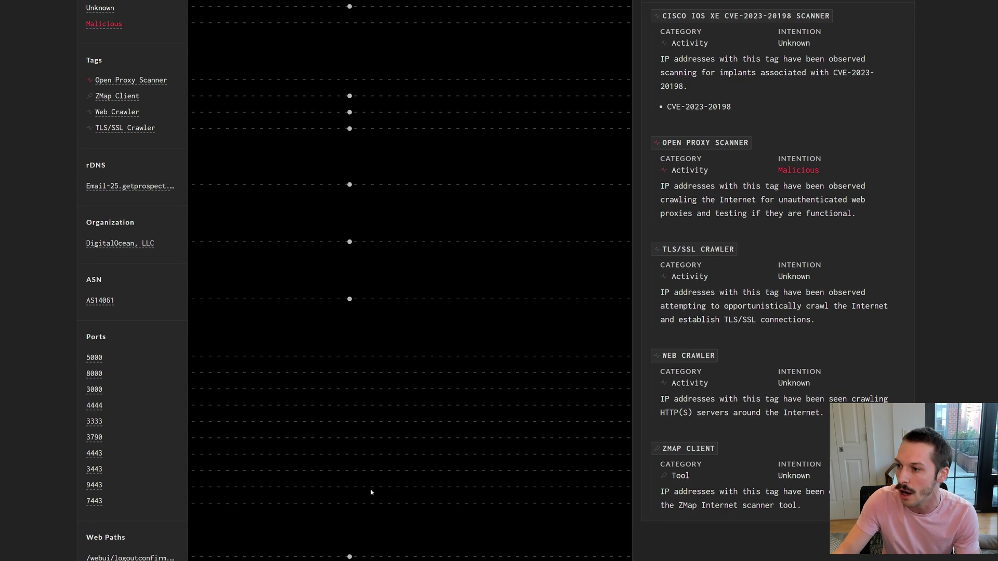
pyautogui.scroll(6, 371, 493)
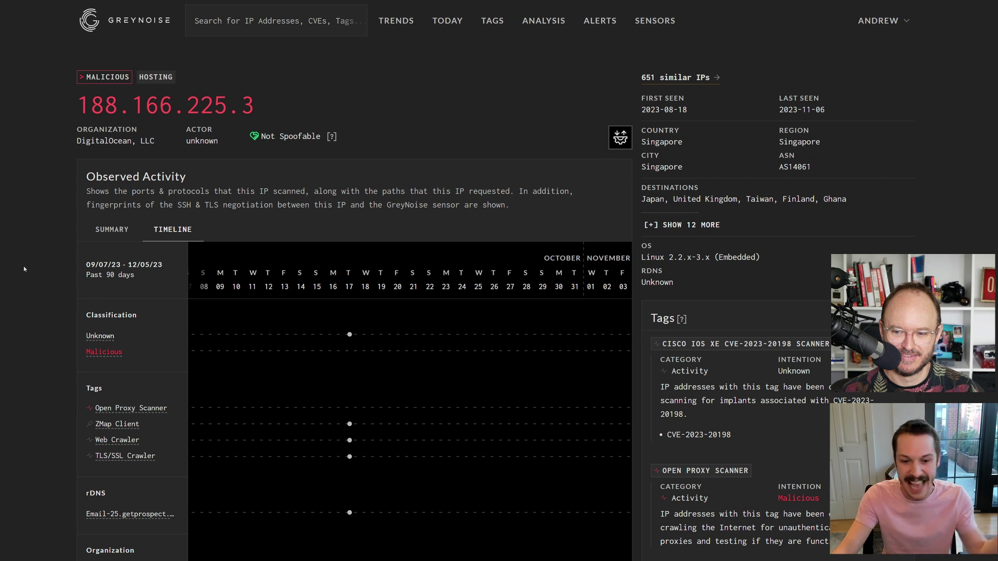
pyautogui.click(114, 231)
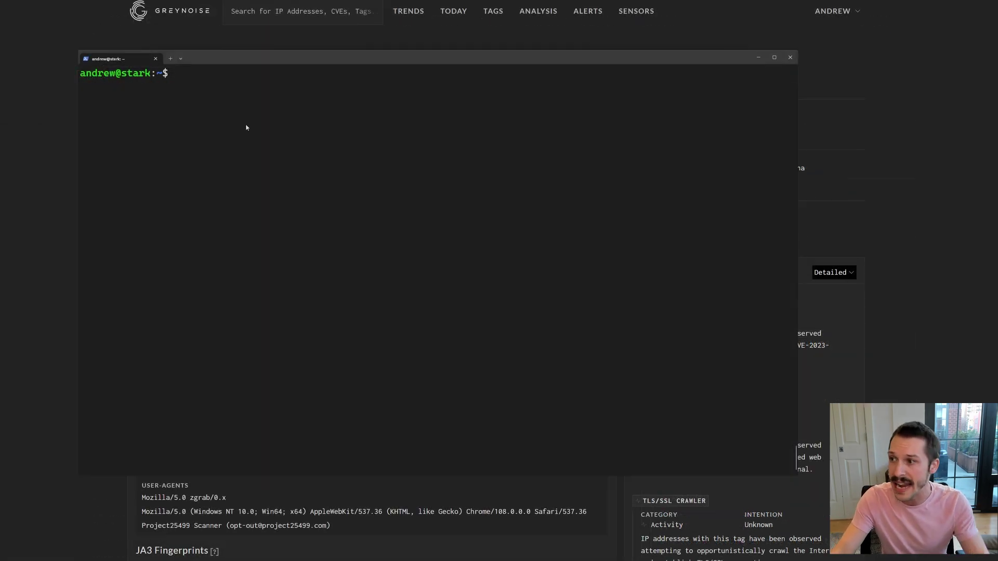
# Run 'greynoise query last_seen:1d' in the terminal, listing ten IPs ending 150.109.7.12, then clear the prompt.
pyautogui.write('greynoise ')
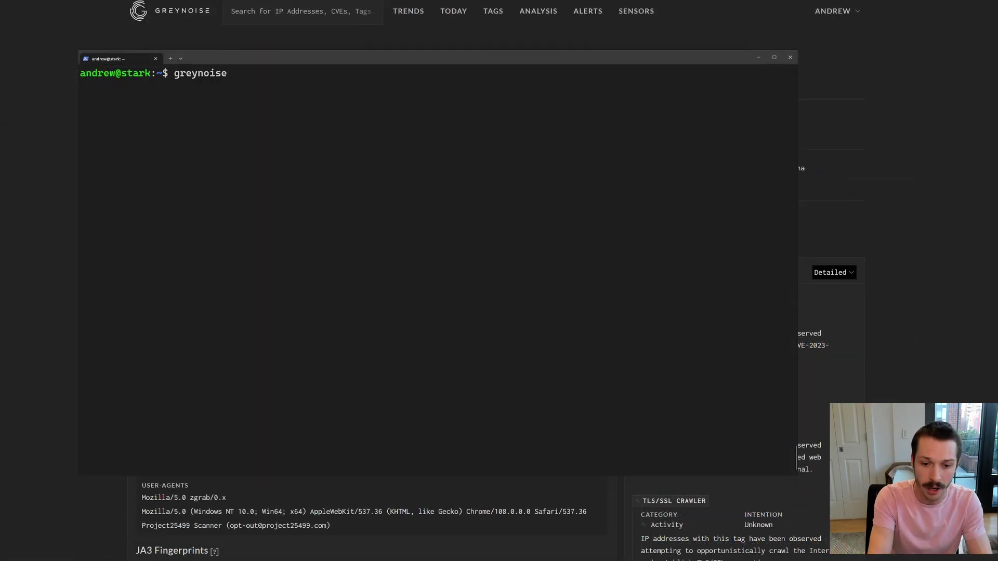
pyautogui.write('query')
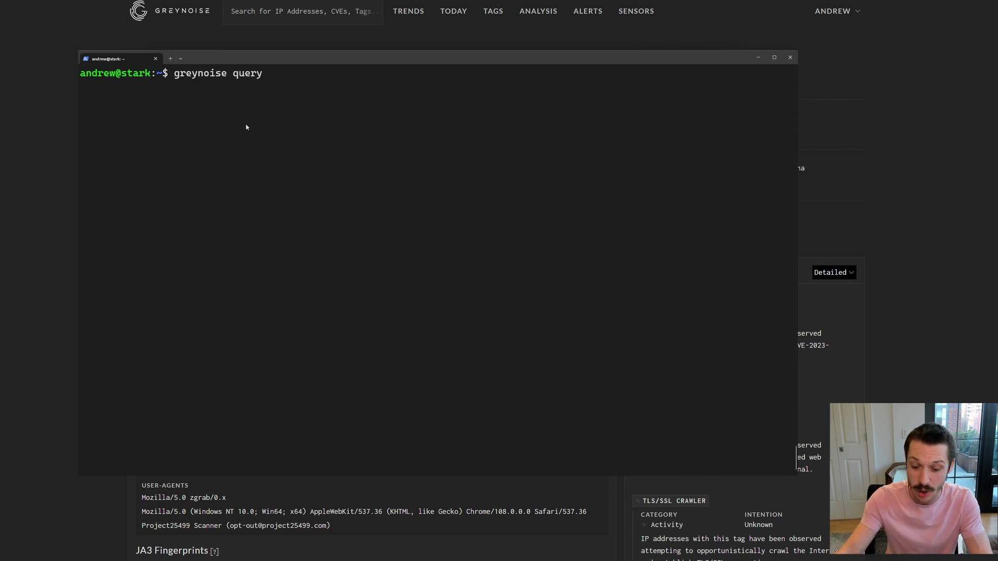
pyautogui.write(' last_seen:1d')
pyautogui.press('Return')
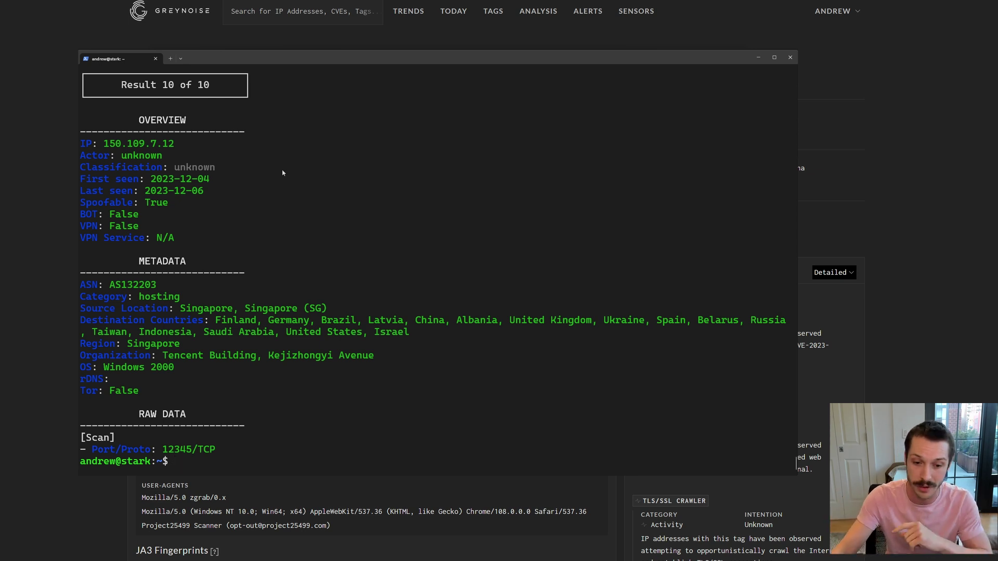
pyautogui.press('Up')
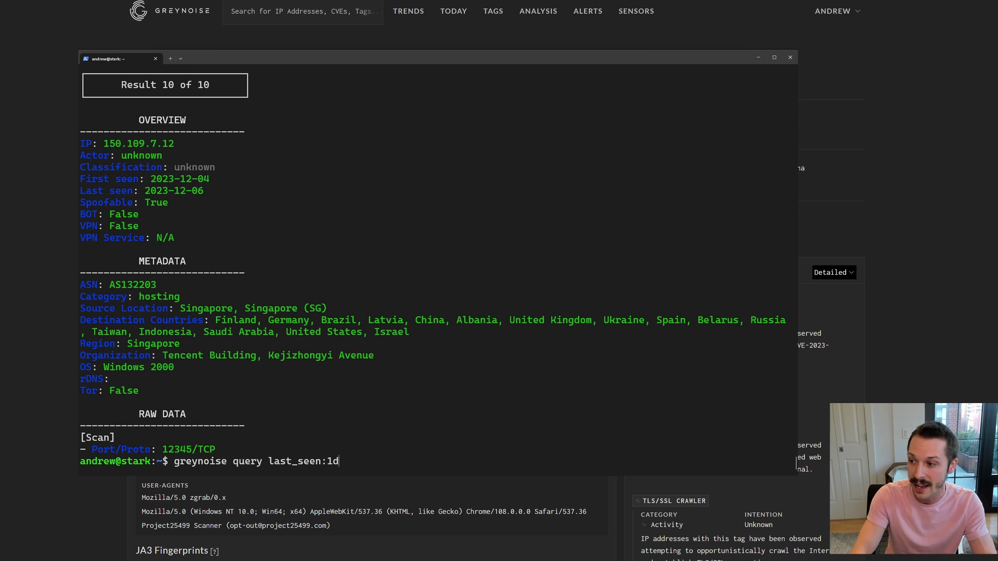
pyautogui.press('BackSpace')
pyautogui.press('BackSpace')
pyautogui.press('BackSpace')
pyautogui.press('BackSpace')
pyautogui.press('BackSpace')
pyautogui.press('BackSpace')
pyautogui.press('BackSpace')
pyautogui.press('BackSpace')
pyautogui.press('BackSpace')
pyautogui.press('BackSpace')
pyautogui.press('BackSpace')
pyautogui.press('BackSpace')
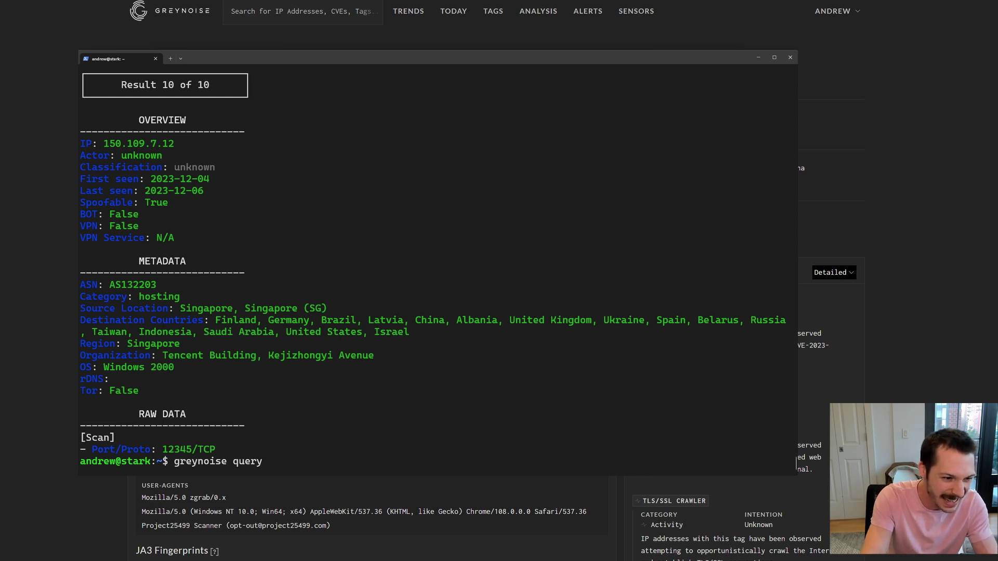
pyautogui.write('CVE')
pyautogui.press('BackSpace')
pyautogui.press('BackSpace')
pyautogui.press('BackSpace')
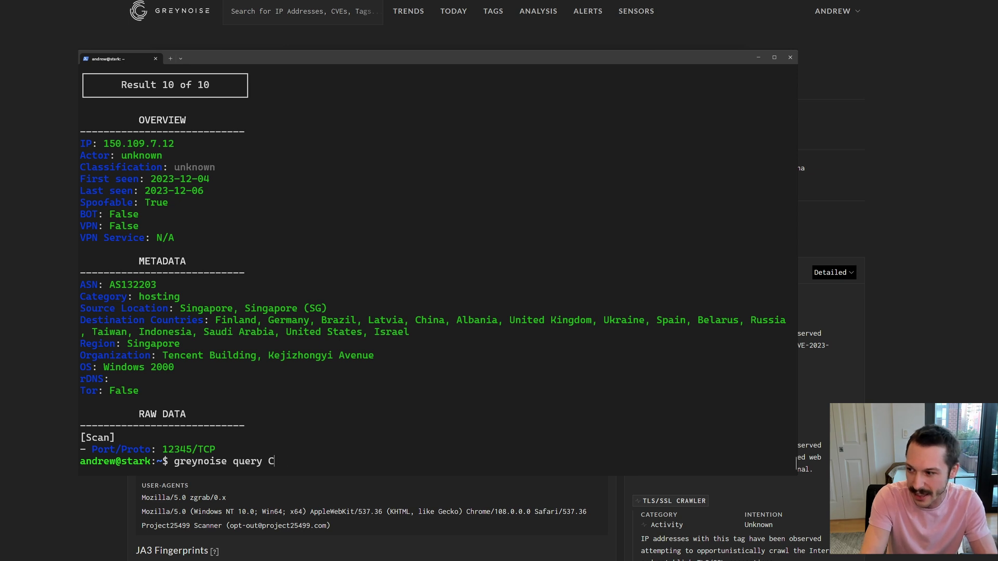
pyautogui.hotkey('ctrl', 'k')
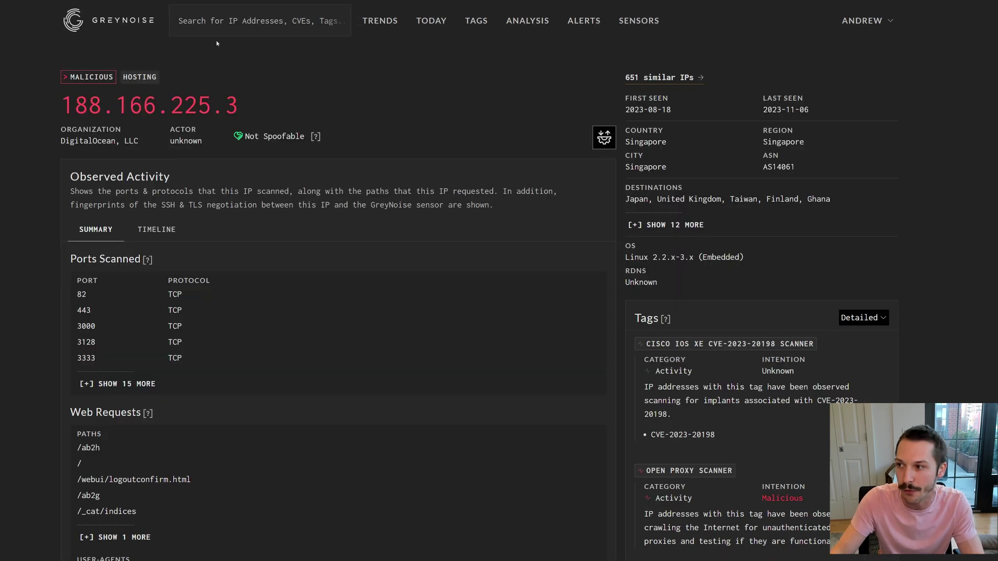
pyautogui.click(222, 21)
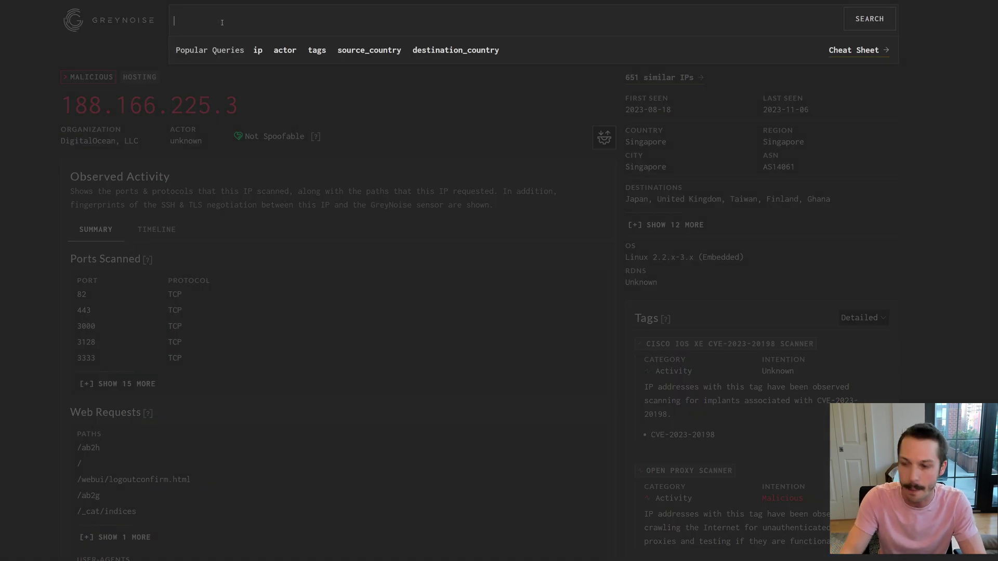
# Search CVE-2023-4966 and open the 37.187.119.178 record from its 401 results.
pyautogui.write('CVe')
pyautogui.press('BackSpace')
pyautogui.write('E')
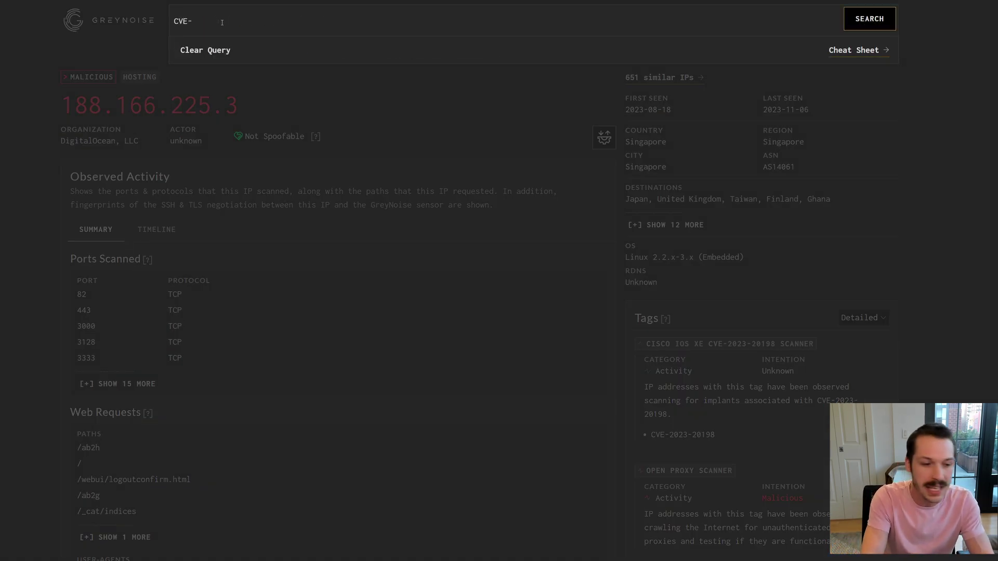
pyautogui.write('-')
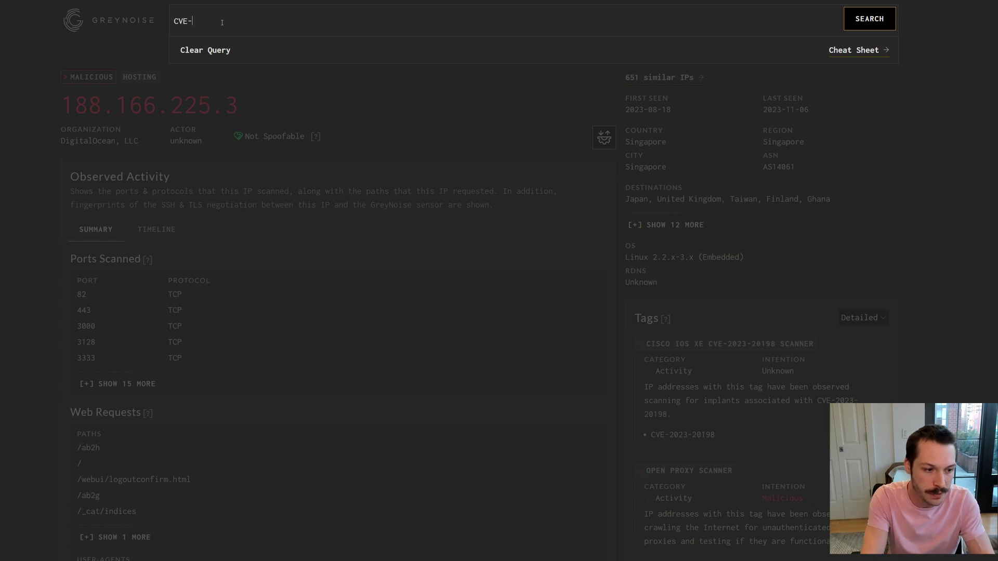
pyautogui.write('2023-')
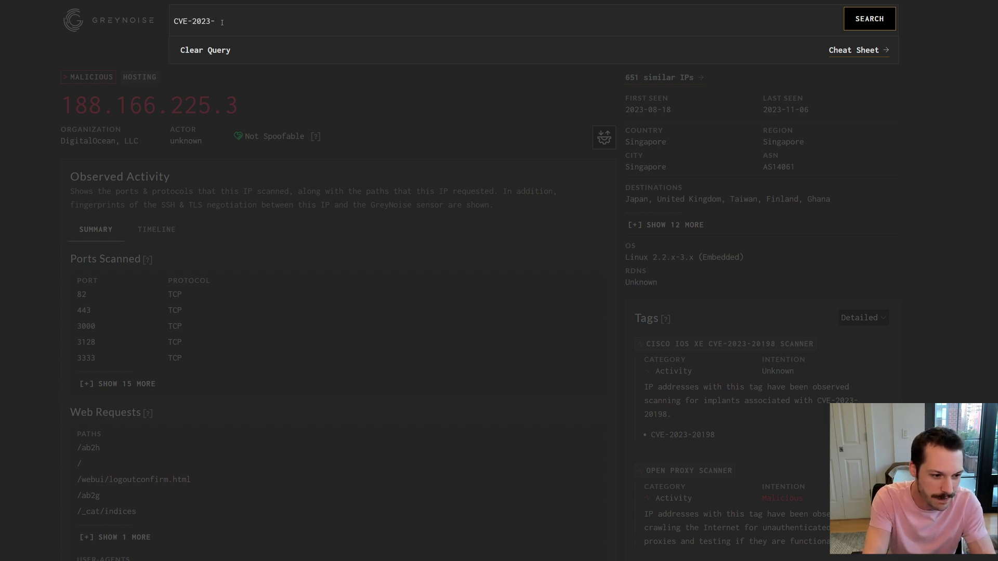
pyautogui.write('4966')
pyautogui.press('Return')
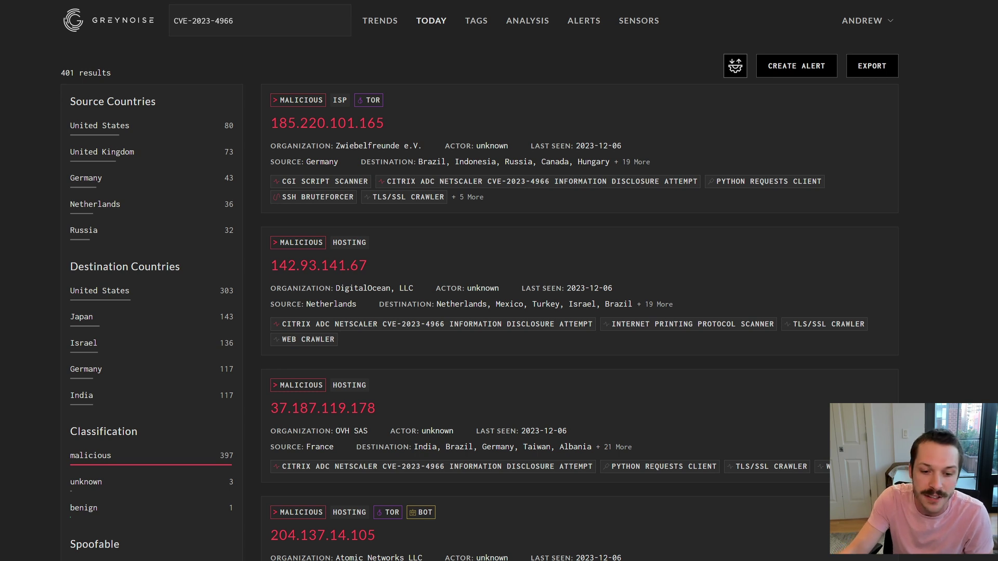
pyautogui.scroll(-3, 480, 285)
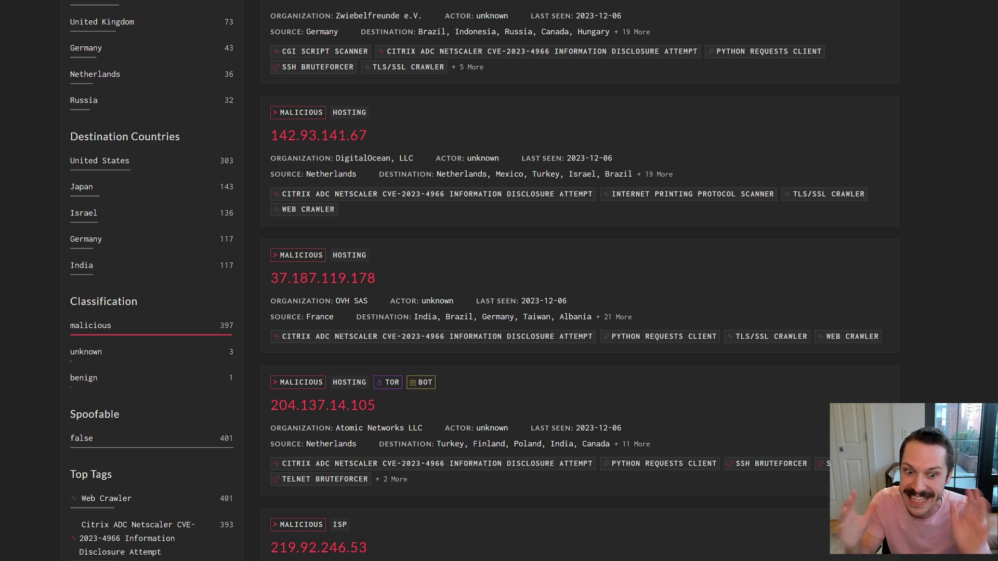
pyautogui.scroll(3, 46, 154)
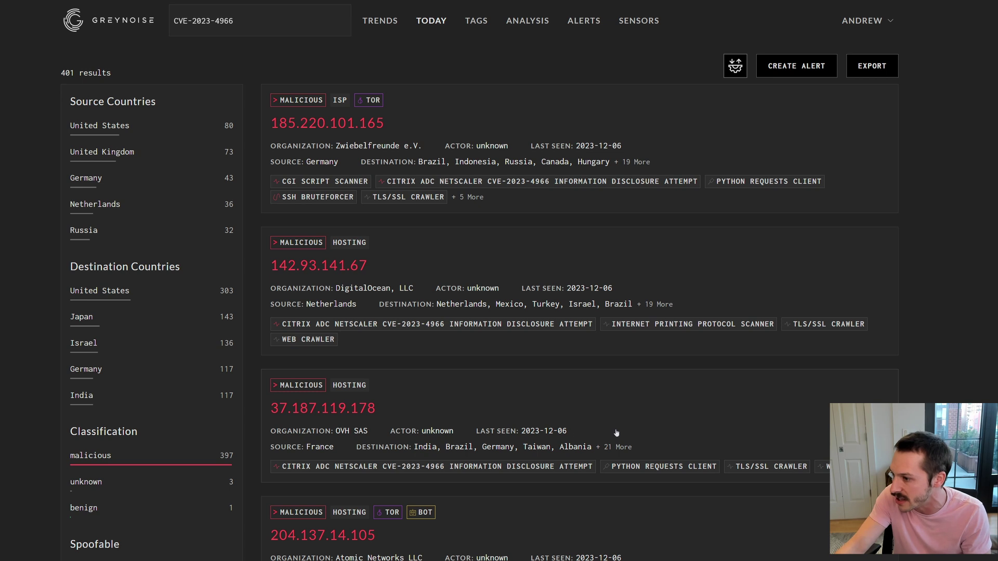
pyautogui.click(636, 420)
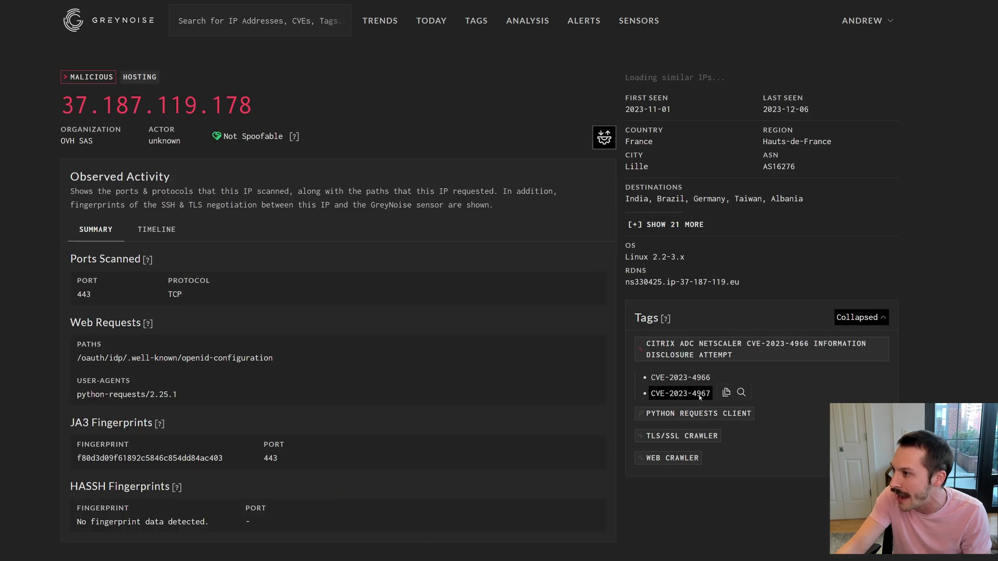
# Show the Citrix ADC NetScaler CVE-2023-4966 tag's 30-day trend and its Block at firewall details.
pyautogui.click(699, 349)
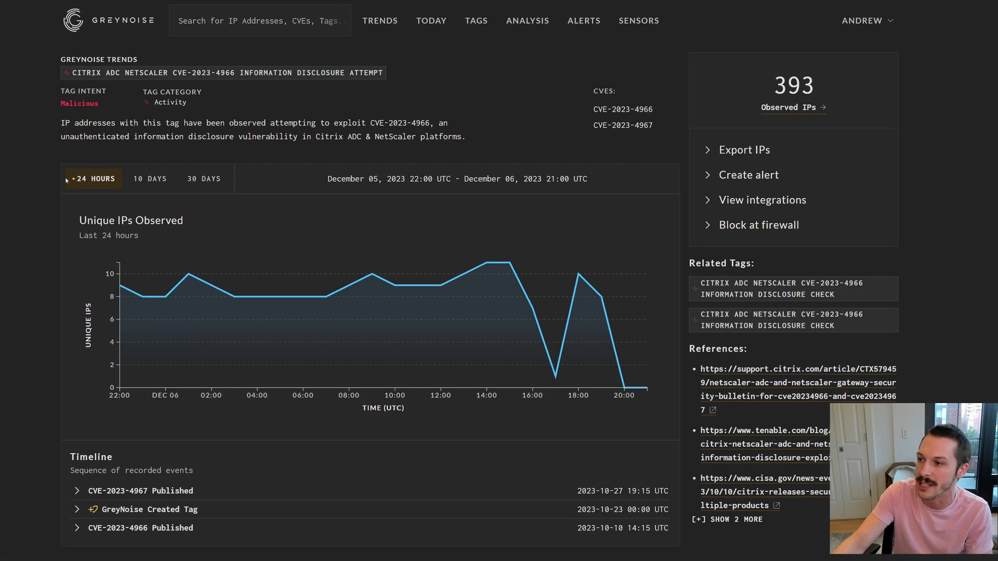
pyautogui.click(209, 178)
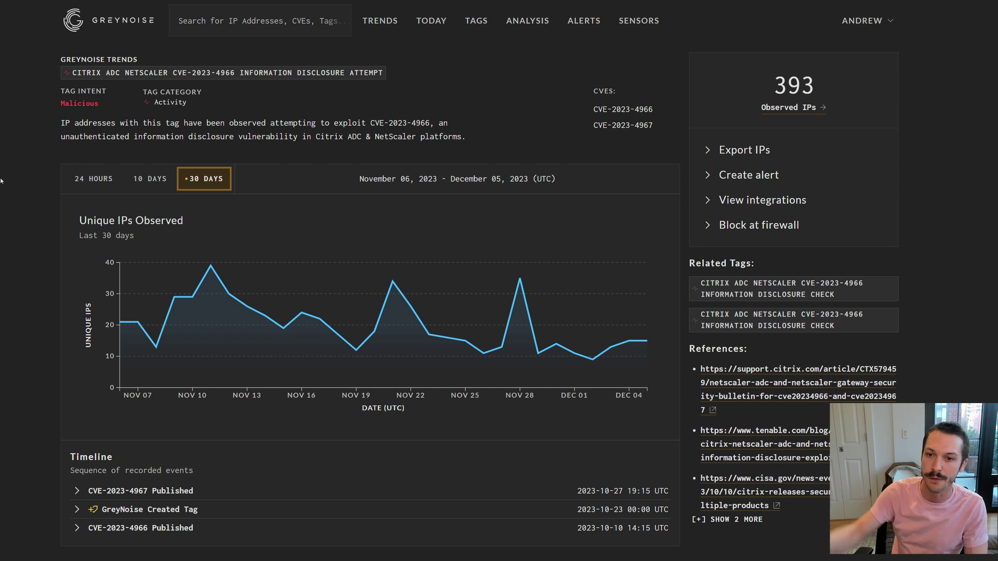
pyautogui.click(712, 149)
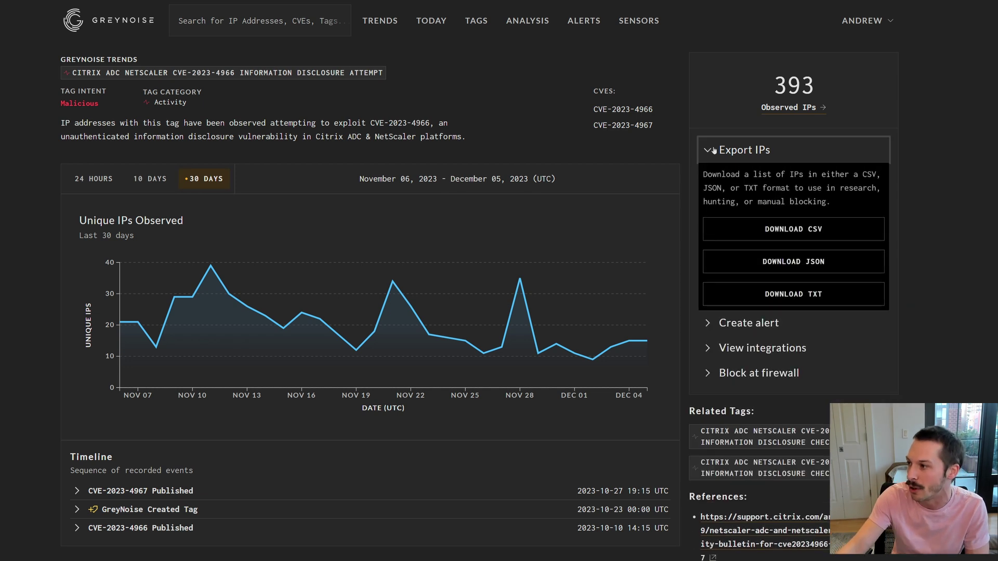
pyautogui.click(713, 149)
pyautogui.click(720, 175)
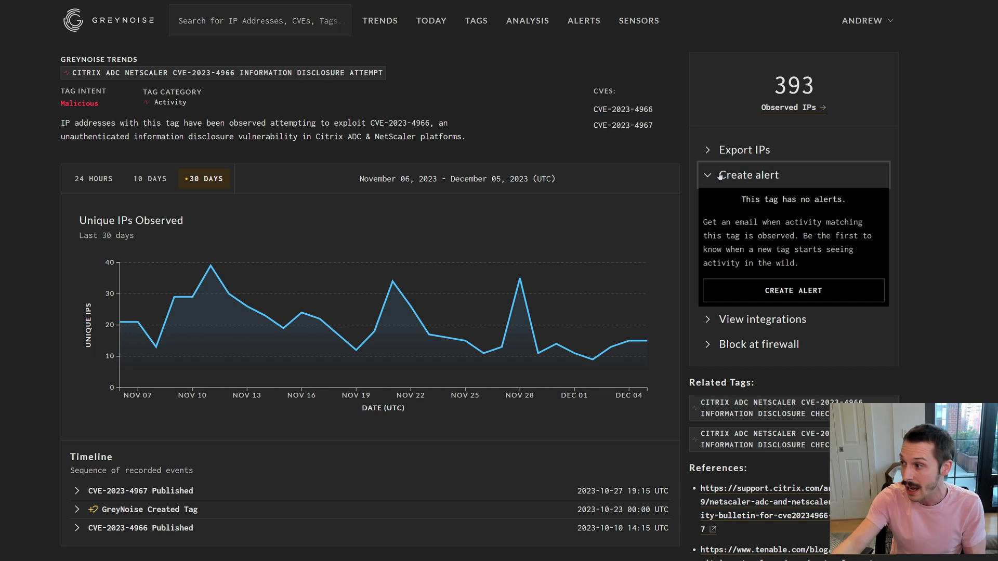
pyautogui.click(720, 175)
pyautogui.click(722, 201)
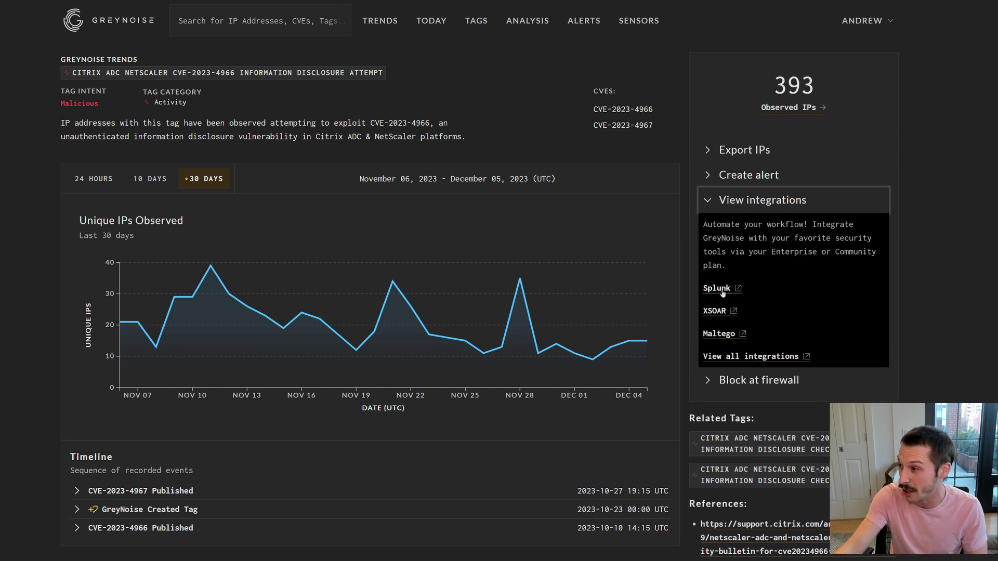
pyautogui.click(744, 206)
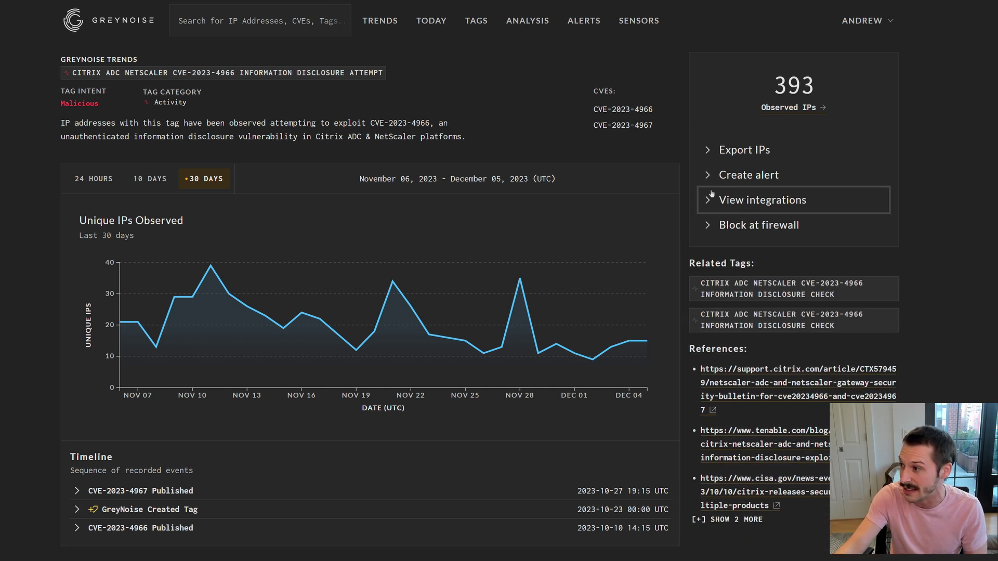
pyautogui.click(732, 226)
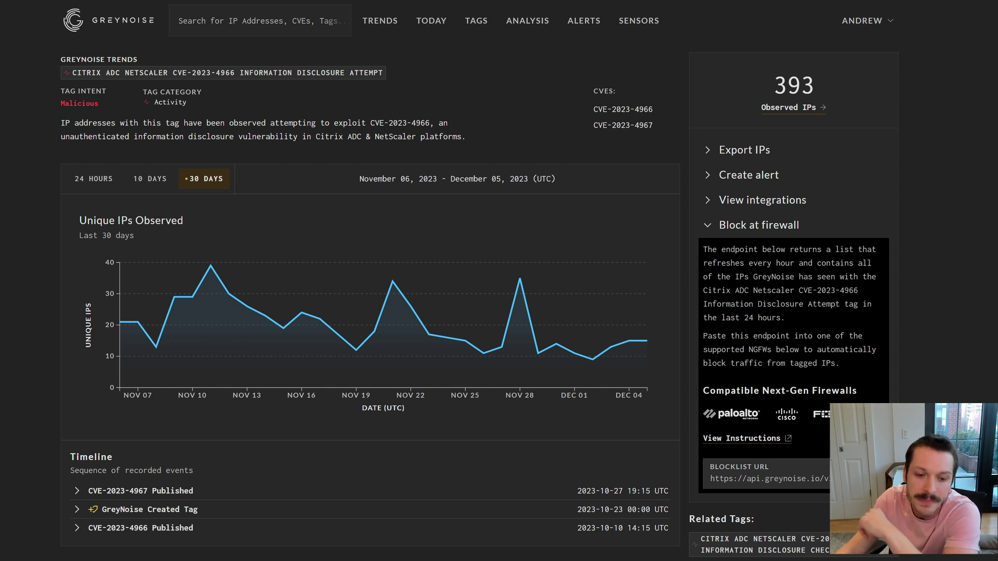
# Search tags:"SSH Bruteforcer" and open the 8.218.252.83 record.
pyautogui.click(212, 21)
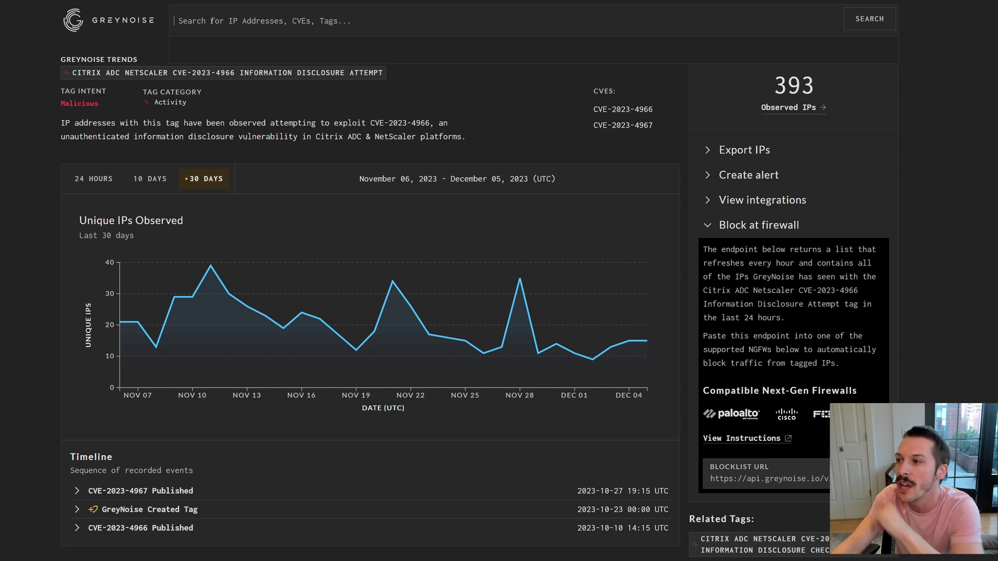
pyautogui.write('tags:"SSH')
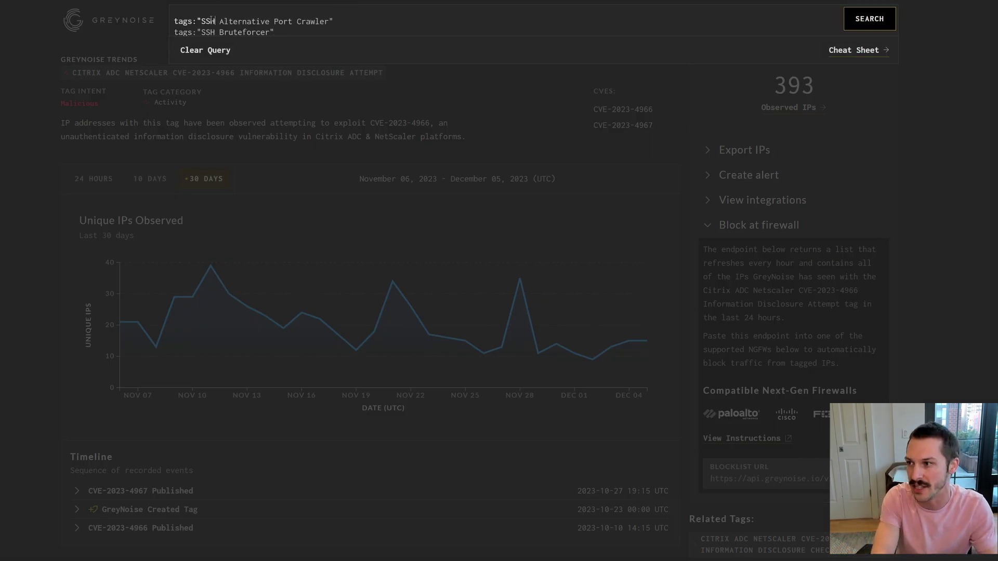
pyautogui.press('Down')
pyautogui.press('Return')
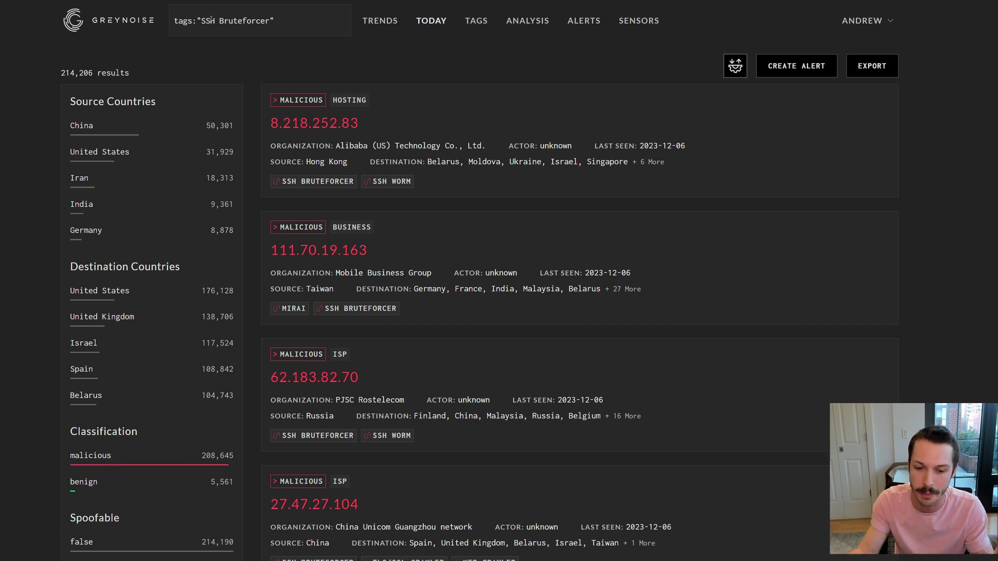
pyautogui.click(416, 131)
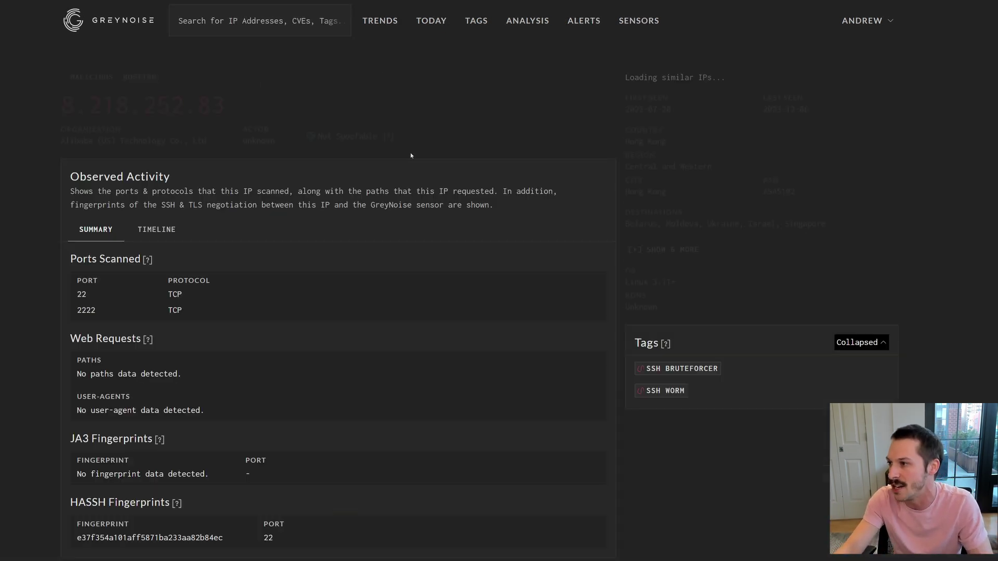
# Open the SSH Bruteforcer tag trends page, expand Block at firewall, and load the blocklist URL.
pyautogui.click(707, 369)
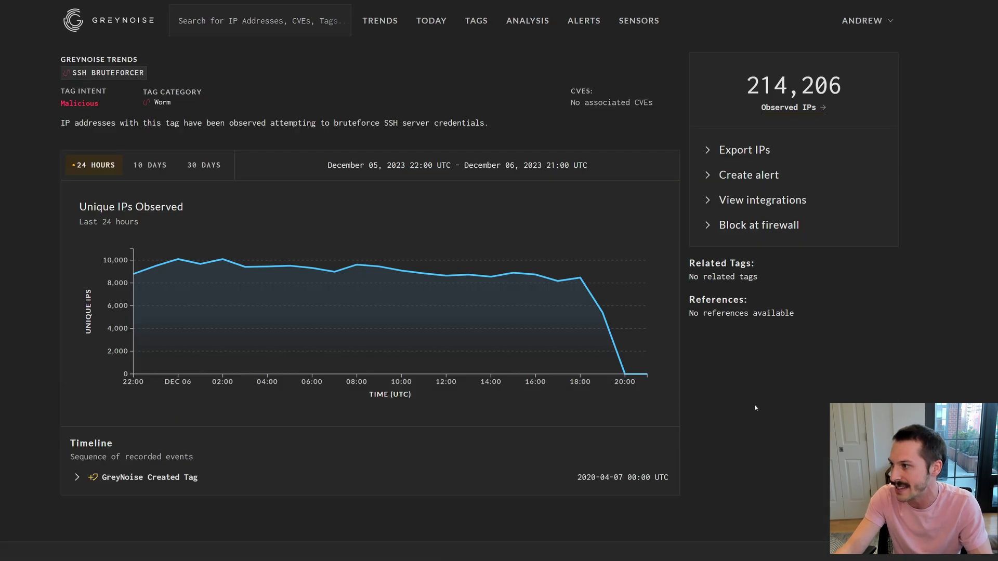
pyautogui.click(777, 225)
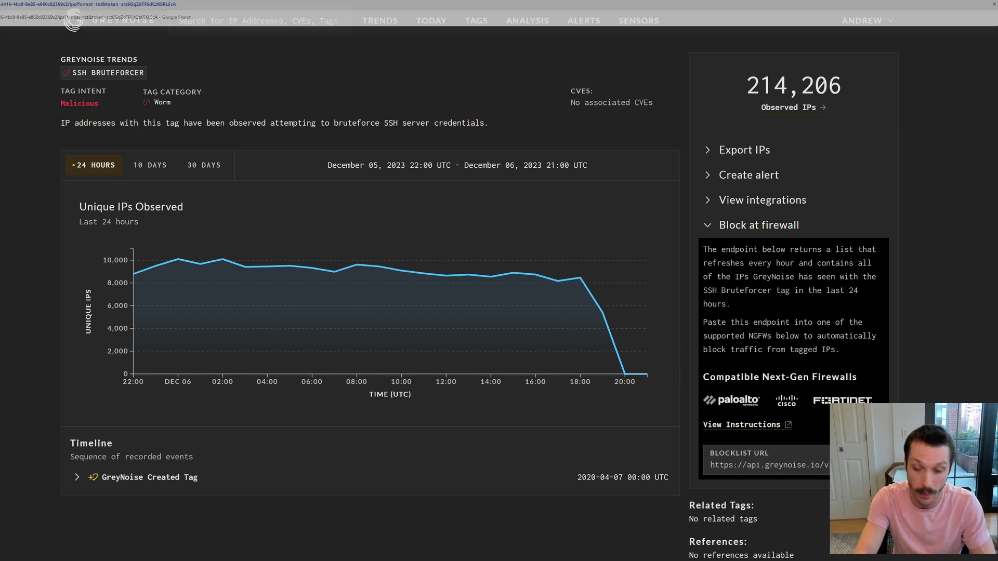
pyautogui.hotkey('ctrl', 'l')
pyautogui.hotkey('ctrl', 'v')
pyautogui.press('Escape')
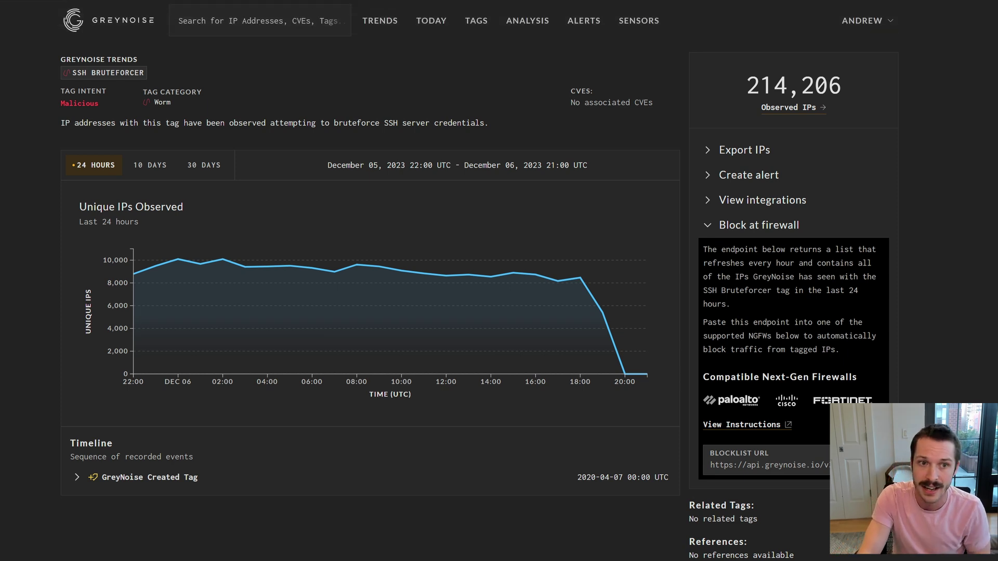
# Return to the SSH Bruteforcer trends page and chart its unique IPs over 30 DAYS.
pyautogui.scroll(3, 20, 16)
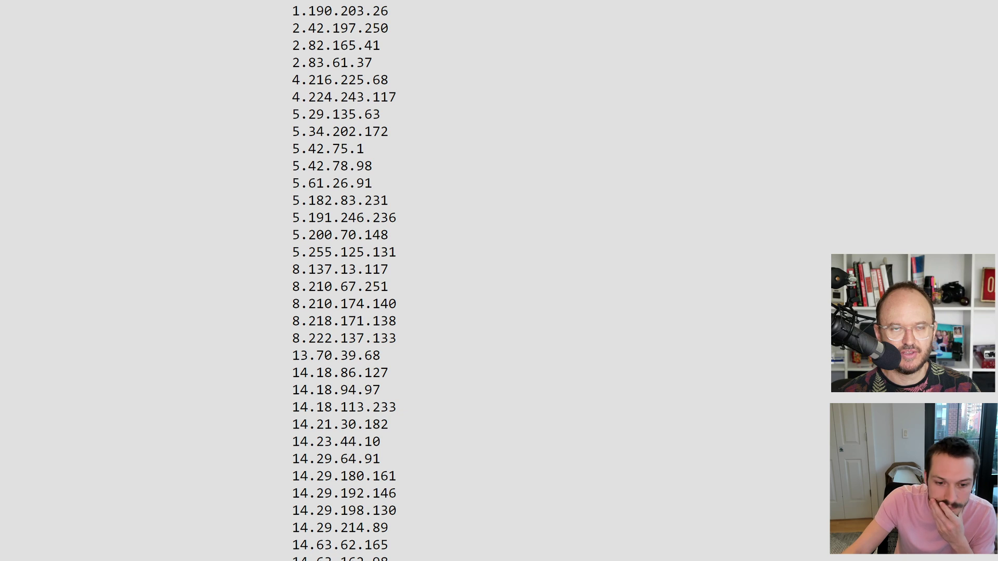
pyautogui.hotkey('alt', 'Left')
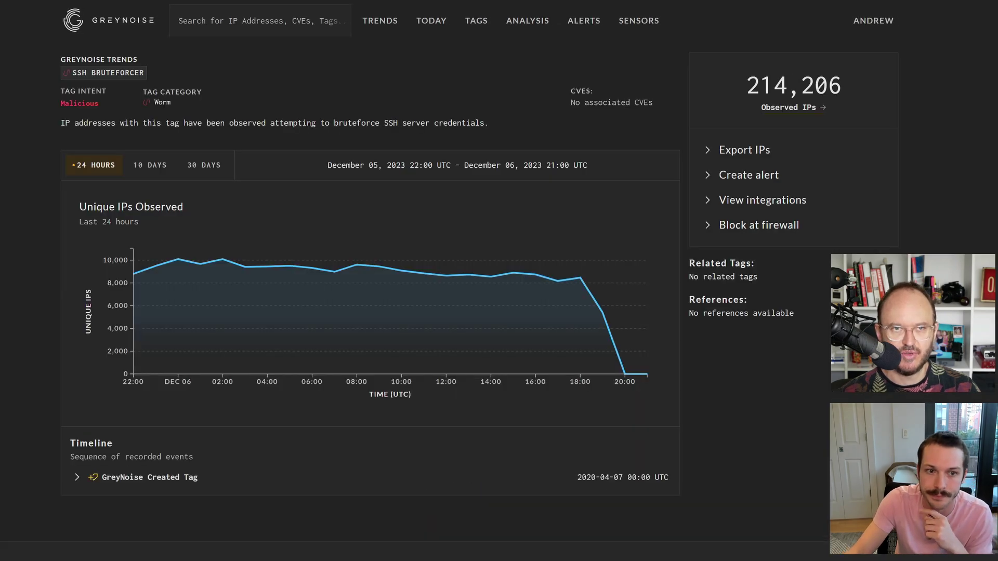
pyautogui.click(204, 165)
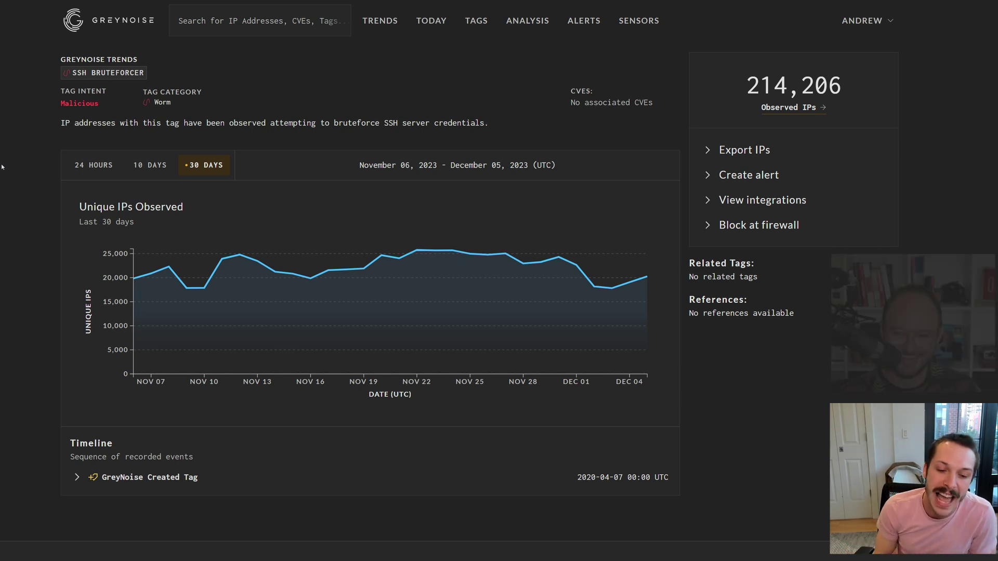
# From Tag Trends, check the TP-Link Archer AX21 scan tag, then return to the list's top.
pyautogui.click(374, 22)
pyautogui.scroll(-3, 198, 322)
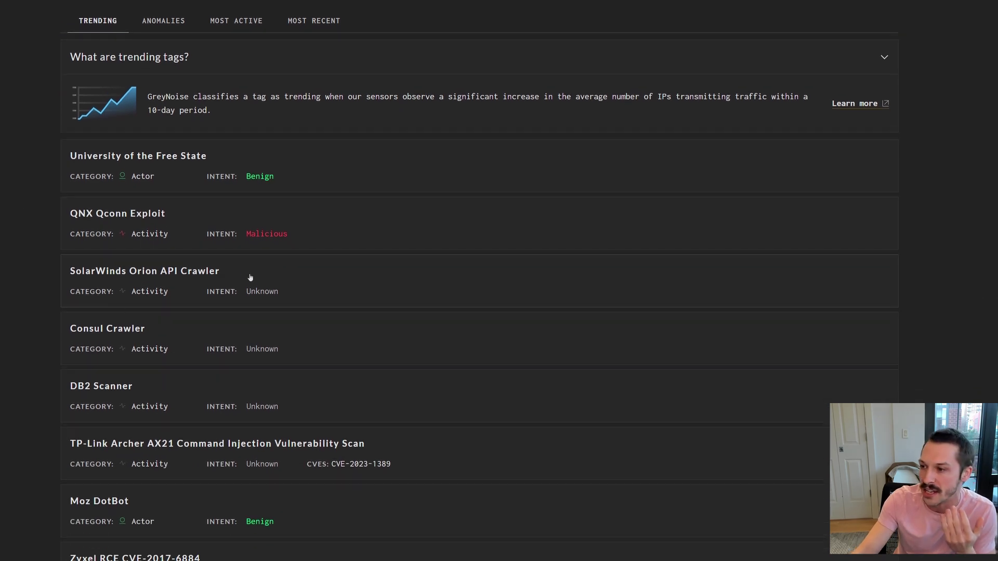
pyautogui.scroll(-1, 364, 353)
pyautogui.click(436, 399)
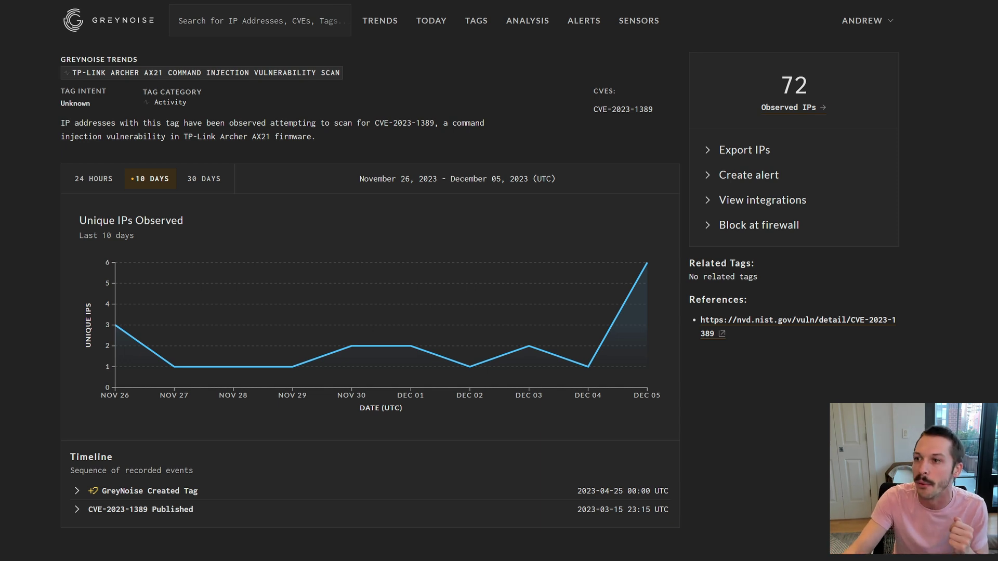
pyautogui.hotkey('alt', 'Left')
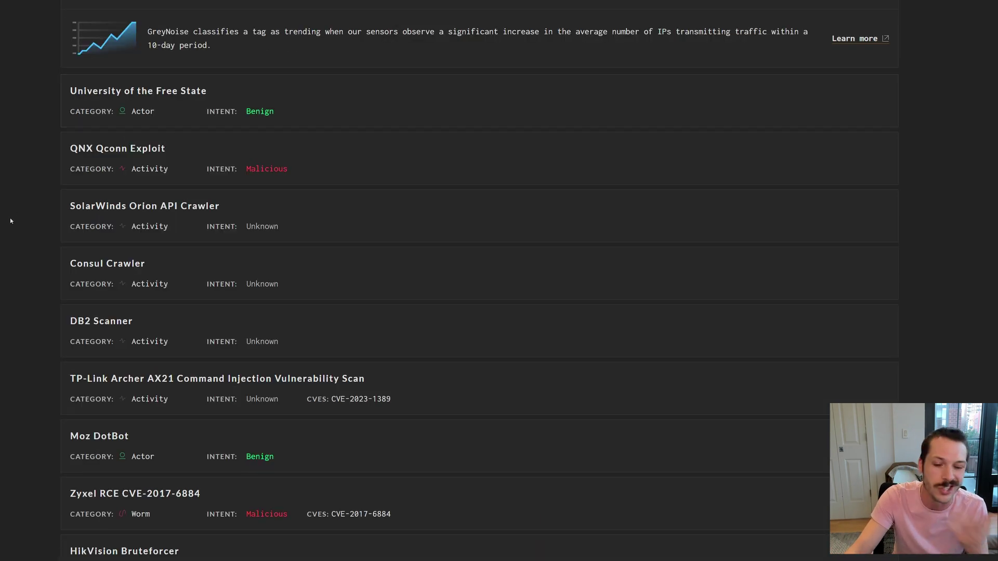
pyautogui.scroll(4, 468, 281)
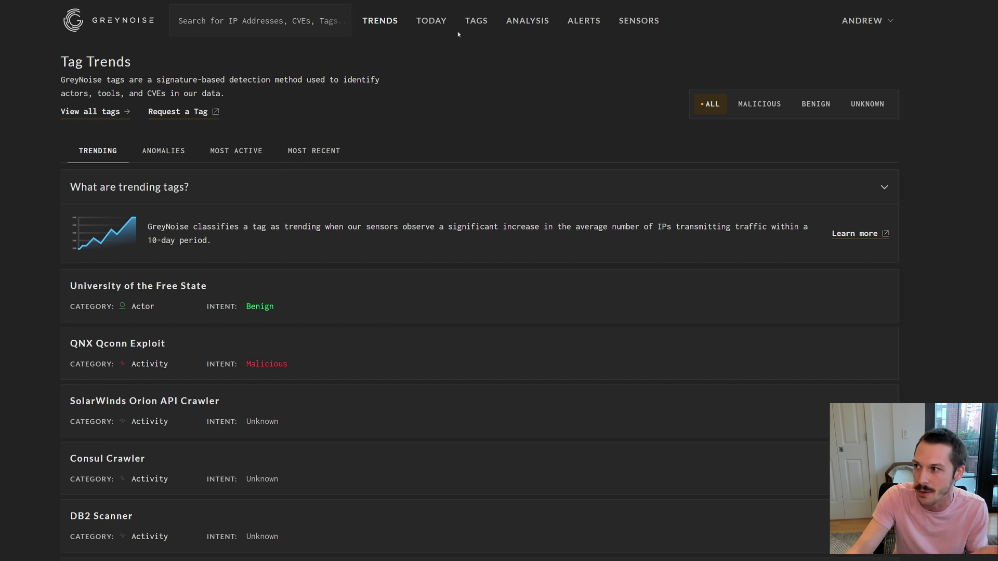
pyautogui.click(198, 112)
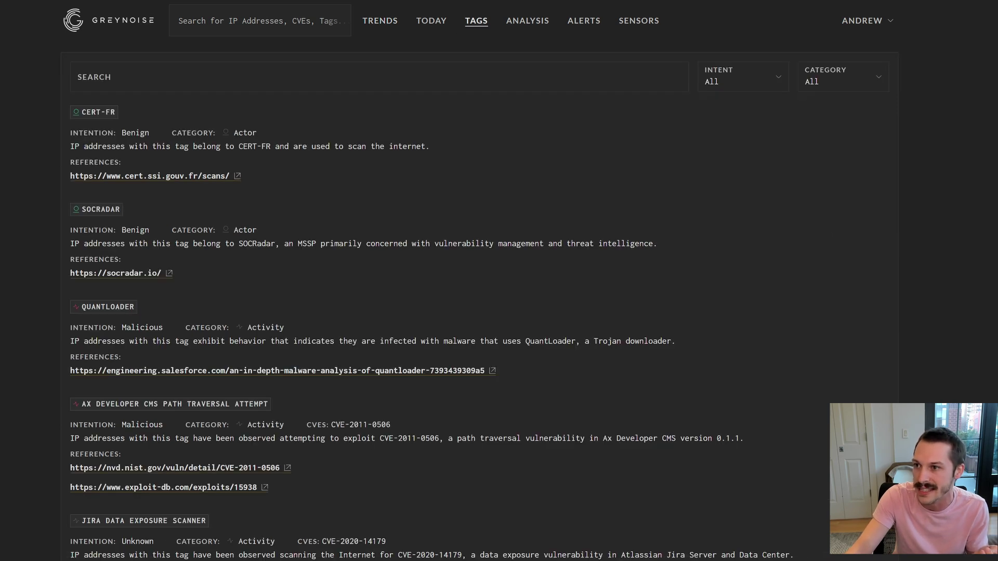
pyautogui.hotkey('alt', 'Left')
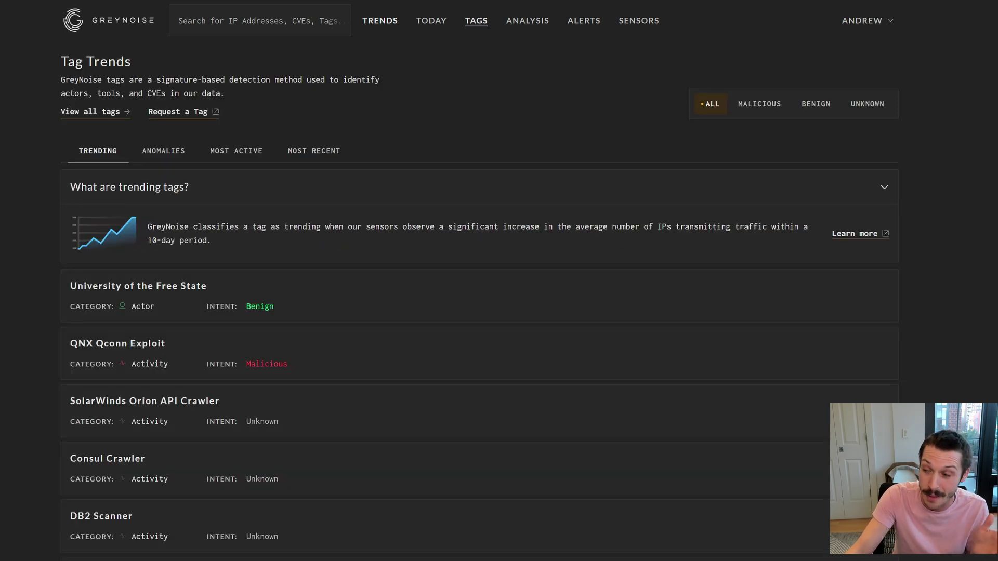
pyautogui.click(171, 112)
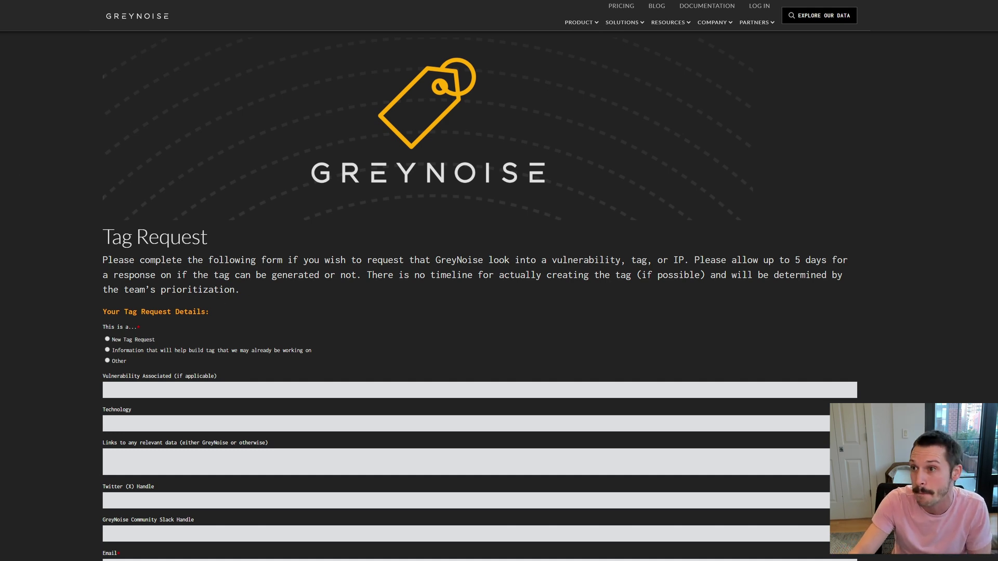
pyautogui.hotkey('ctrl', 'w')
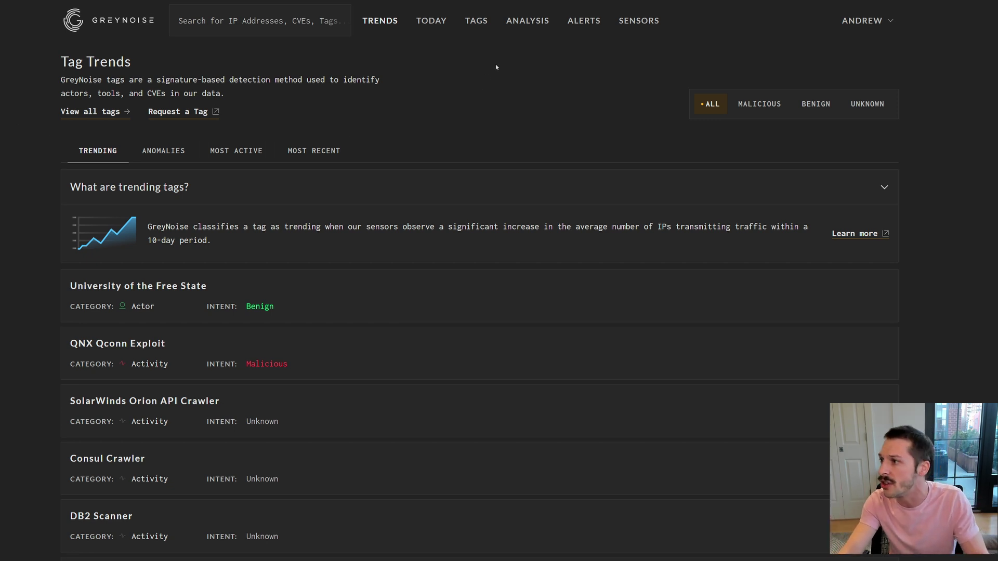
# Paste log text into the ANALYSIS page and analyze it, finding 1,194 unique IPs.
pyautogui.click(535, 26)
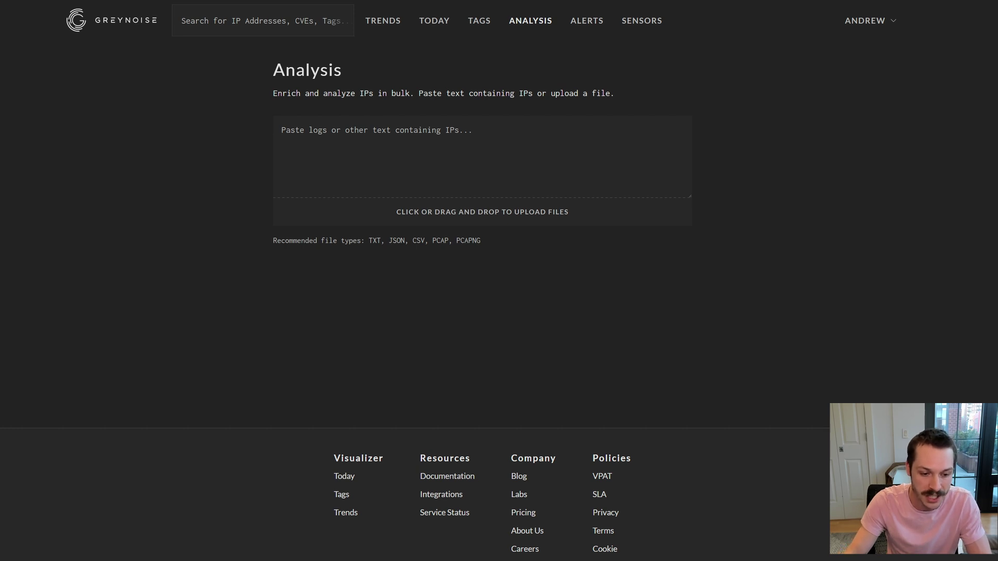
pyautogui.click(415, 142)
pyautogui.write('I grabbed all of this by doing CTRL-A on a web page 63.41.9.210 43.153.118.76 blah blah blah bad data 221.156.126.1')
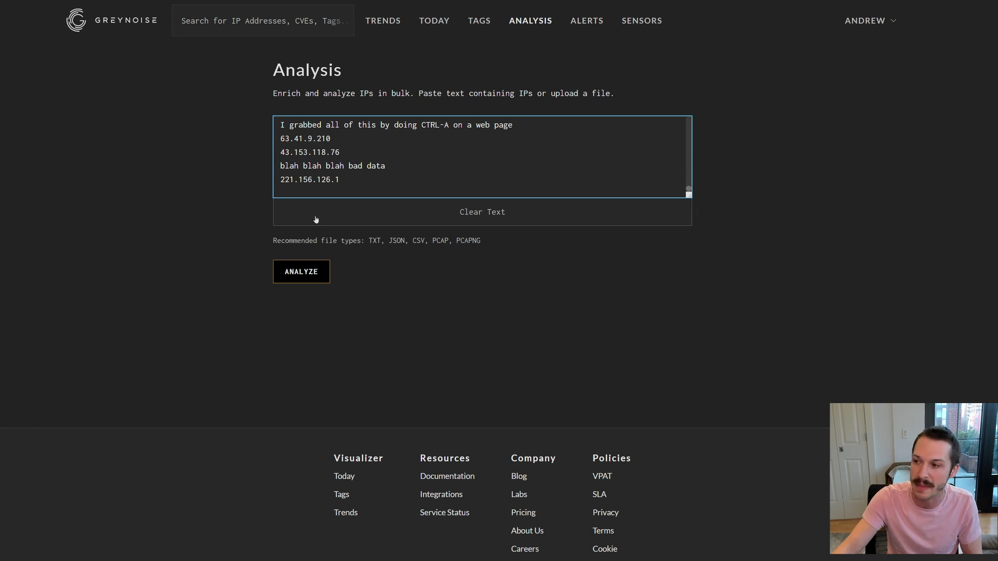
pyautogui.click(300, 273)
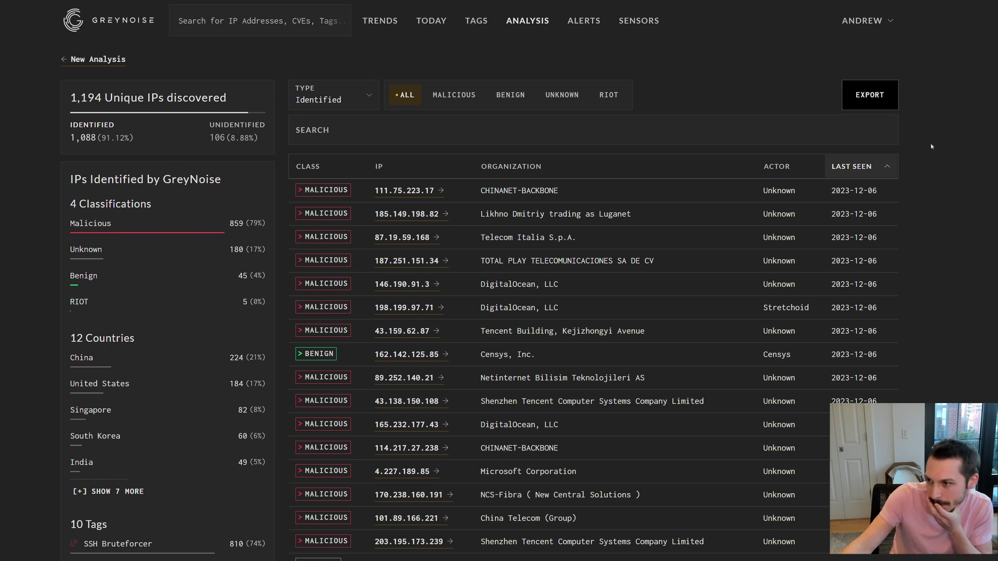
# Go to the ALERTS page, showing 0 saved alerts with GNQL Query type.
pyautogui.click(582, 22)
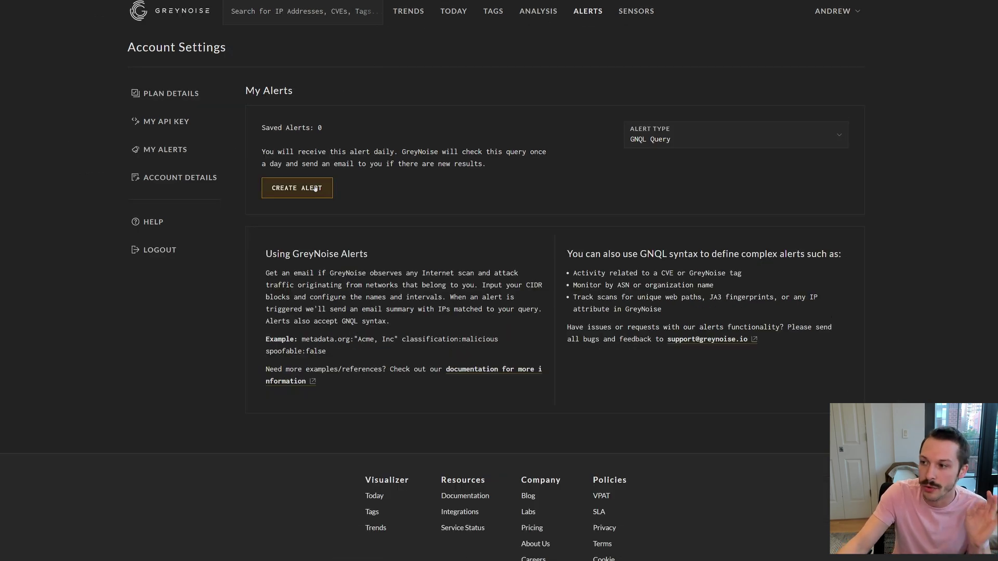
# Start a new GNQL Query alert with criteria 55.0.0.0/16.
pyautogui.click(690, 135)
pyautogui.click(692, 153)
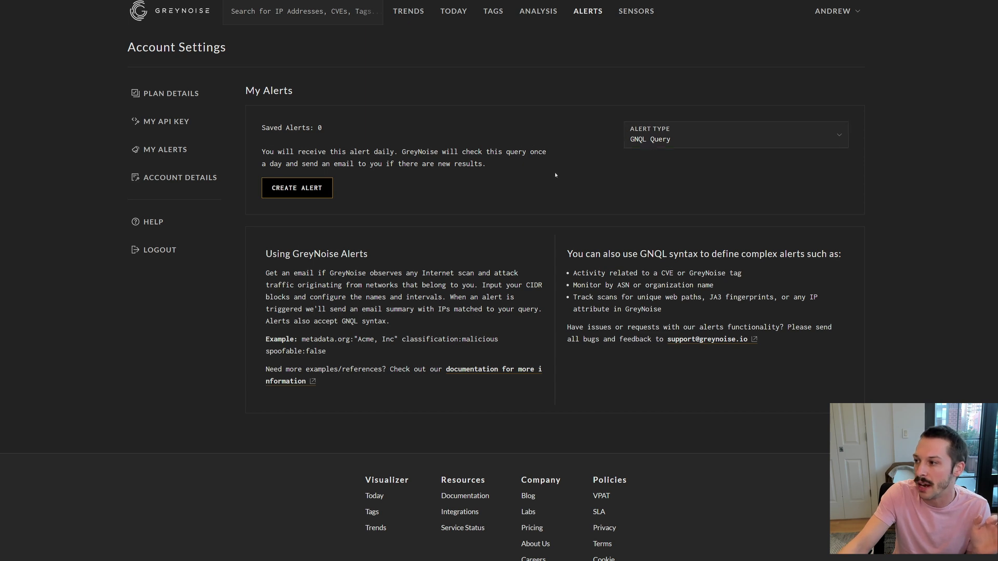
pyautogui.click(304, 191)
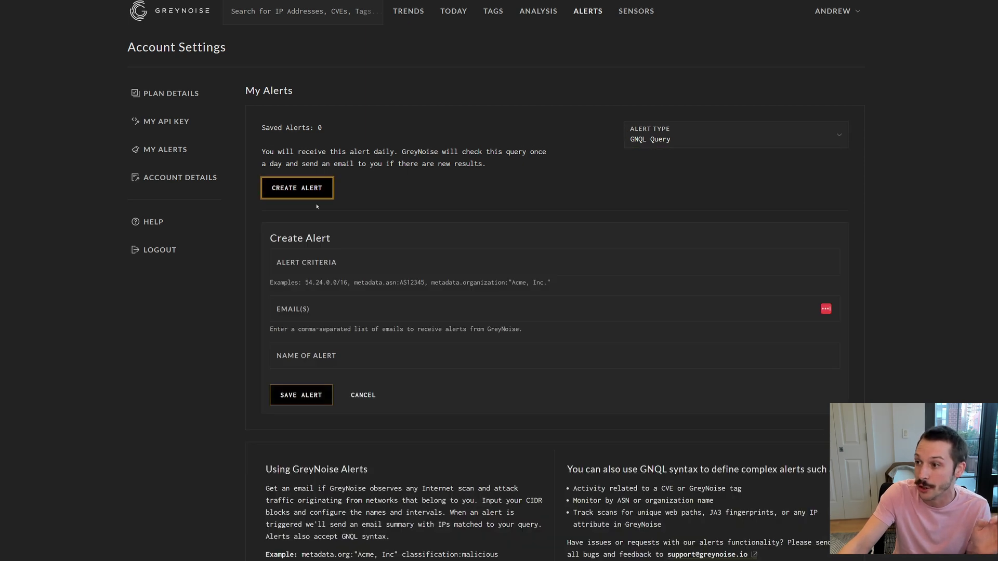
pyautogui.click(306, 253)
pyautogui.write('5')
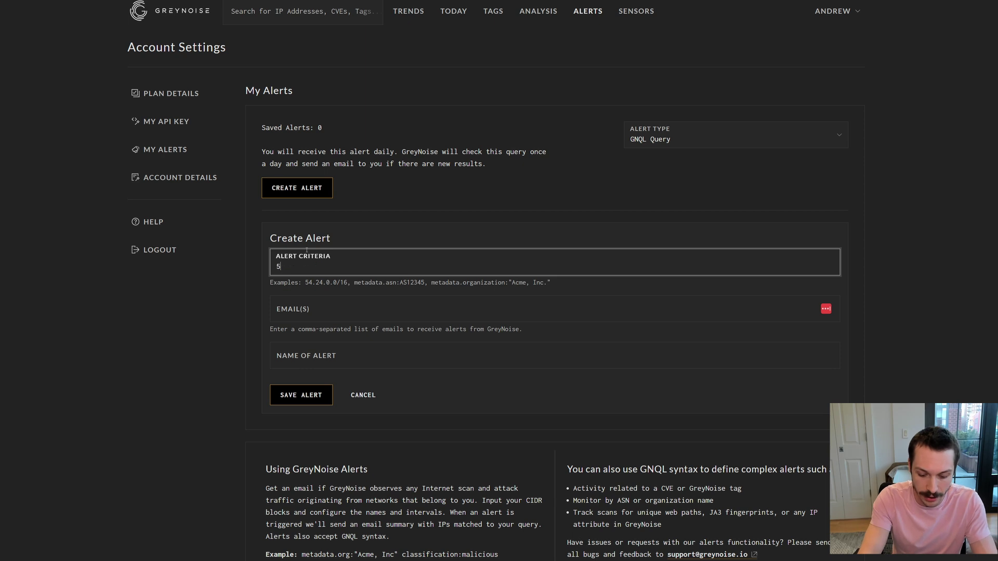
pyautogui.write('5..')
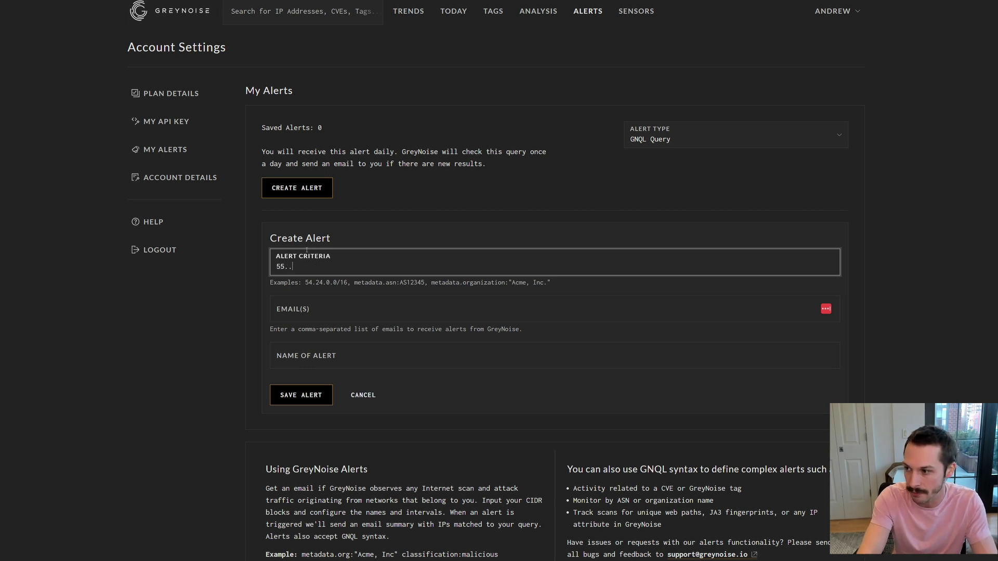
pyautogui.write('0.0.0/16')
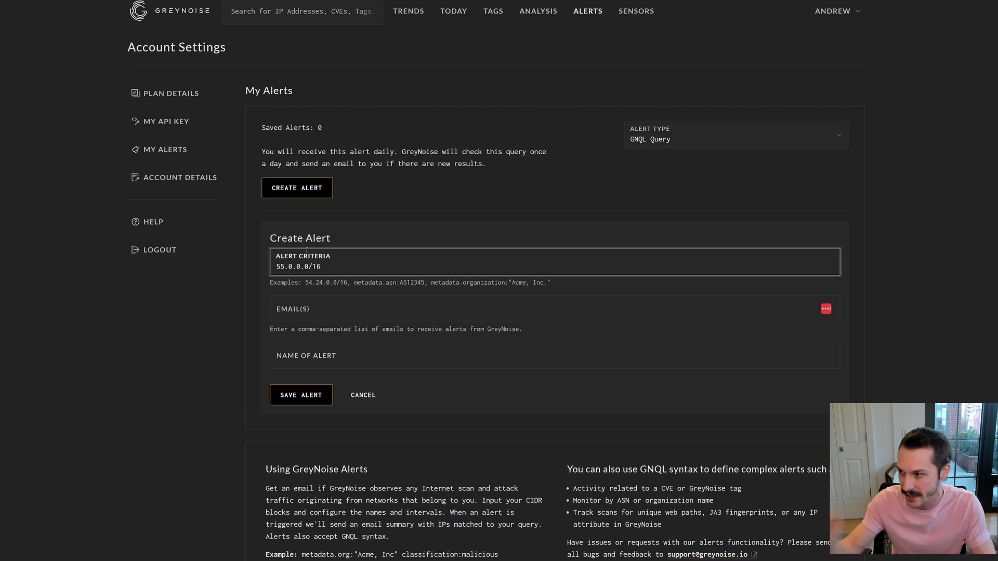
pyautogui.hotkey('ctrl', 'a')
# Enter the recipient e-mail, name it 'Something super bad is happening', and save the alert.
pyautogui.click(330, 309)
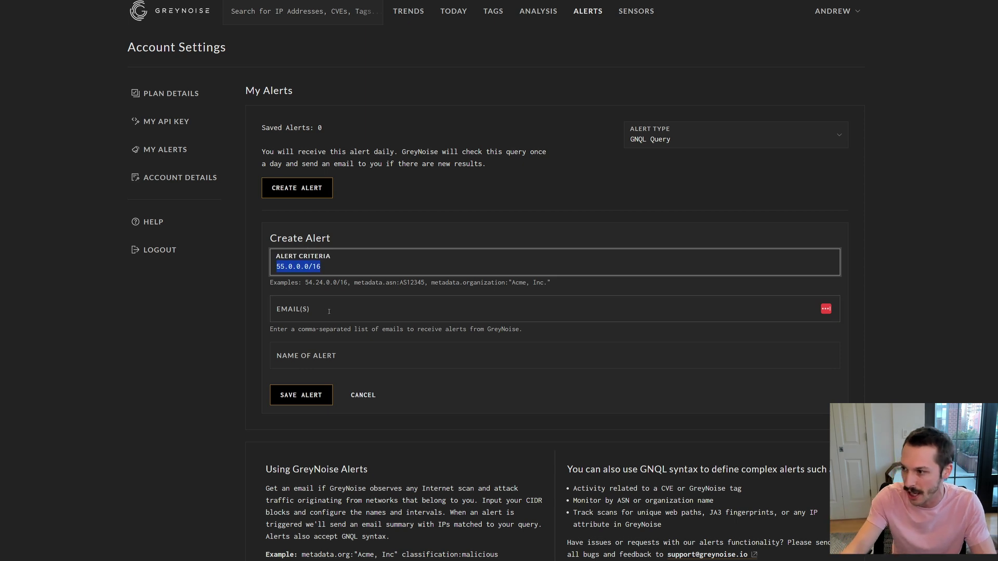
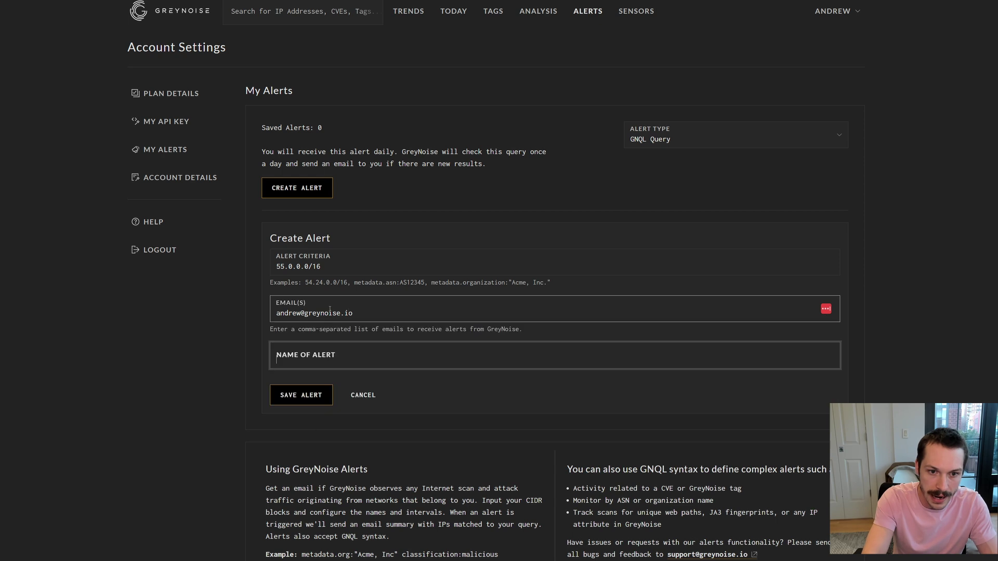
pyautogui.press('Tab')
pyautogui.write('Smoethi')
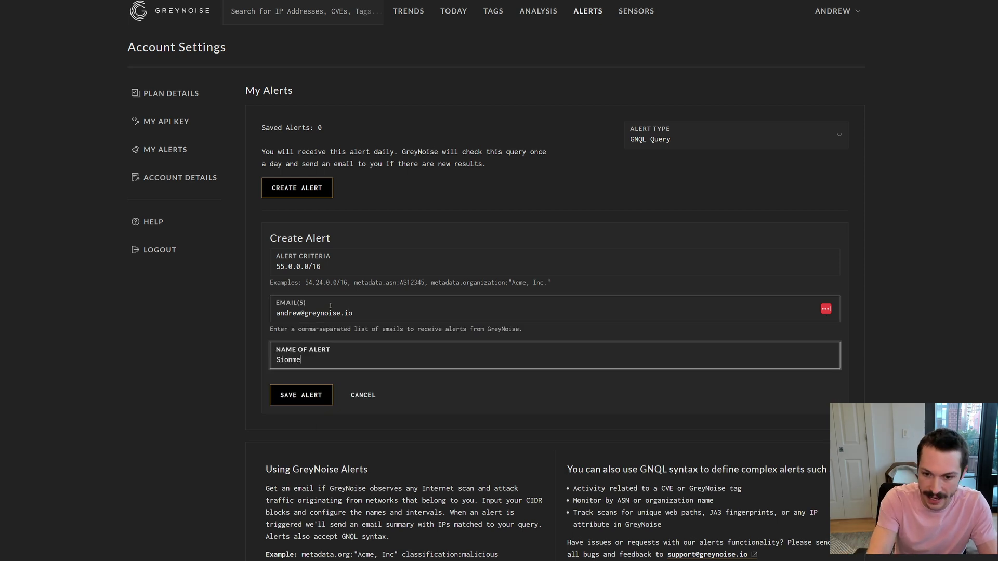
pyautogui.press('BackSpace')
pyautogui.press('BackSpace')
pyautogui.press('BackSpace')
pyautogui.press('BackSpace')
pyautogui.press('BackSpace')
pyautogui.press('BackSpace')
pyautogui.write('omething sup')
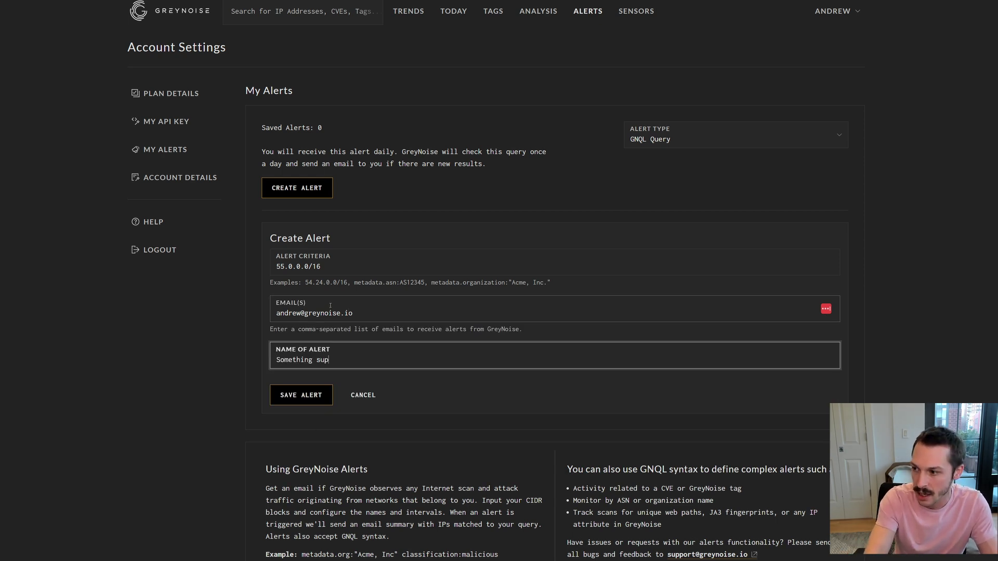
pyautogui.write('er bad is happening')
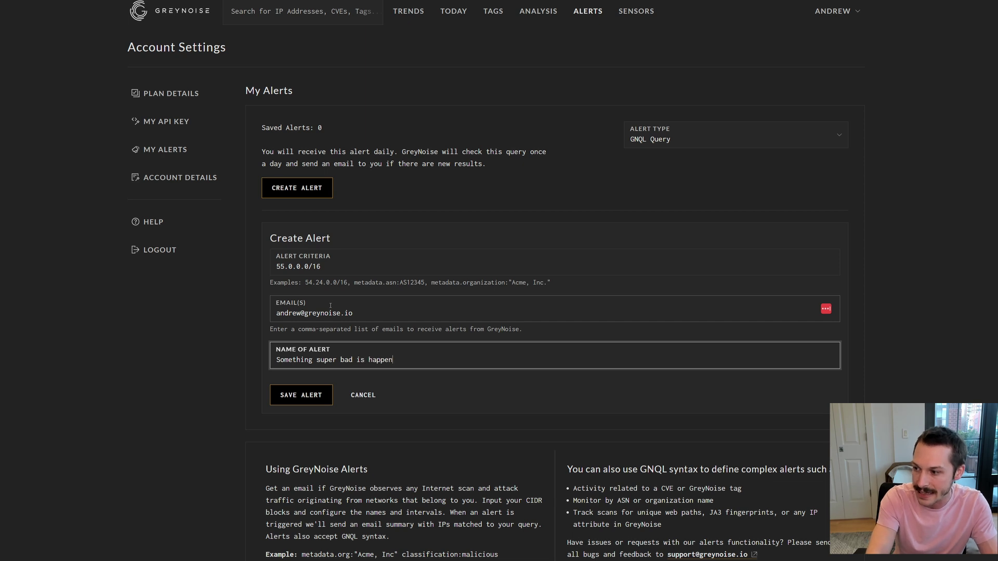
pyautogui.click(290, 391)
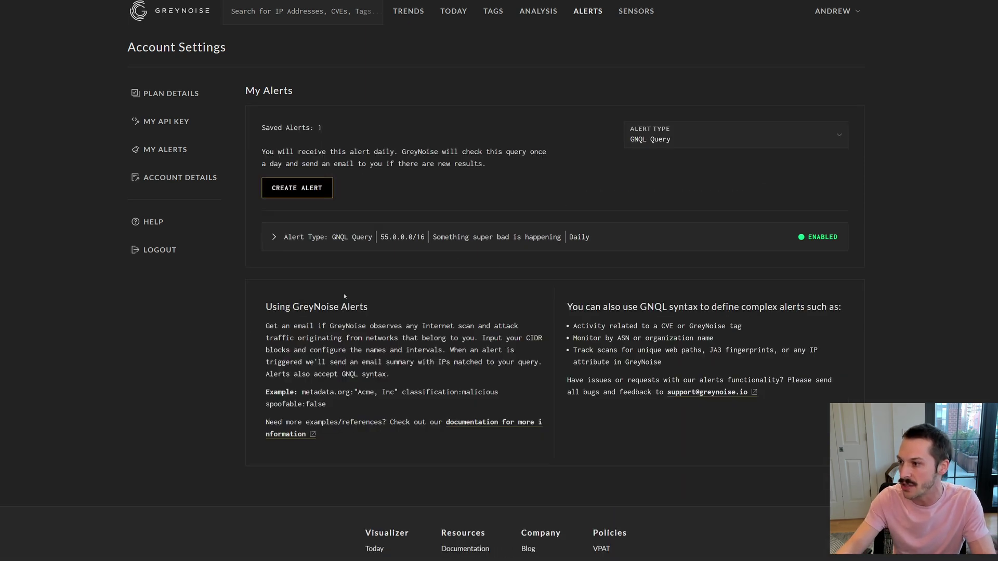
# Expand the saved 55.0.0.0/16 alert row to view its details.
pyautogui.click(701, 240)
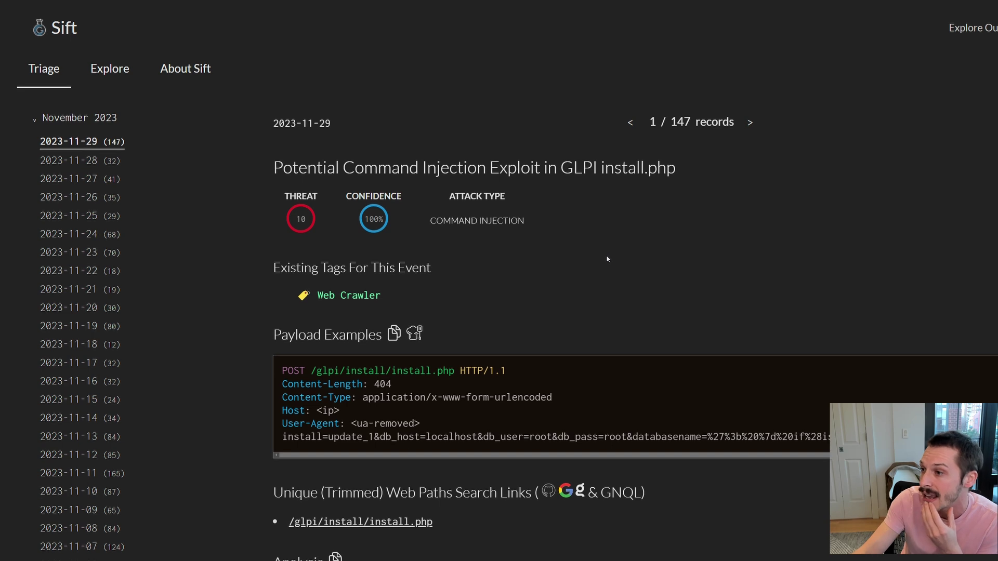
# Scroll to the GLPI POST payload, highlighting the request start and the Host line IP placeholder.
pyautogui.scroll(-2, 606, 254)
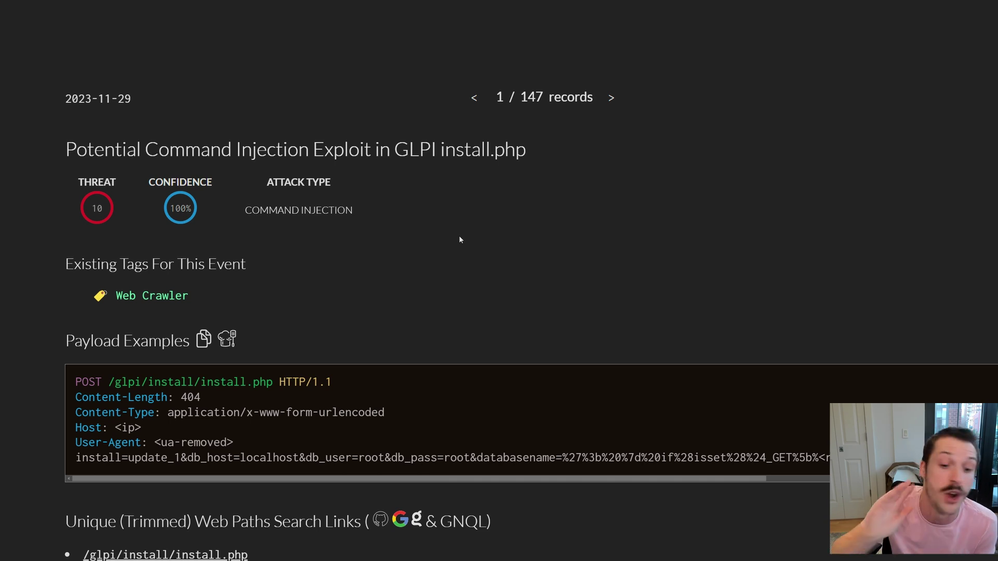
pyautogui.scroll(-2, 312, 270)
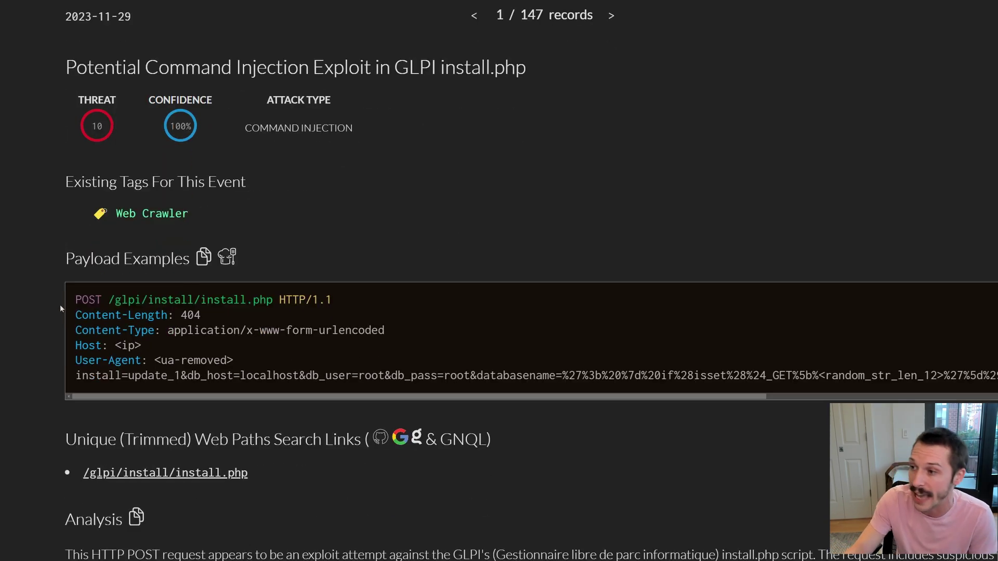
pyautogui.moveTo(73, 296); pyautogui.dragTo(353, 374)
pyautogui.click(358, 369)
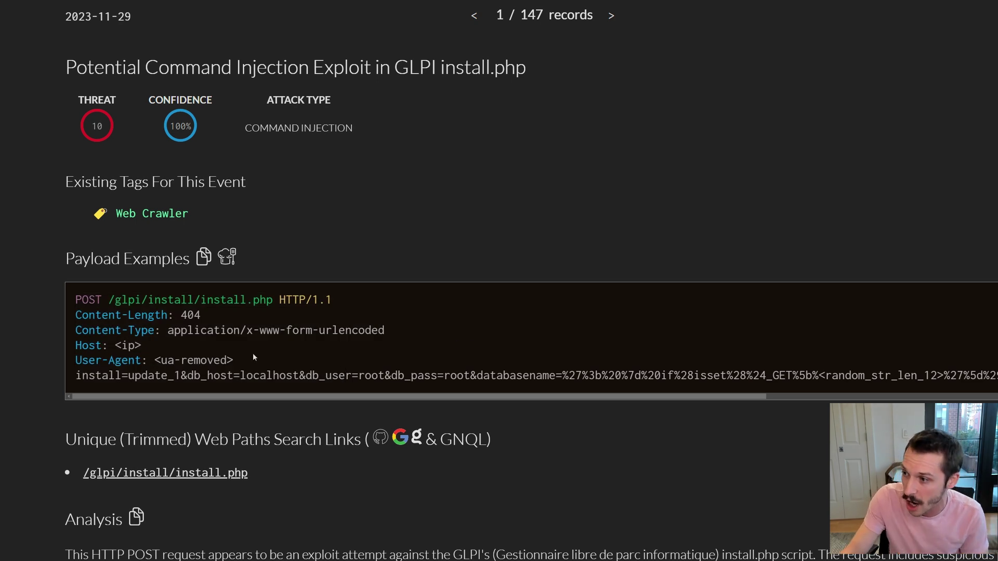
pyautogui.moveTo(115, 345); pyautogui.dragTo(141, 346)
pyautogui.click(142, 345)
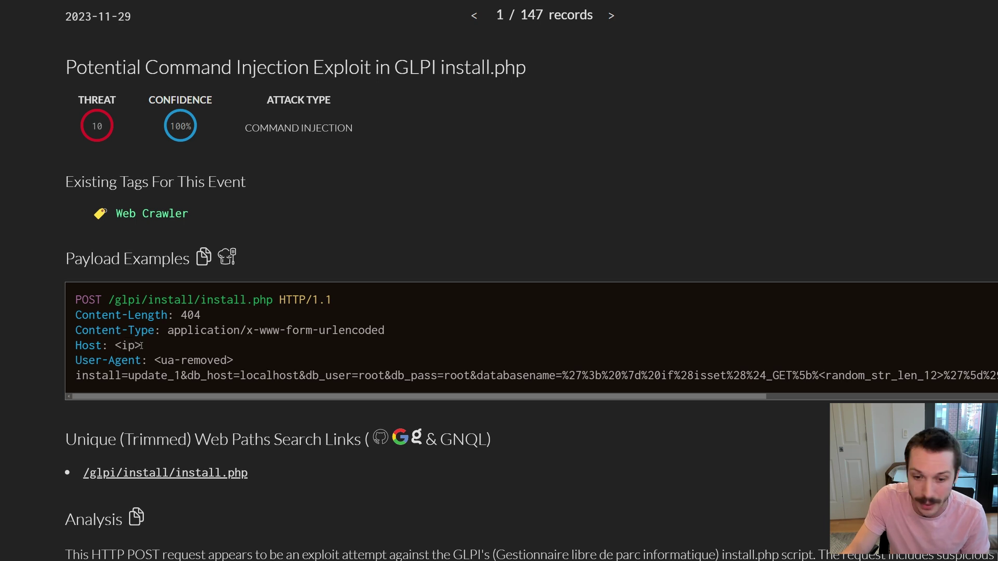
# Read through the LLM Analysis paragraph, highlighting its opening phrase, and scroll on to the keywords.
pyautogui.scroll(-3, 317, 354)
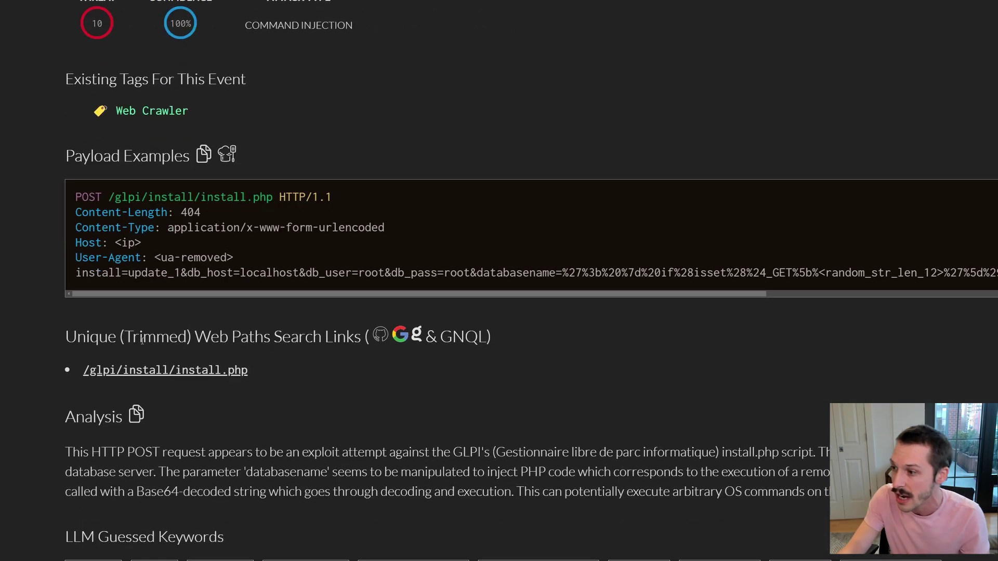
pyautogui.scroll(-2, 302, 370)
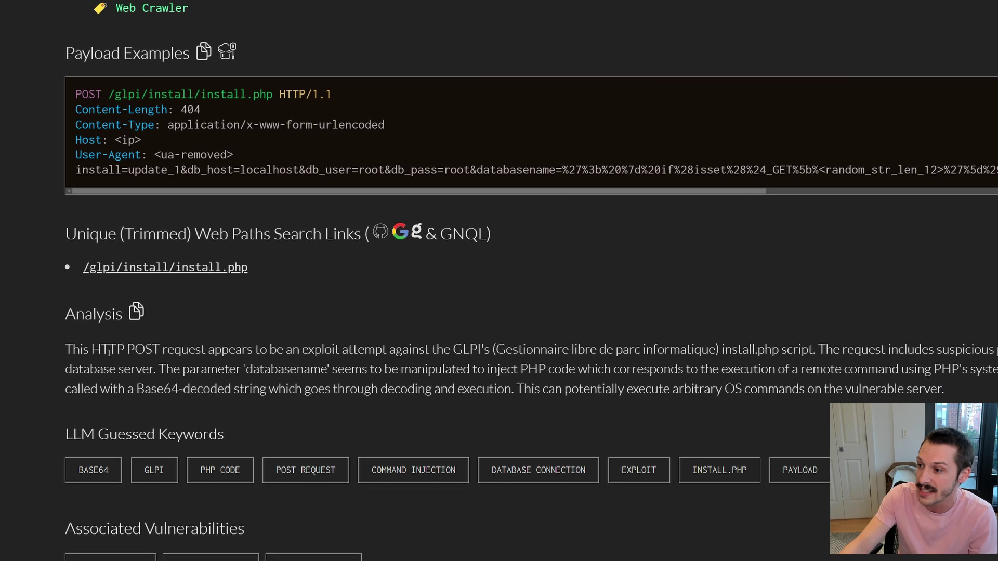
pyautogui.moveTo(102, 350); pyautogui.dragTo(403, 386)
pyautogui.click(387, 315)
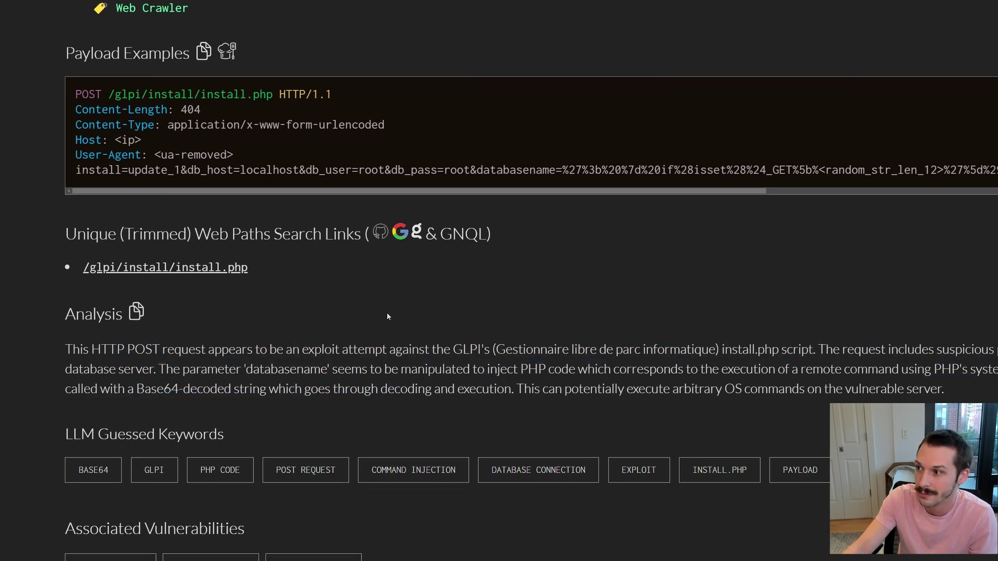
pyautogui.scroll(4, 388, 315)
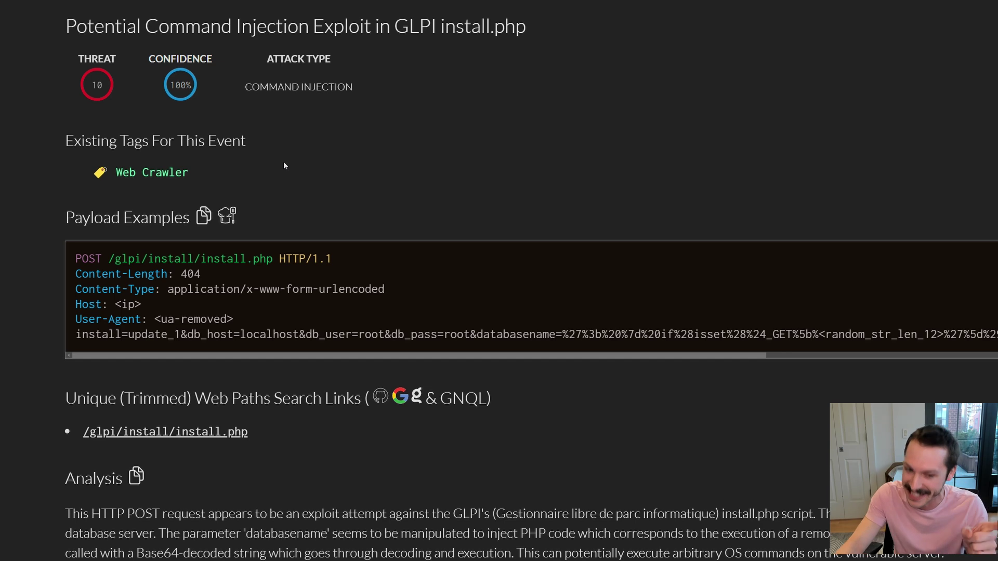
pyautogui.scroll(-2, 294, 169)
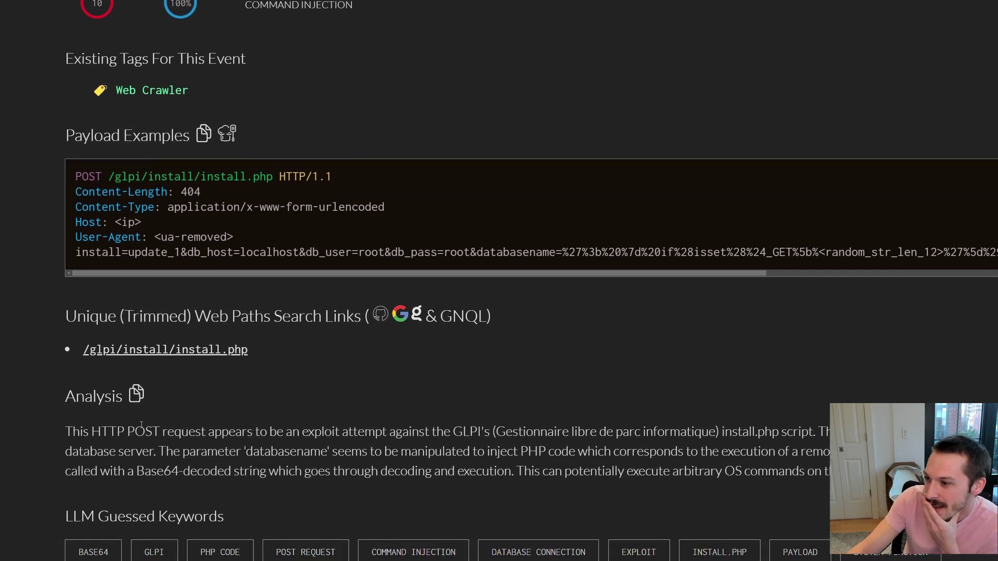
pyautogui.moveTo(127, 431); pyautogui.dragTo(295, 431)
pyautogui.click(72, 428)
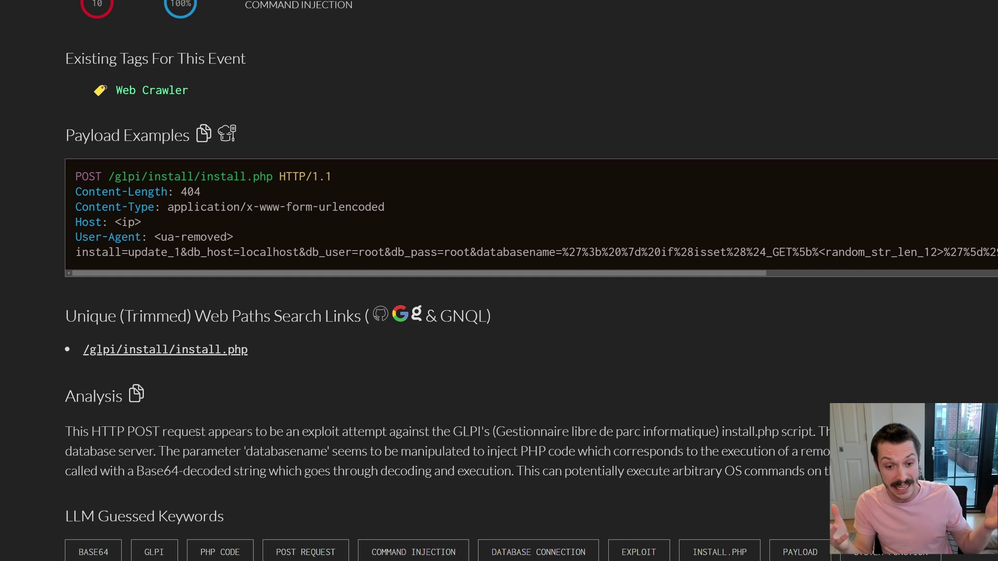
pyautogui.scroll(-2, 196, 431)
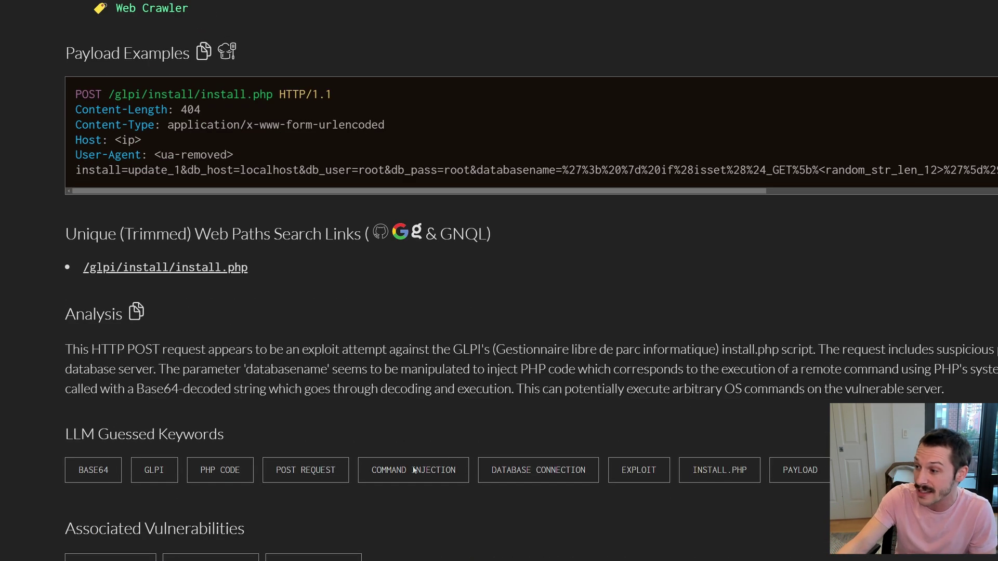
pyautogui.scroll(-2, 212, 519)
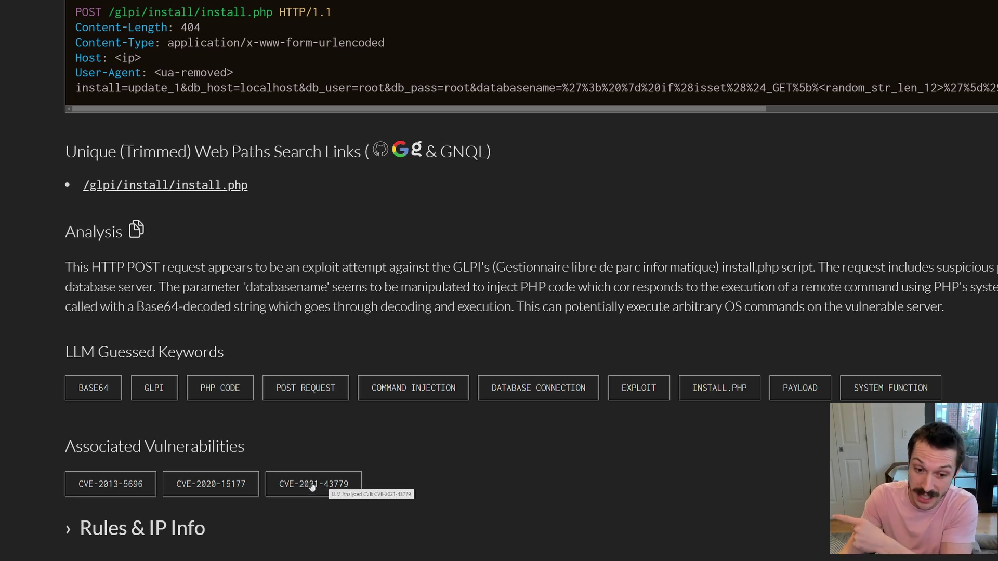
# Expand Rules & IP Info and scroll through the Suricata rule and payload chart and back up.
pyautogui.click(68, 530)
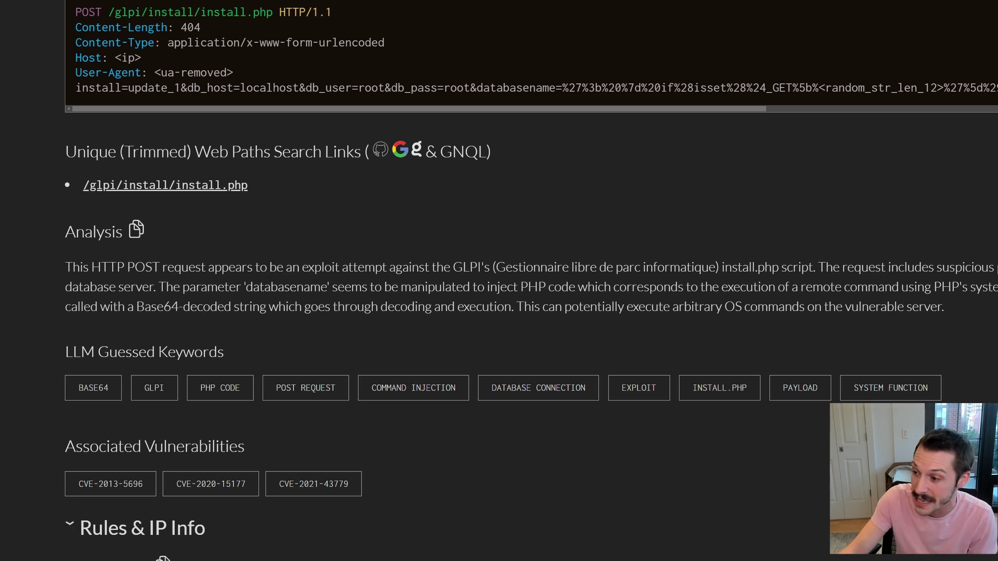
pyautogui.scroll(-3, 75, 471)
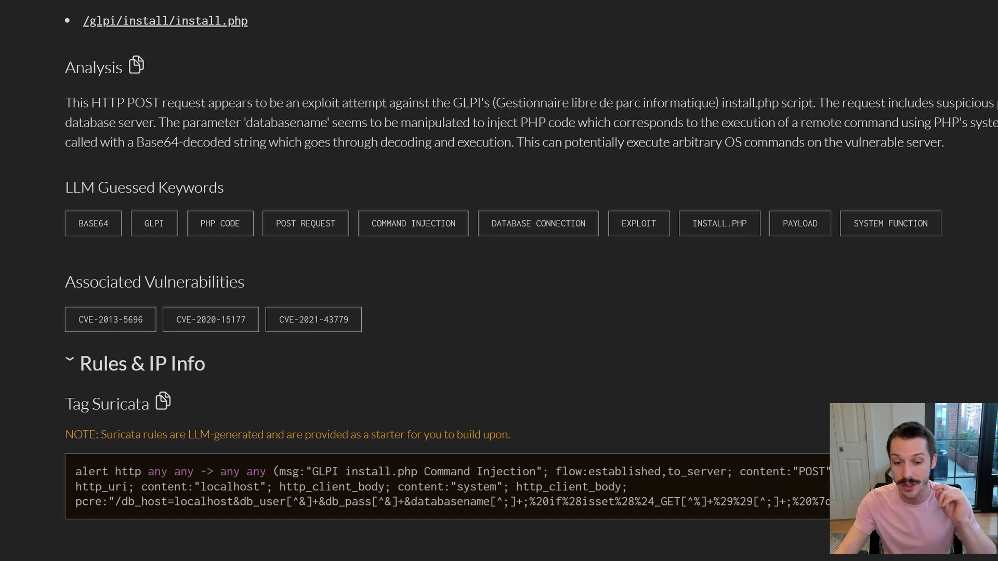
pyautogui.scroll(-3, 499, 281)
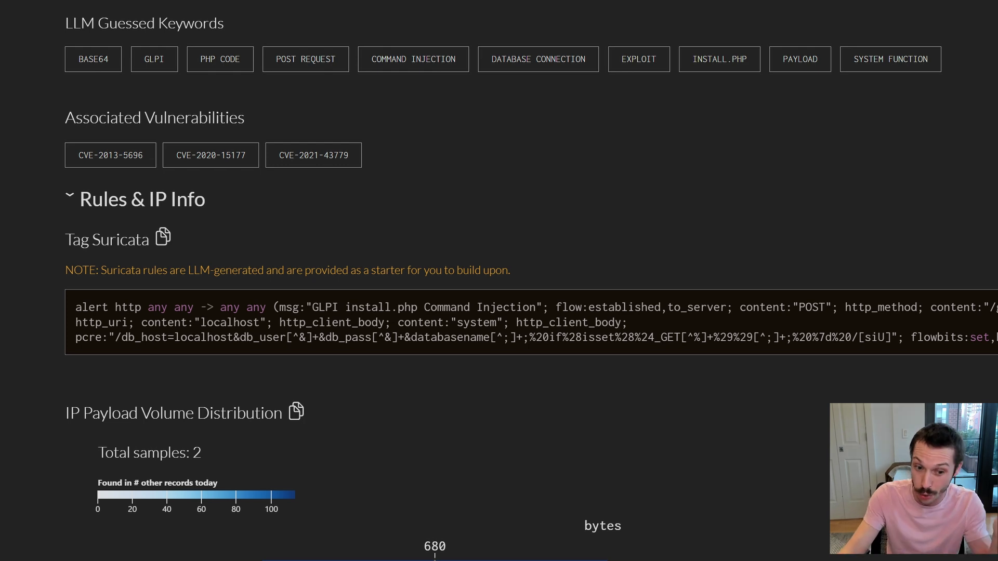
pyautogui.scroll(10, 499, 281)
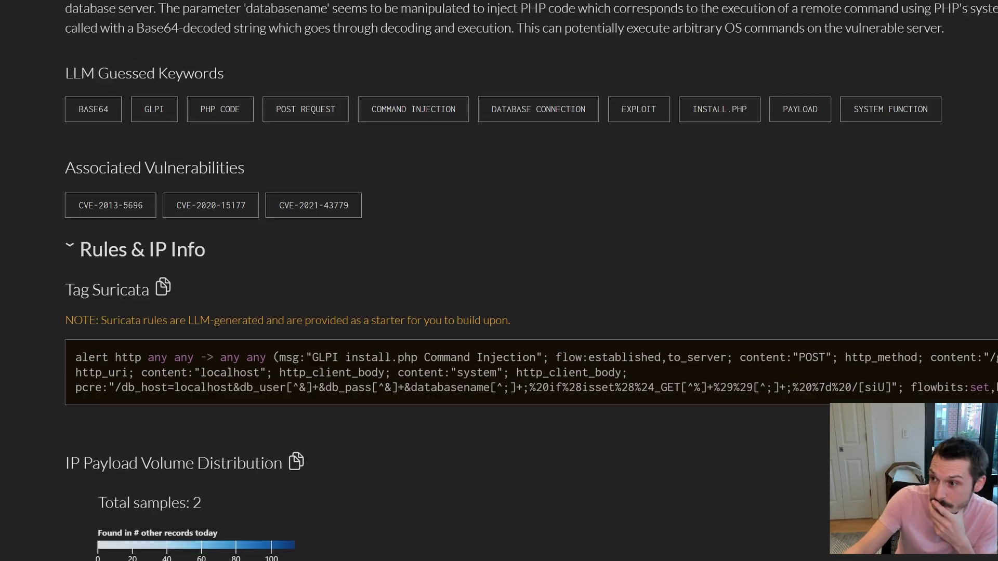
pyautogui.scroll(2, 376, 283)
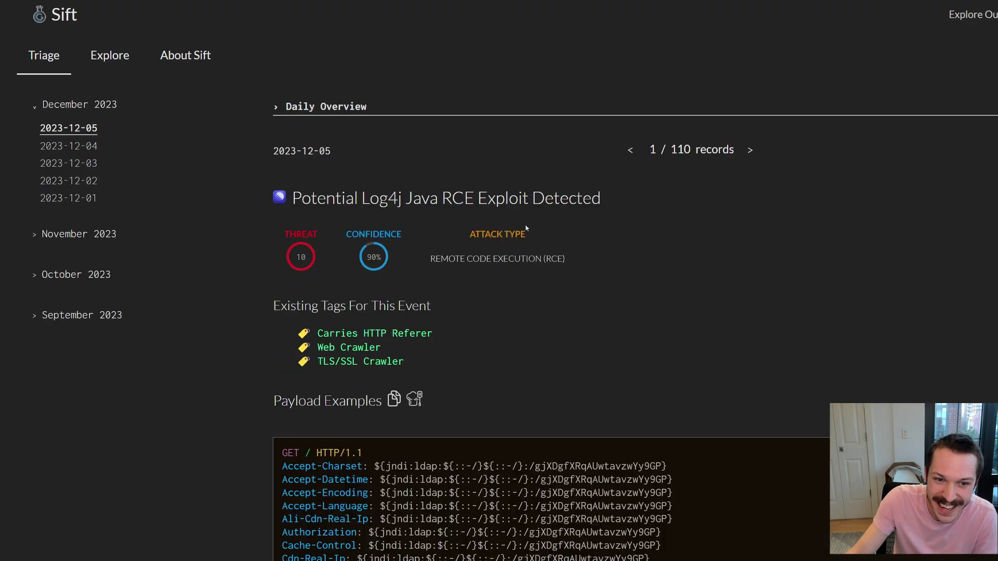
# Scroll through the Log4j record's payload headers and back to the top.
pyautogui.scroll(-6, 324, 279)
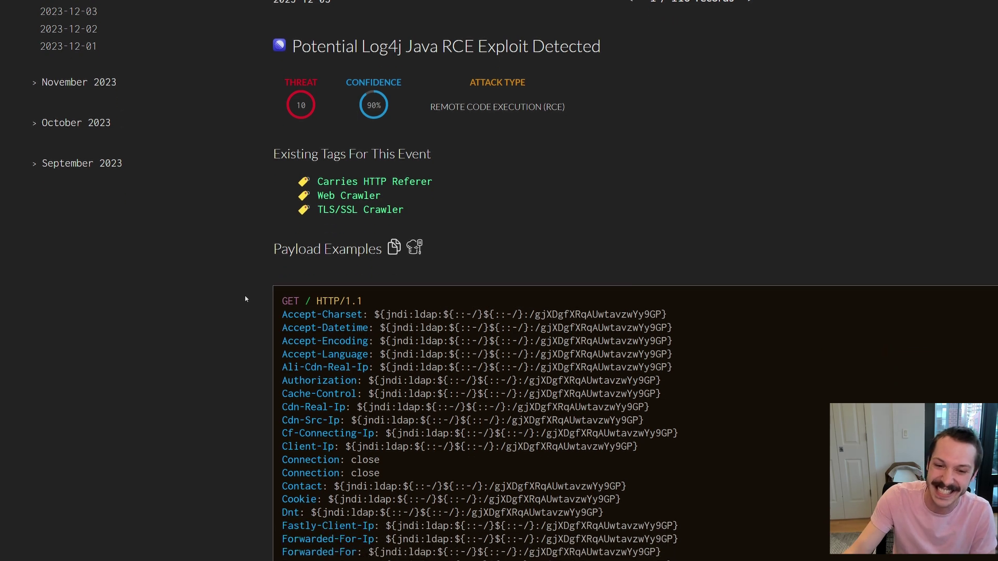
pyautogui.scroll(-6, 245, 299)
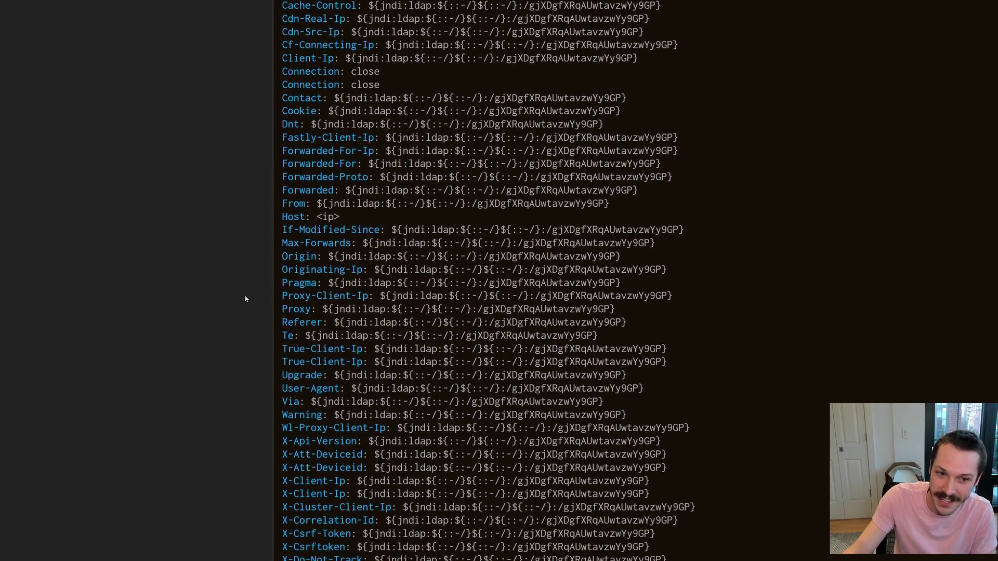
pyautogui.scroll(-9, 245, 299)
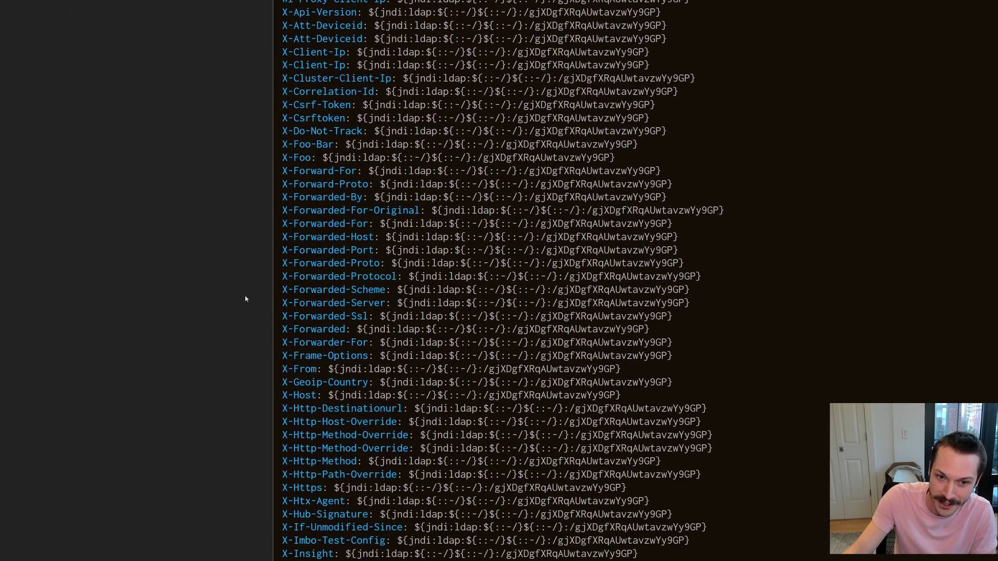
pyautogui.scroll(9, 245, 299)
pyautogui.scroll(-12, 247, 301)
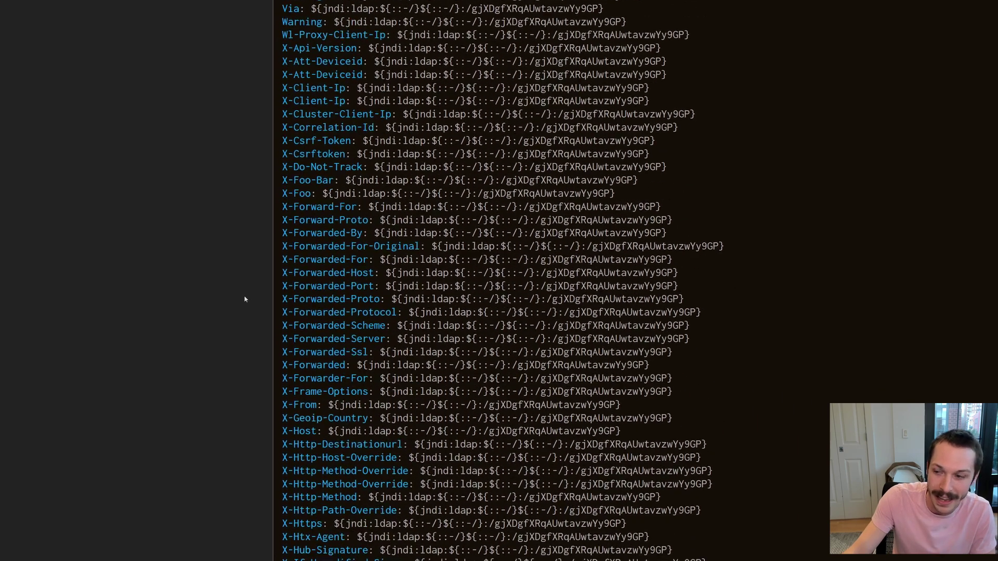
pyautogui.scroll(-6, 247, 302)
pyautogui.scroll(5, 504, 257)
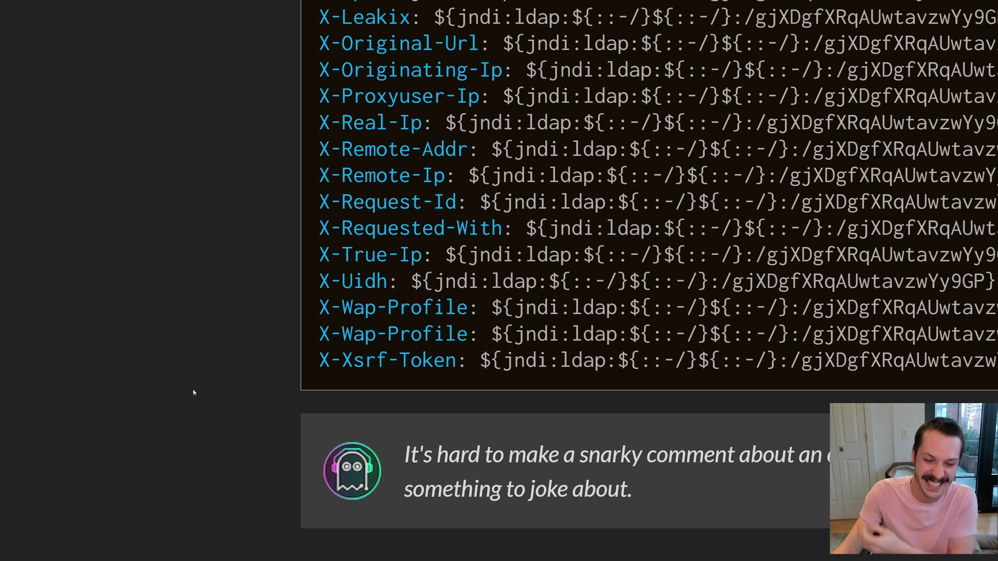
pyautogui.scroll(-5, 193, 393)
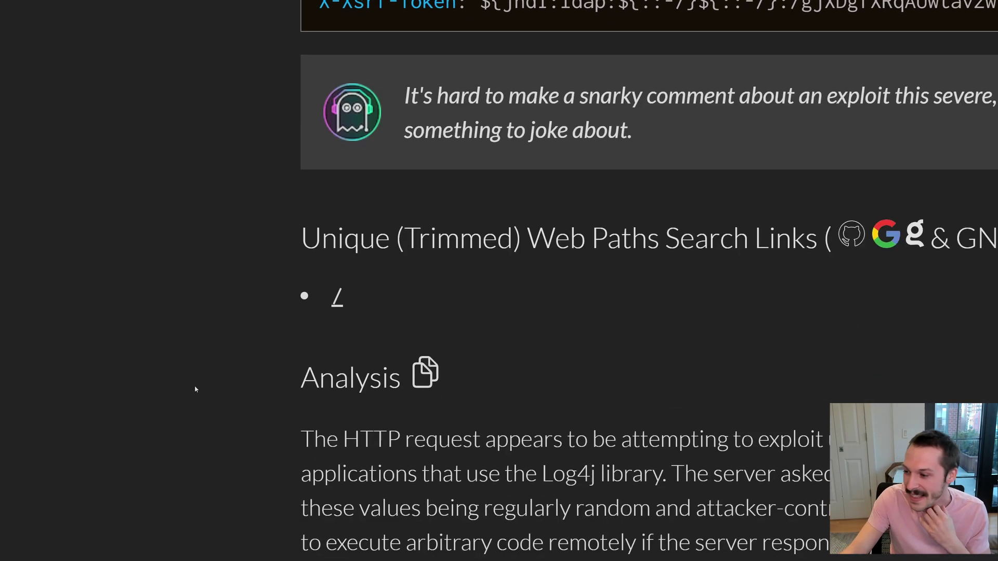
pyautogui.scroll(10, 197, 392)
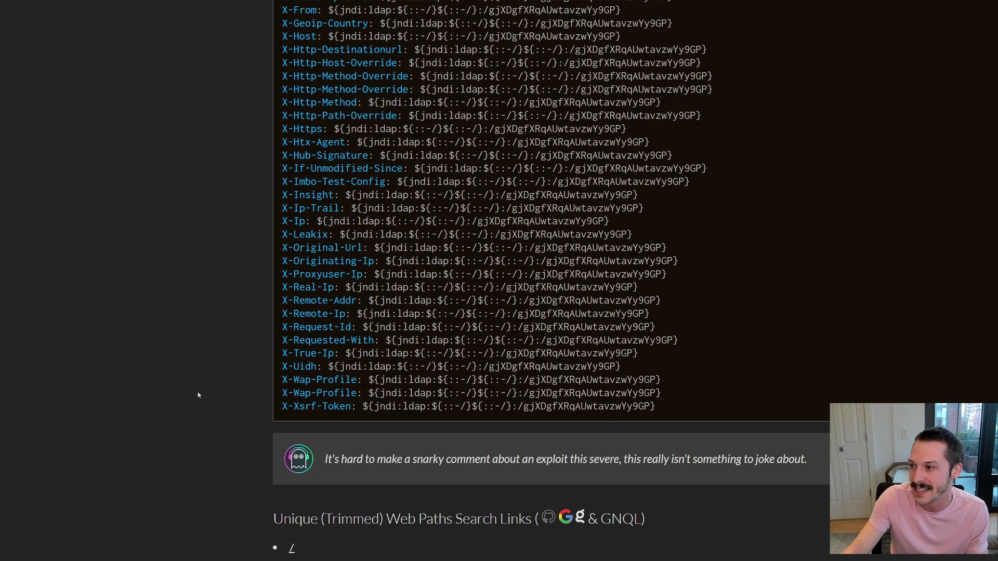
pyautogui.scroll(10, 199, 394)
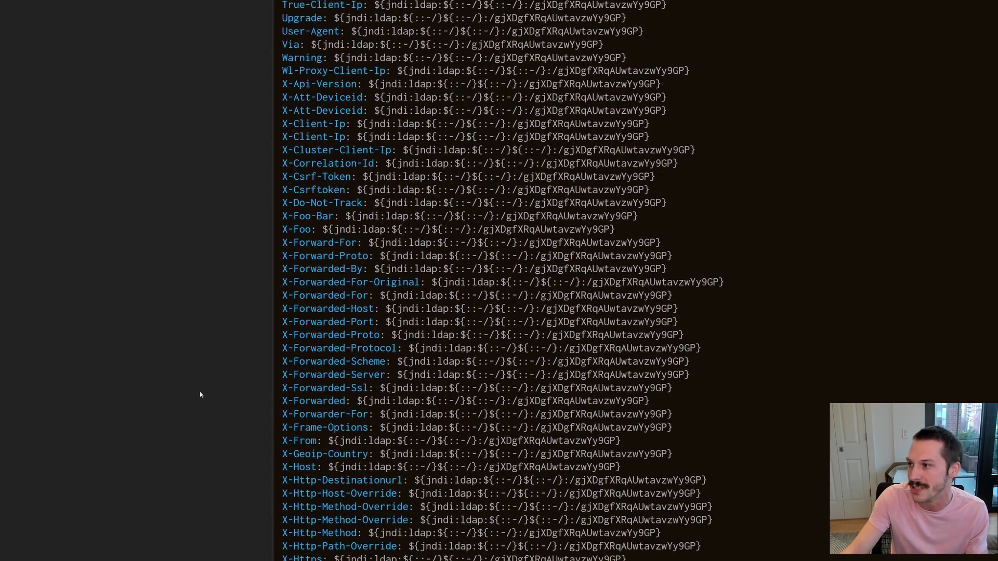
pyautogui.scroll(10, 201, 396)
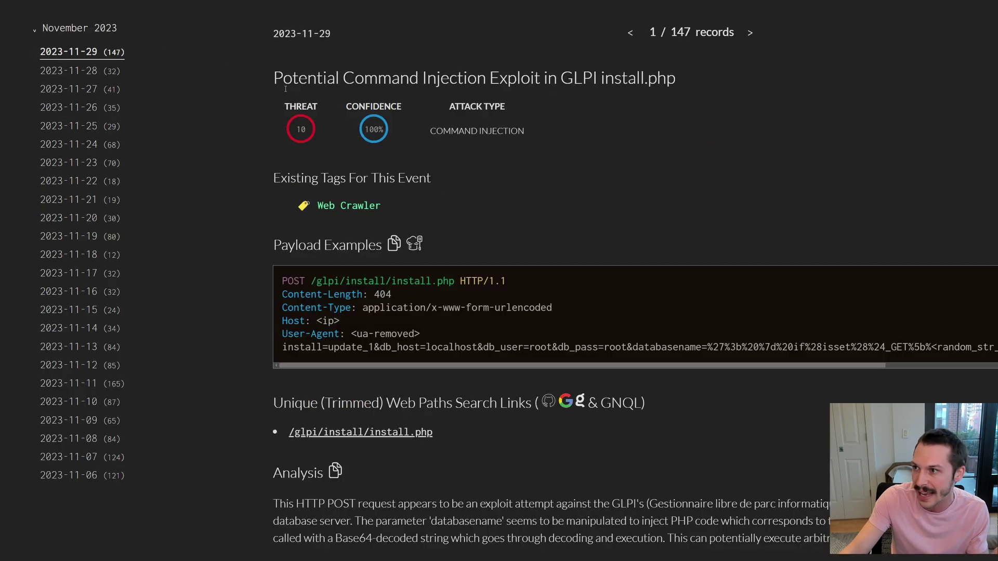
# Advance two records to record 3 / 147, the VMware vCenter RCE Attempt, and scroll through its uploadova POST payload.
pyautogui.press('Right')
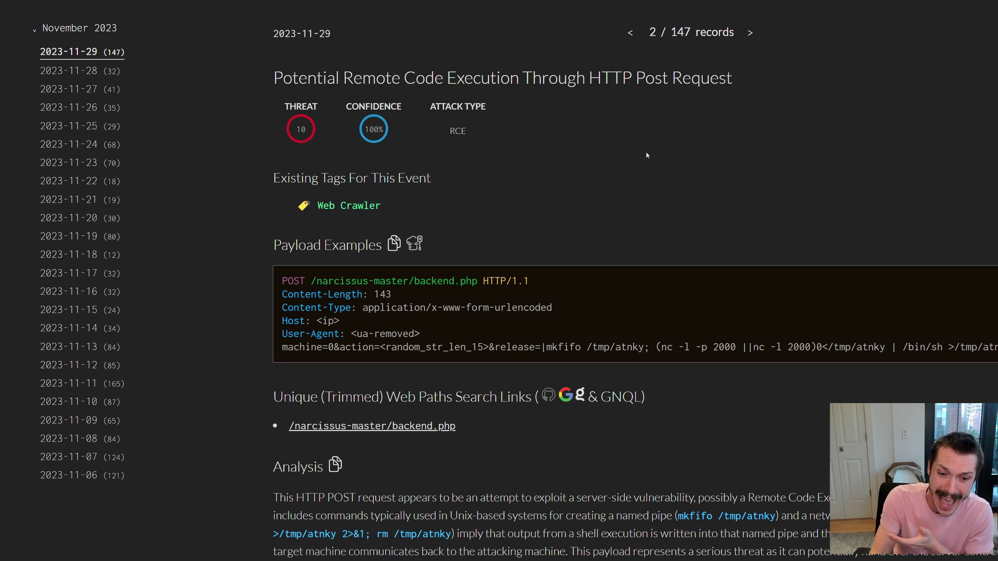
pyautogui.press('Right')
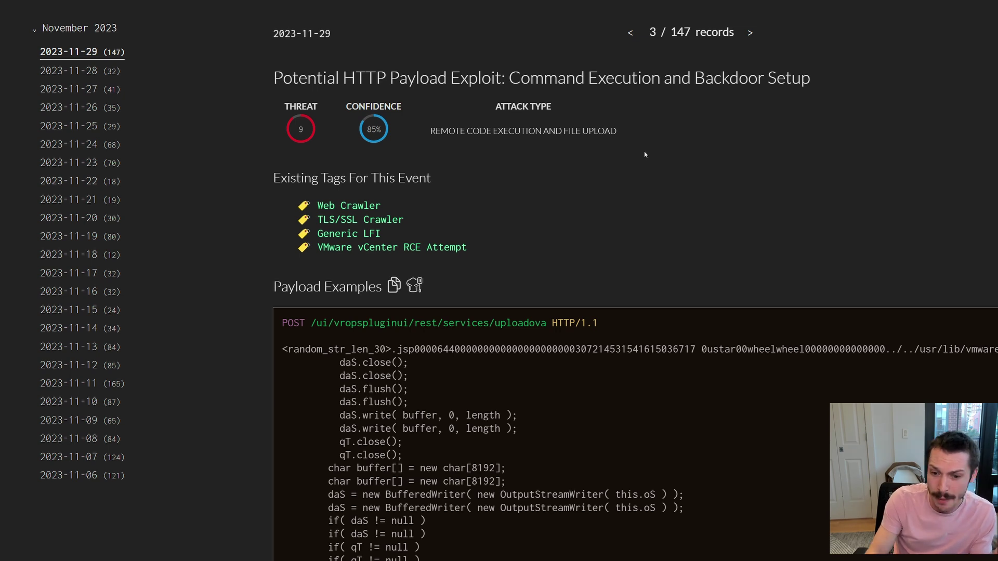
pyautogui.scroll(-3, 622, 149)
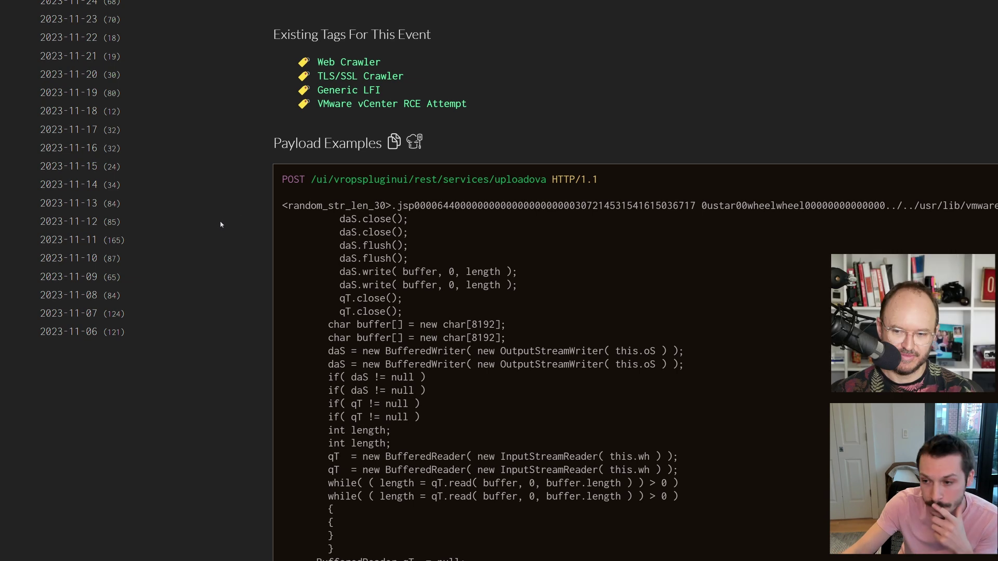
pyautogui.scroll(4, 223, 228)
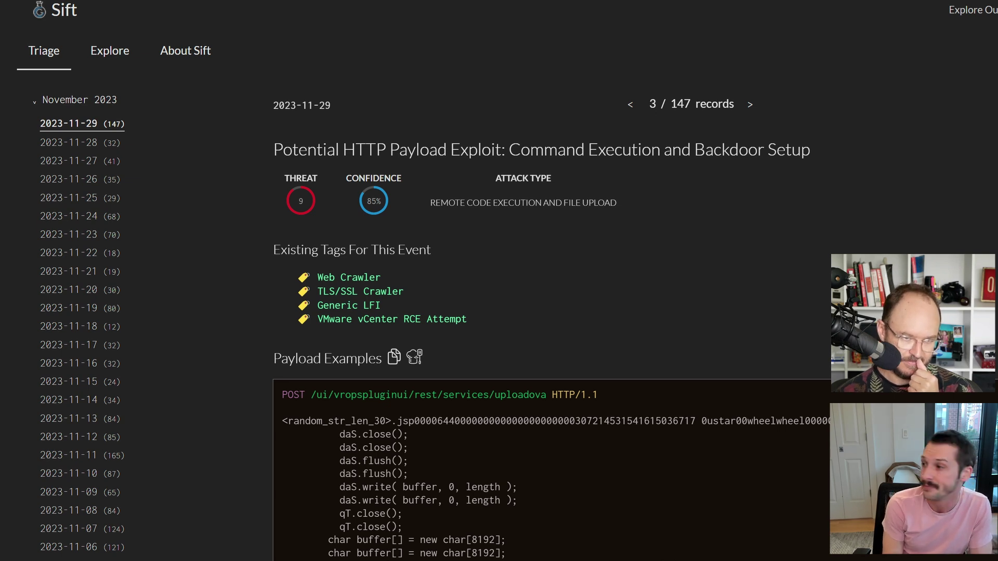
pyautogui.scroll(1, 499, 281)
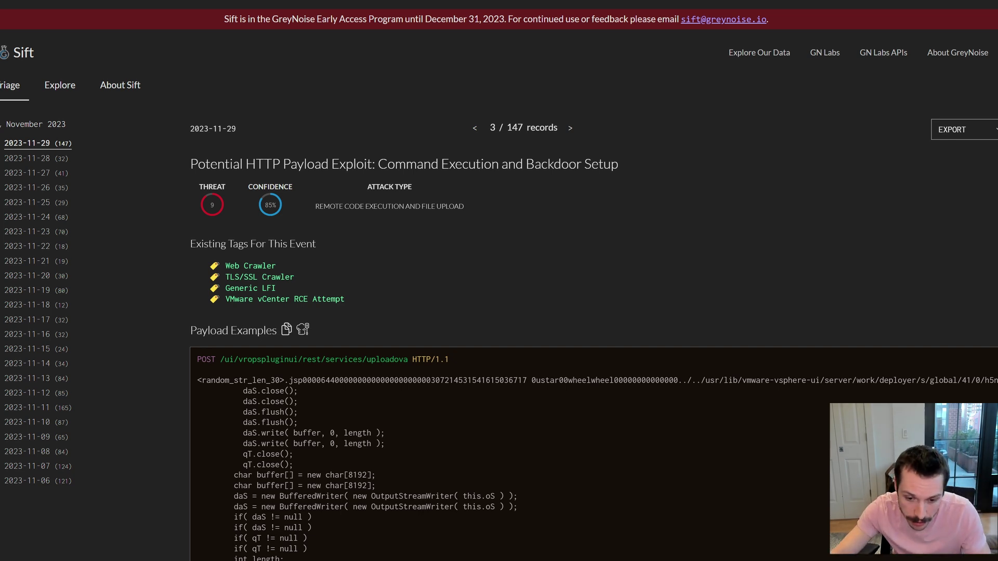
# Bring a terminal up over the backdoor-setup record and clear it to an empty shell prompt.
pyautogui.hotkey('alt', 'Tab')
pyautogui.hotkey('ctrl', 'l')
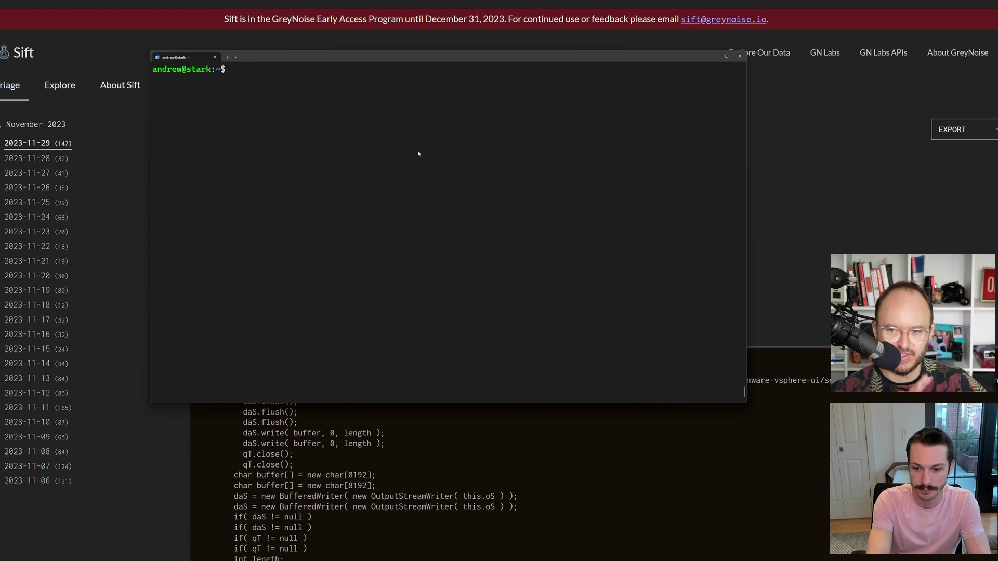
pyautogui.write('ssh root@')
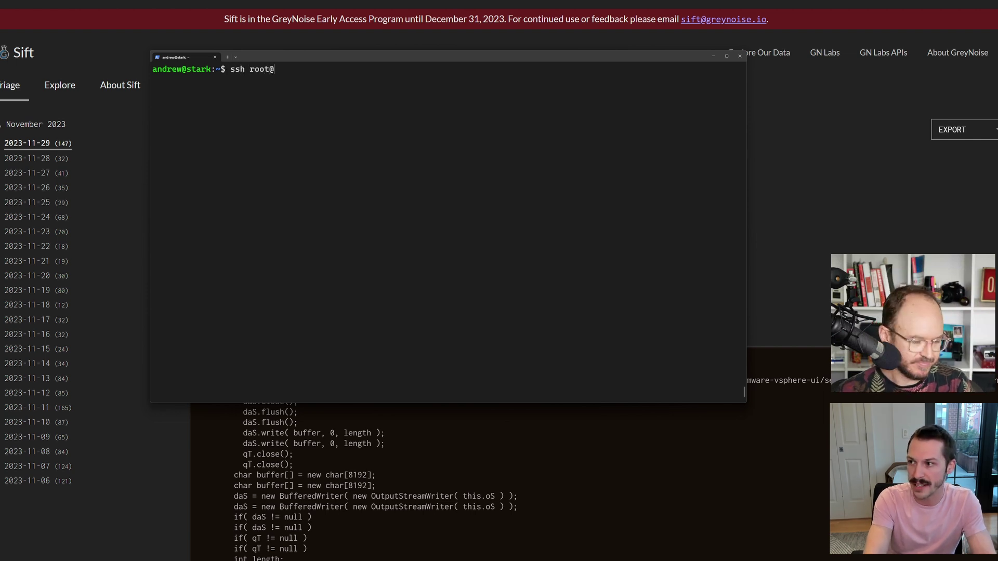
pyautogui.write('104.236.8.183')
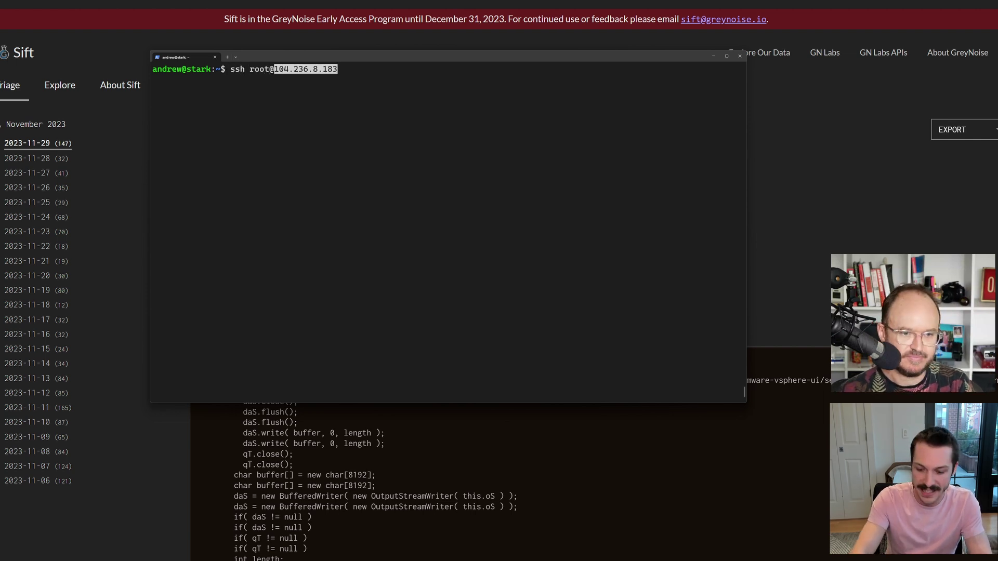
pyautogui.press('Return')
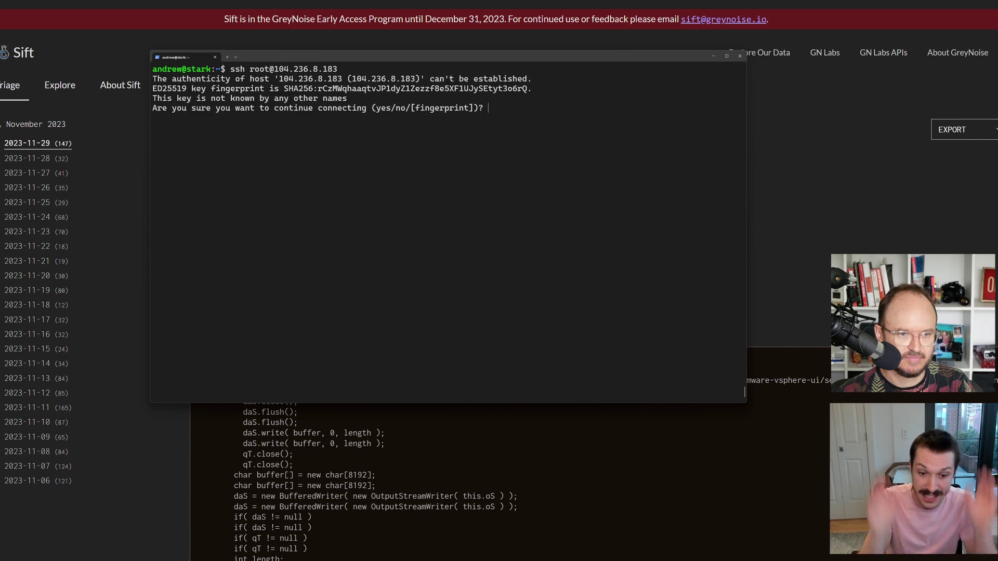
pyautogui.write('yes')
pyautogui.press('Return')
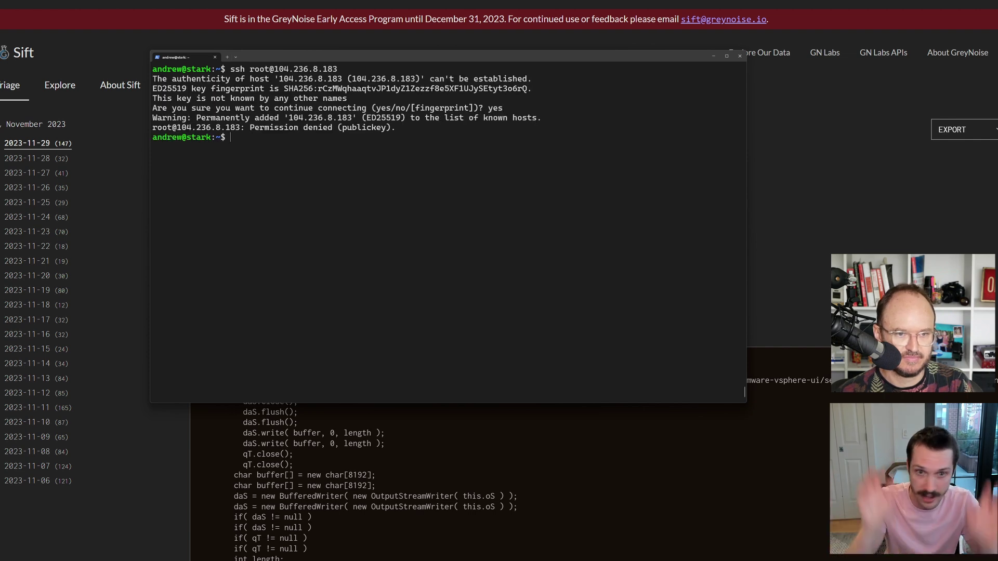
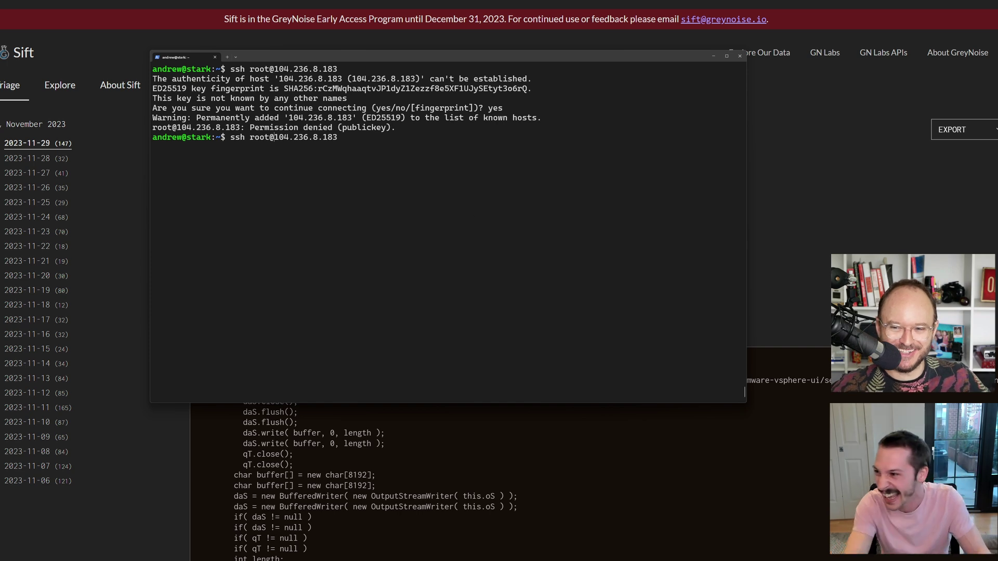
# Delete the login prefix from the recalled ssh command.
pyautogui.press('BackSpace')
pyautogui.press('BackSpace')
pyautogui.press('BackSpace')
pyautogui.press('BackSpace')
pyautogui.press('BackSpace')
pyautogui.press('BackSpace')
pyautogui.press('BackSpace')
pyautogui.press('BackSpace')
pyautogui.press('BackSpace')
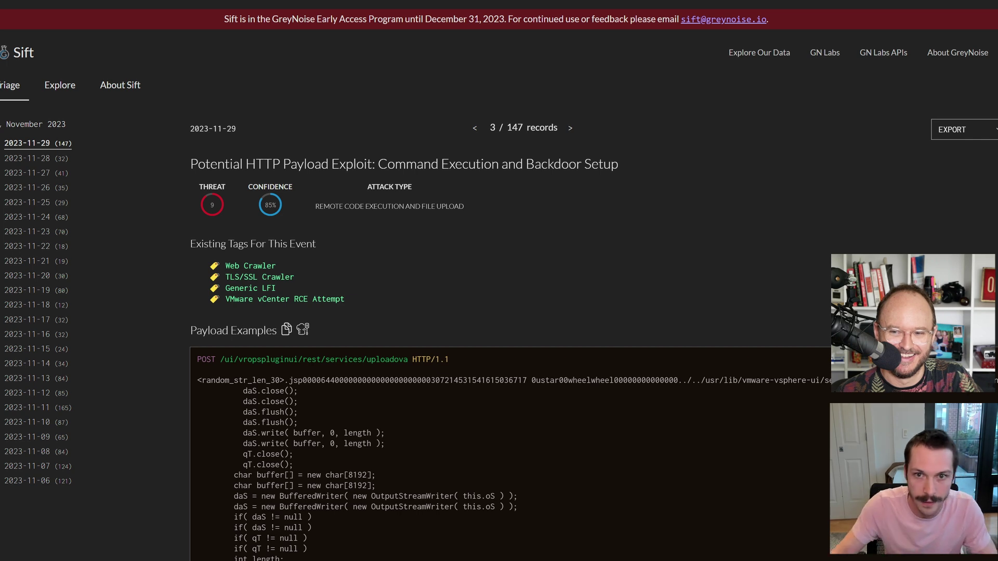
# Log in as root to 104.236.8.183 over ssh, accepting the host key and entering the key passphrase.
pyautogui.moveTo(0, 125); pyautogui.dragTo(344, 85)
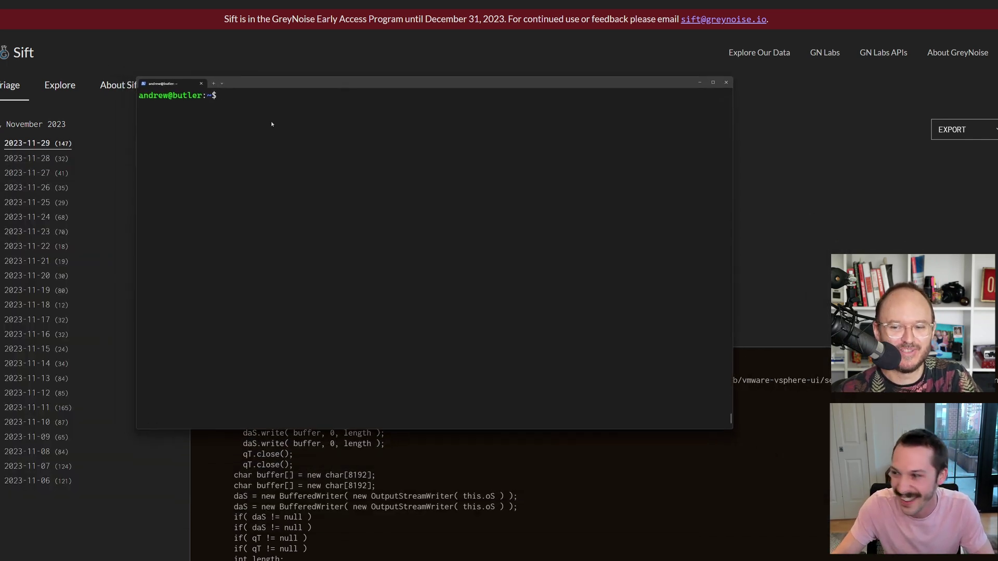
pyautogui.write('ssh root@')
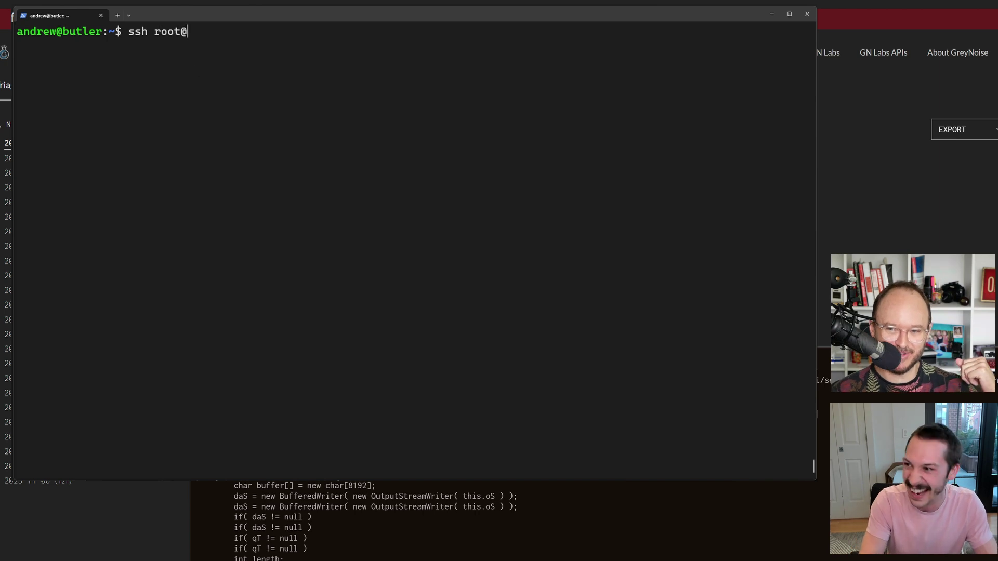
pyautogui.write('104.236.8.183')
pyautogui.press('Return')
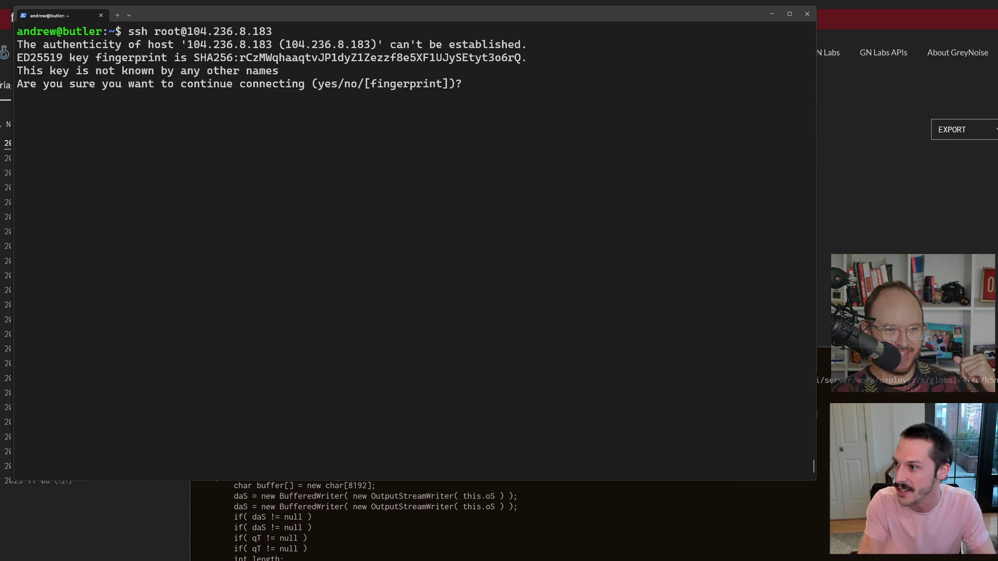
pyautogui.write('yes')
pyautogui.press('Return')
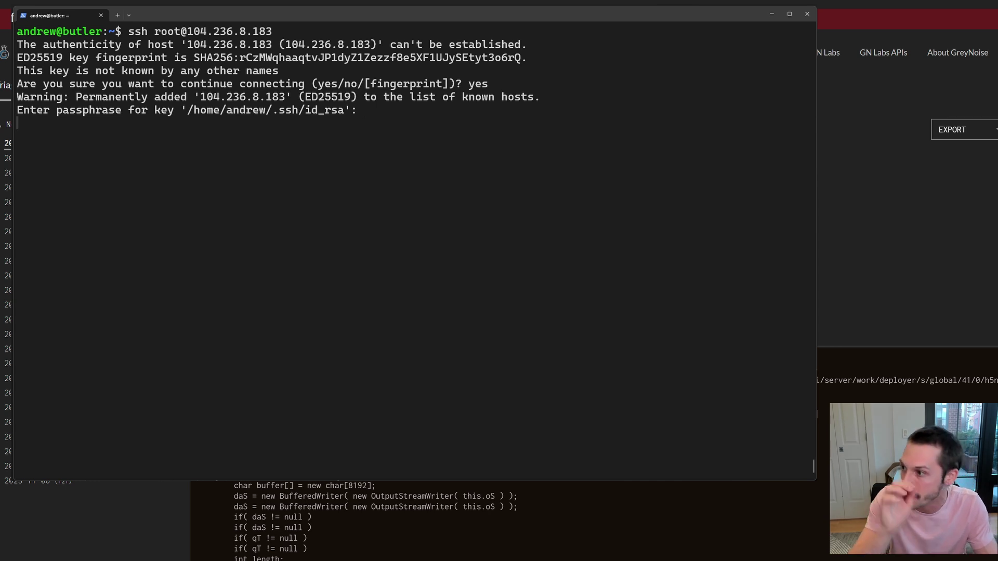
pyautogui.press('Return')
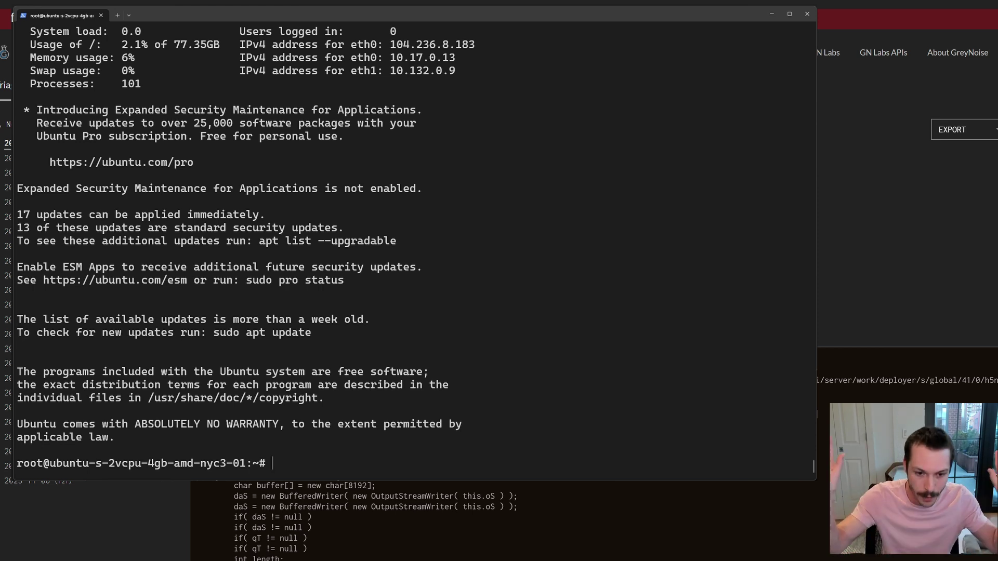
# Run uptime on the server after fixing a typo; it has been up 1:06.
pyautogui.write('uptyi')
pyautogui.press('BackSpace')
pyautogui.press('BackSpace')
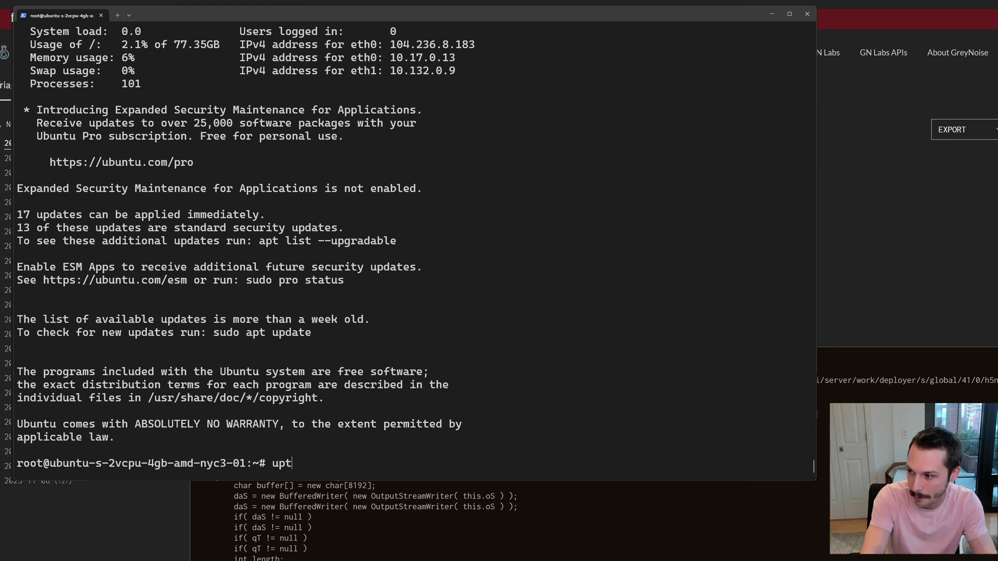
pyautogui.write('ime')
pyautogui.press('Return')
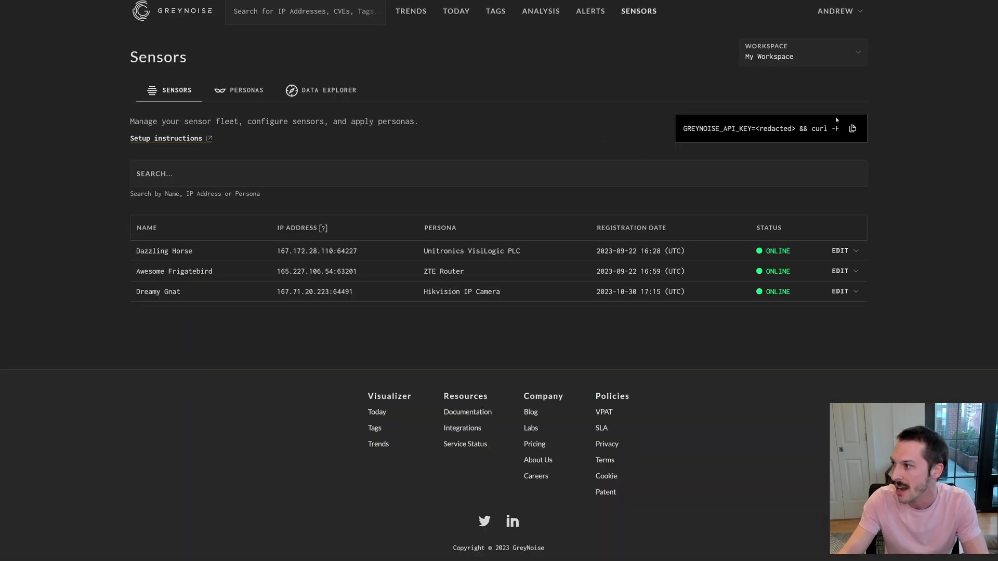
# Copy the GREYNOISE_API_KEY sensor install curl command and return to the server's terminal.
pyautogui.click(810, 127)
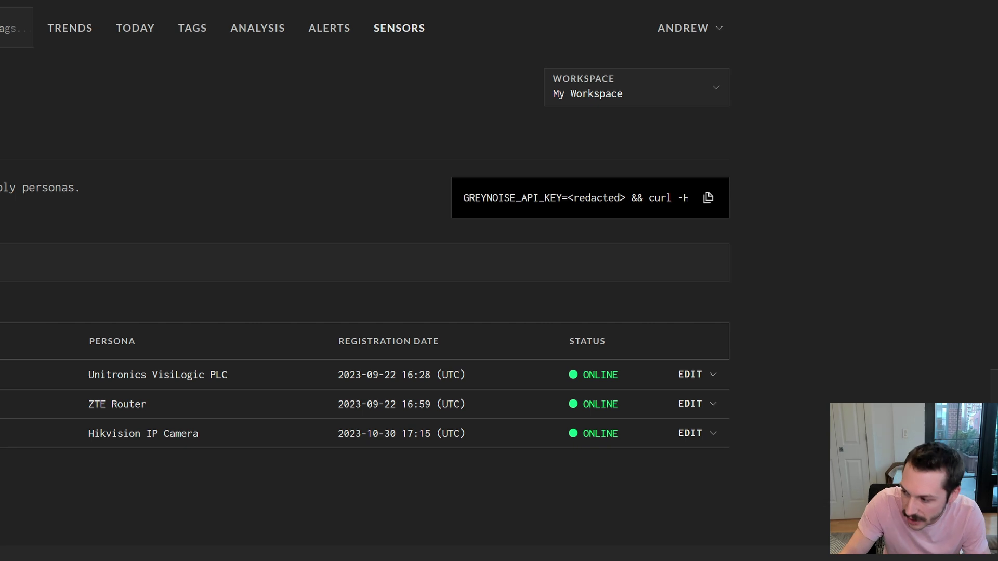
pyautogui.click(532, 555)
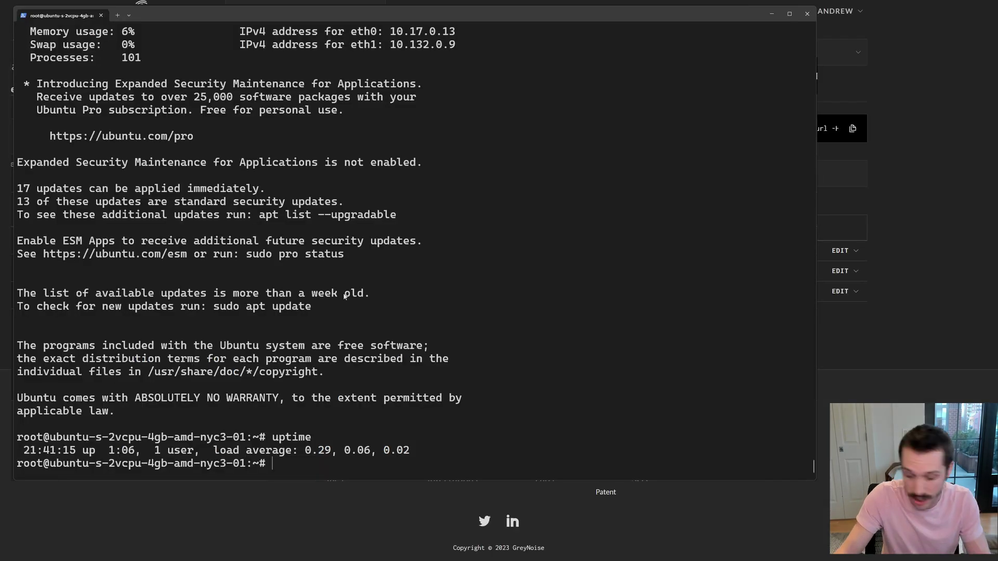
# Run the pasted GreyNoise sensor install command on a cleared screen and select the new SSH port 62263.
pyautogui.hotkey('ctrl', 'l')
pyautogui.hotkey('ctrl', 'v')
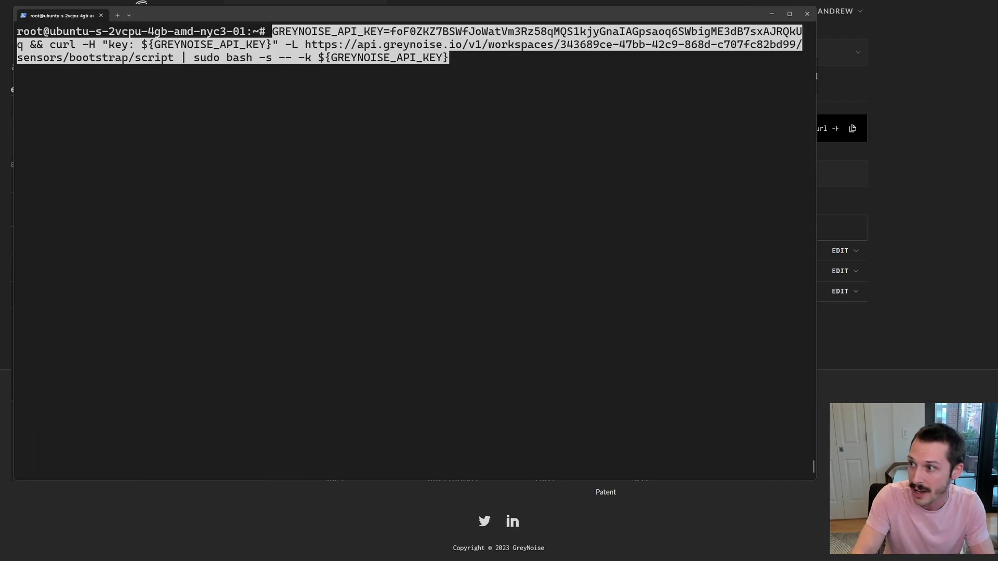
pyautogui.press('Return')
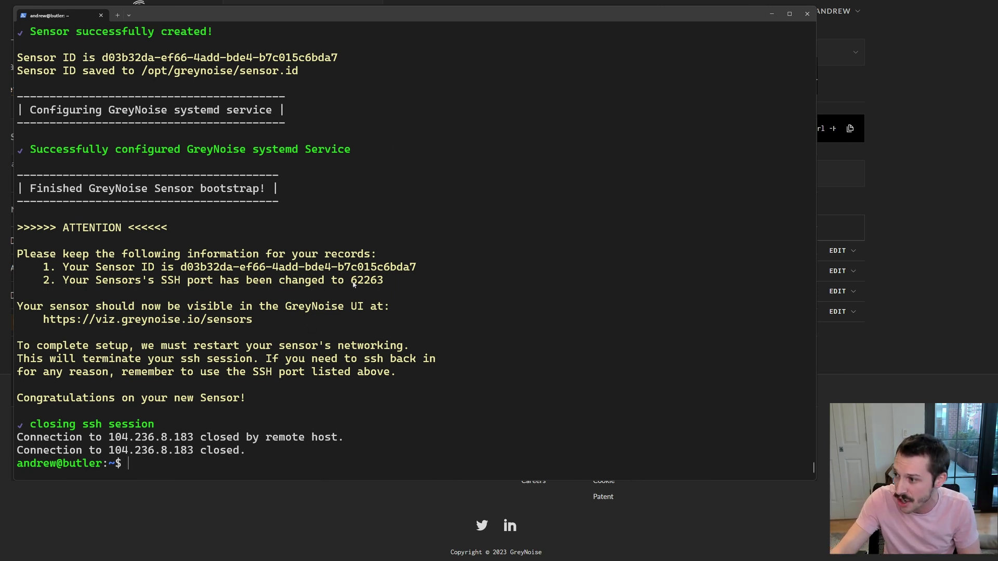
pyautogui.moveTo(353, 284); pyautogui.dragTo(383, 287)
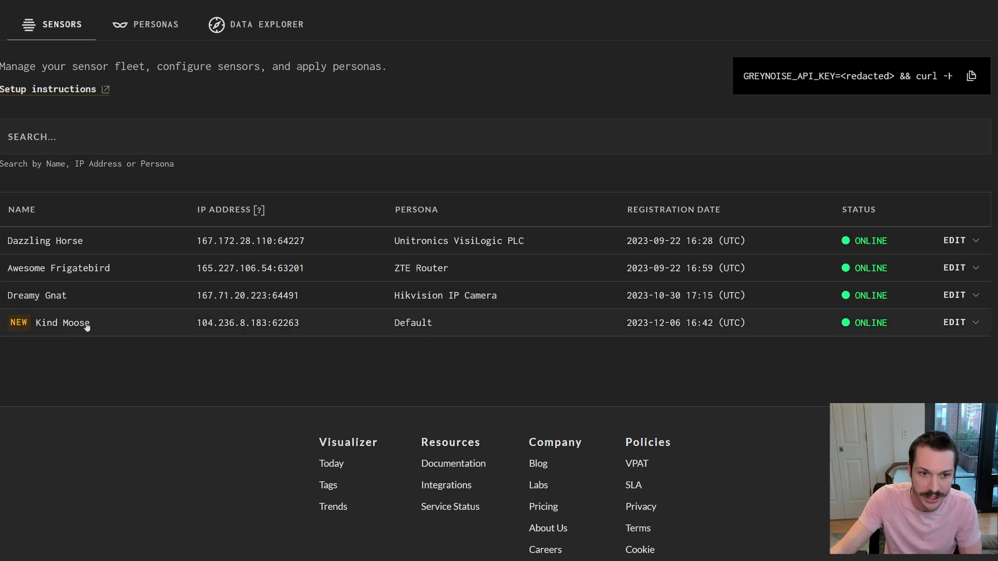
# Expand and collapse the Kind Moose sensor's settings, then bring the local terminal back over the page.
pyautogui.click(372, 328)
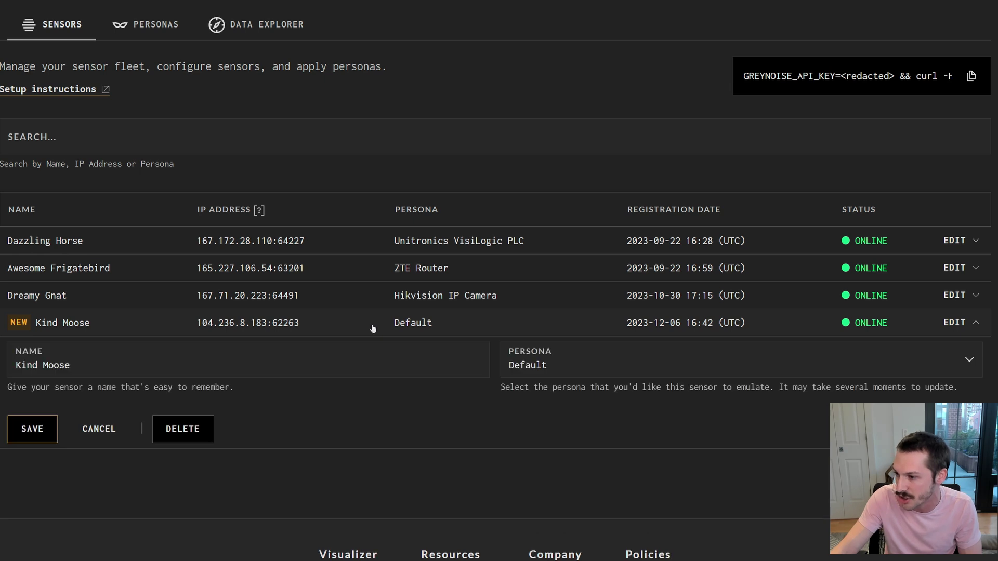
pyautogui.click(372, 327)
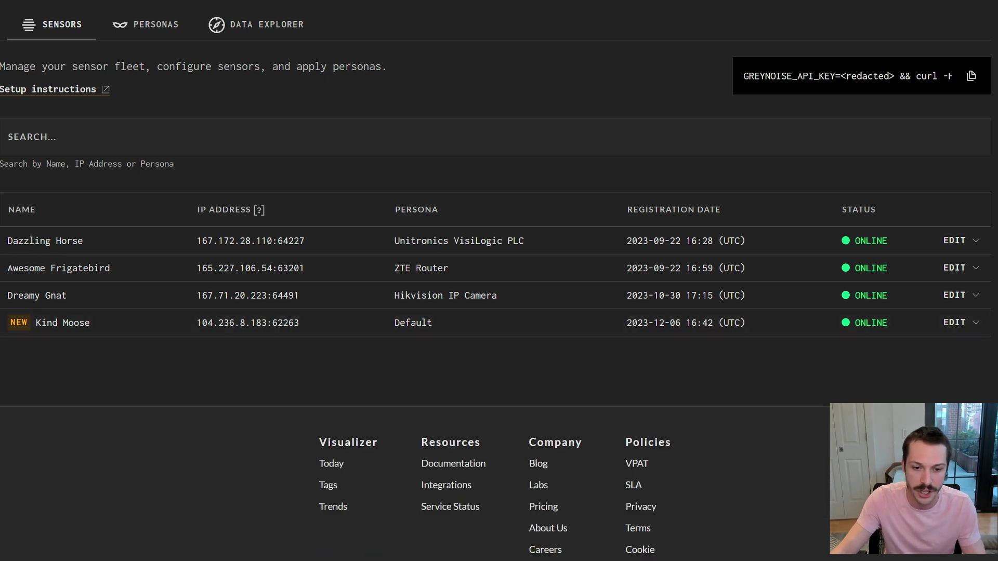
pyautogui.moveTo(0, 3); pyautogui.dragTo(278, 15)
# Fast-scan 104.236.8.183 with nmap -Pn -F after one retry; only 53/tcp is open.
pyautogui.write('nma')
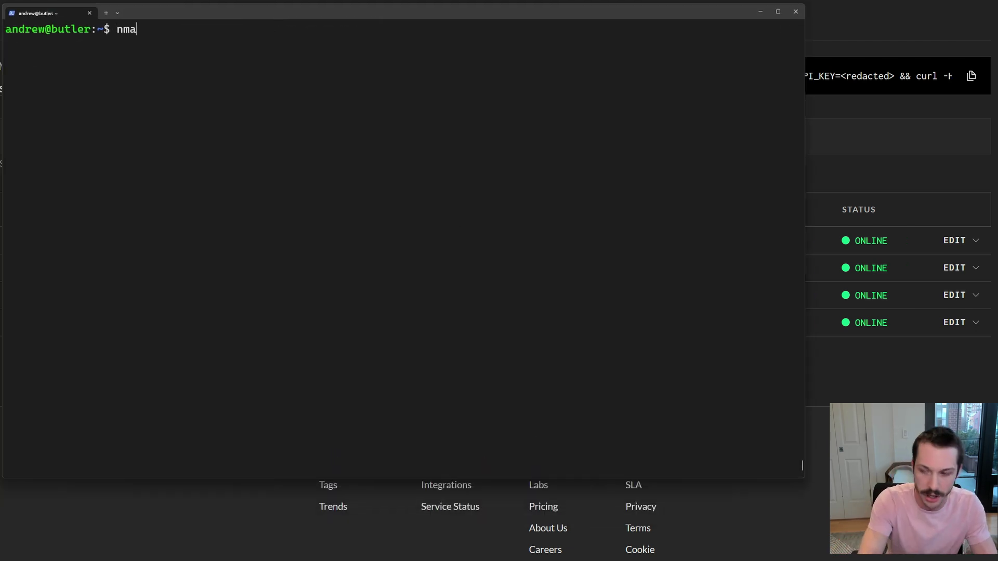
pyautogui.write('p -Pn -F')
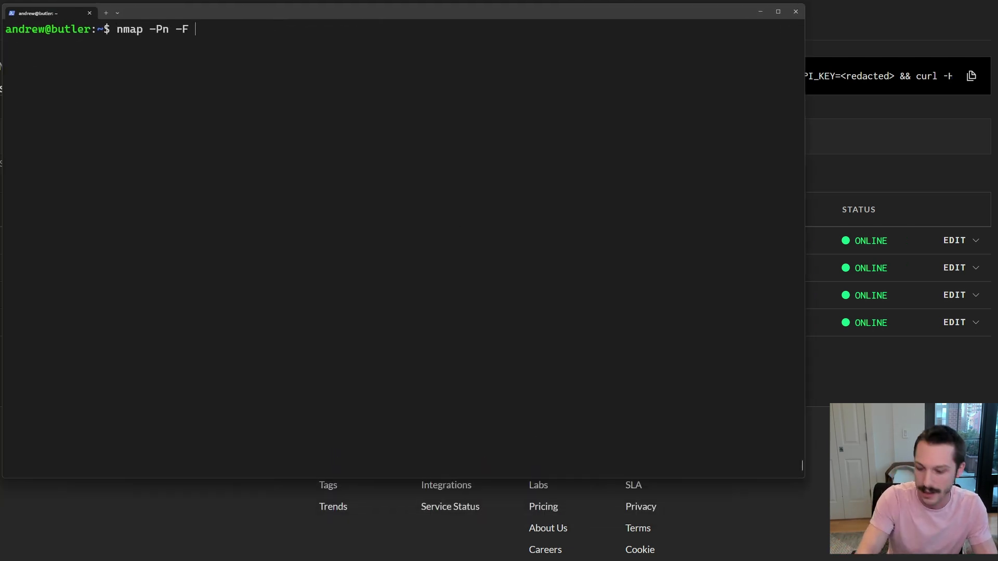
pyautogui.hotkey('ctrl', 'v')
pyautogui.press('Return')
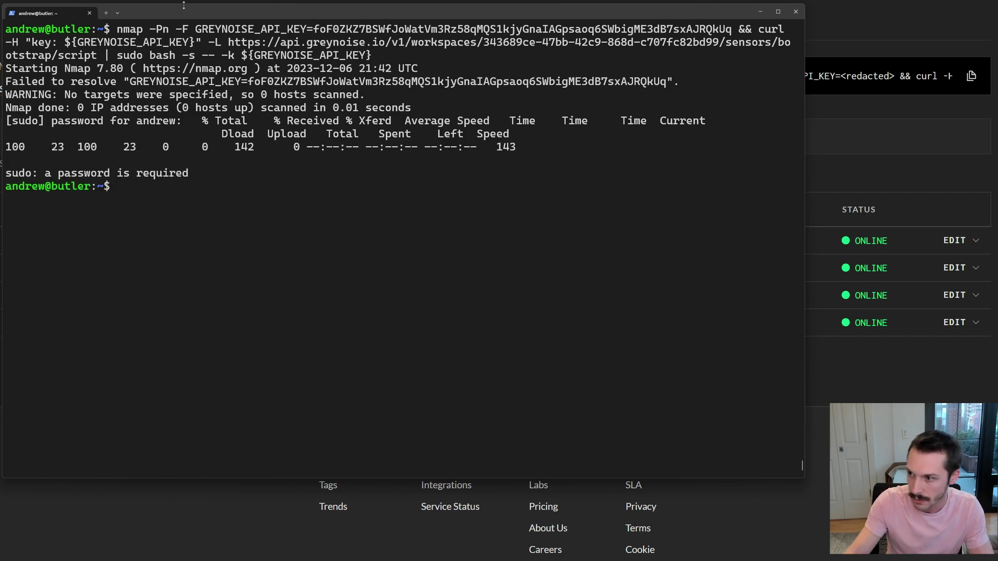
pyautogui.hotkey('ctrl', 'l')
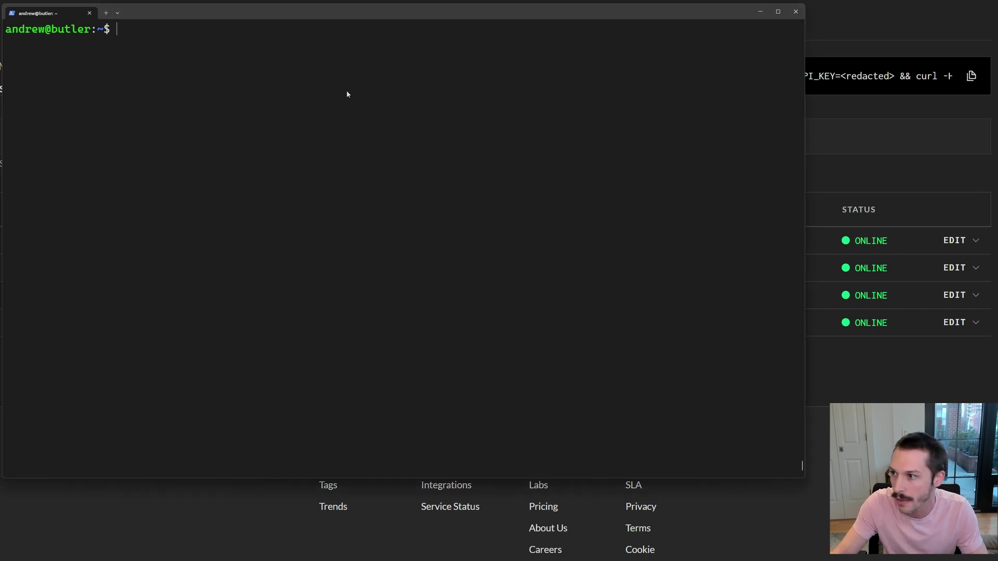
pyautogui.write('nmap -')
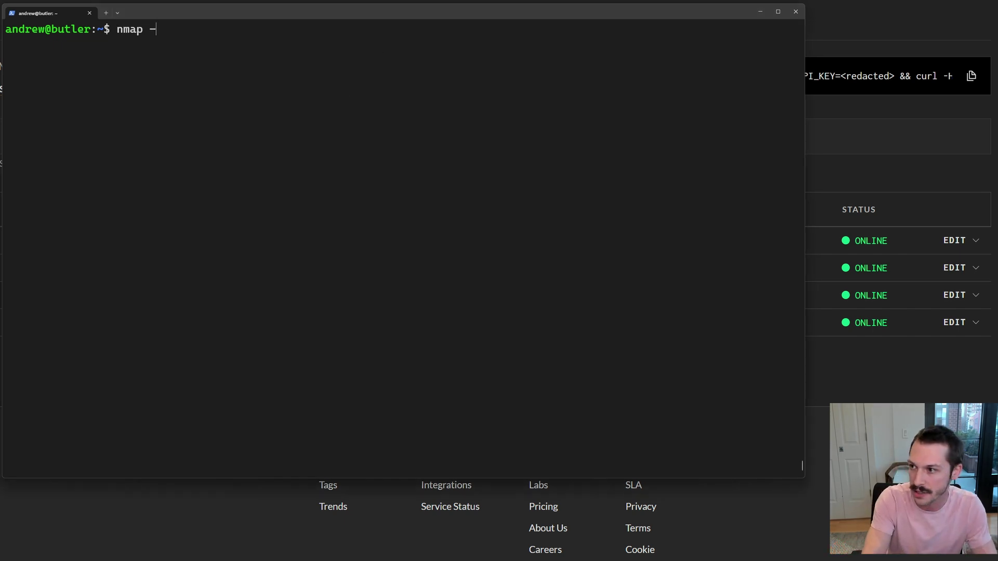
pyautogui.write('Pn -F')
pyautogui.hotkey('ctrl', 'v')
pyautogui.press('Return')
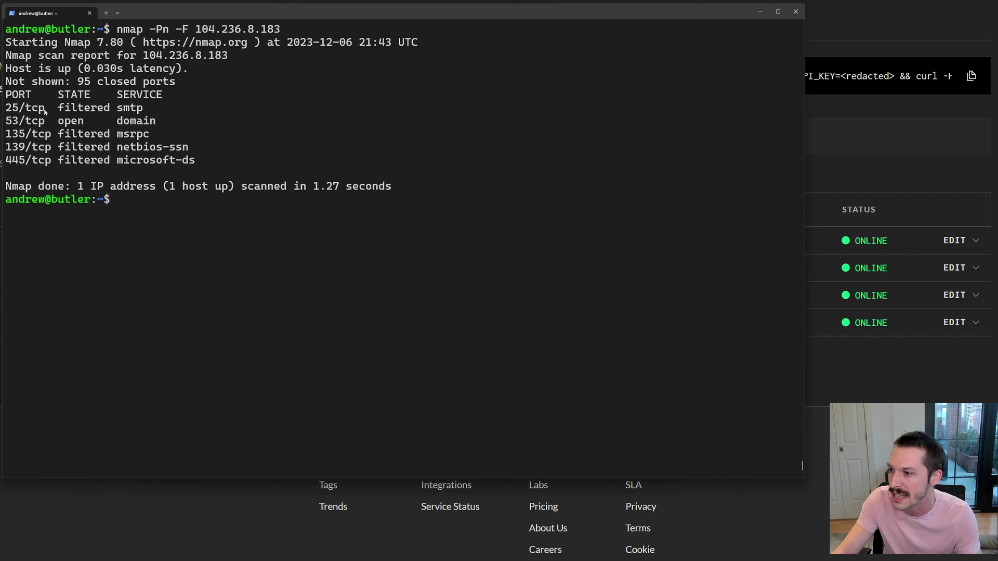
pyautogui.moveTo(40, 105); pyautogui.dragTo(91, 147)
pyautogui.click(108, 153)
pyautogui.moveTo(203, 12); pyautogui.dragTo(0, 11)
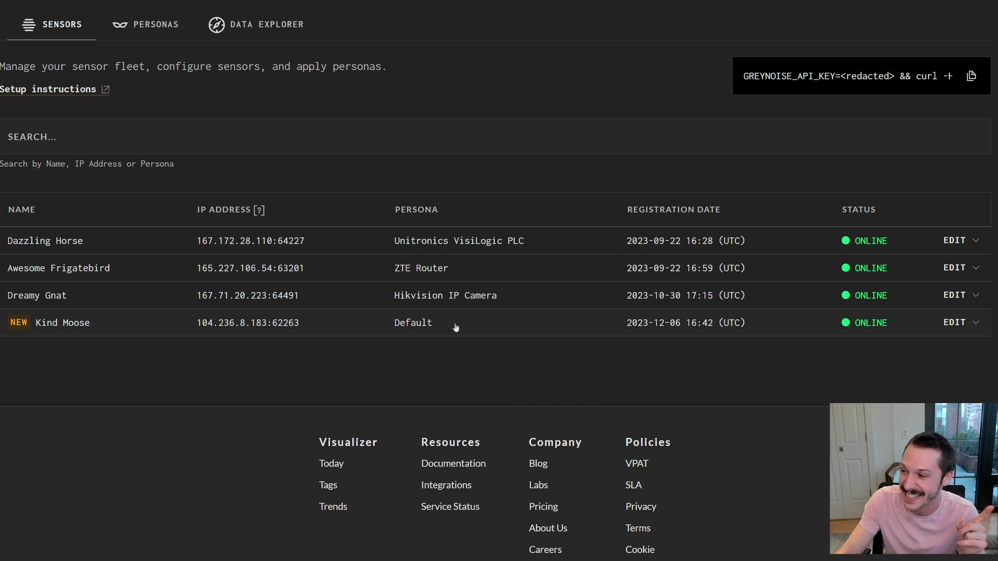
# Change Kind Moose's persona from Default to Hikvision IP Camera and save it.
pyautogui.click(456, 328)
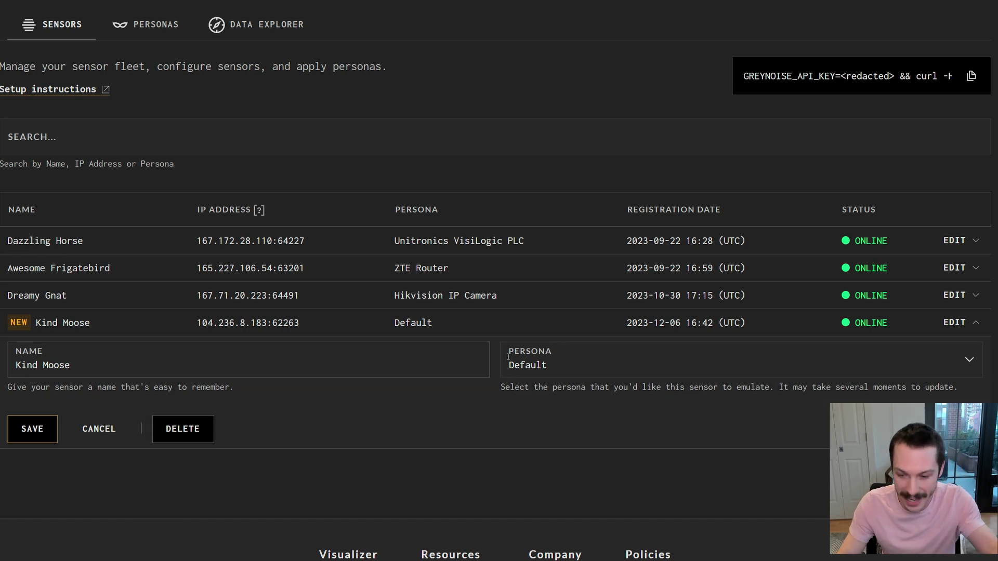
pyautogui.click(625, 354)
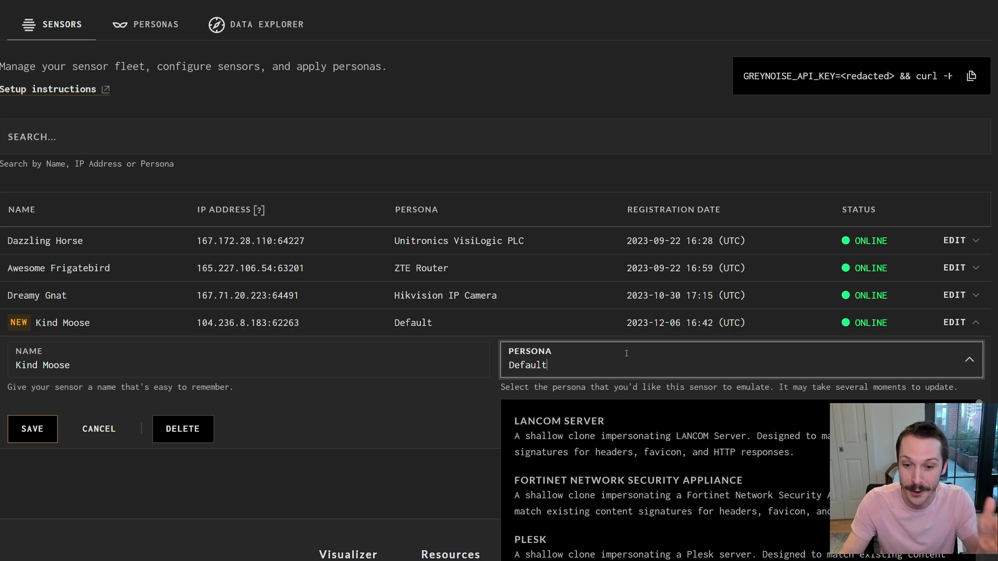
pyautogui.scroll(-3, 654, 461)
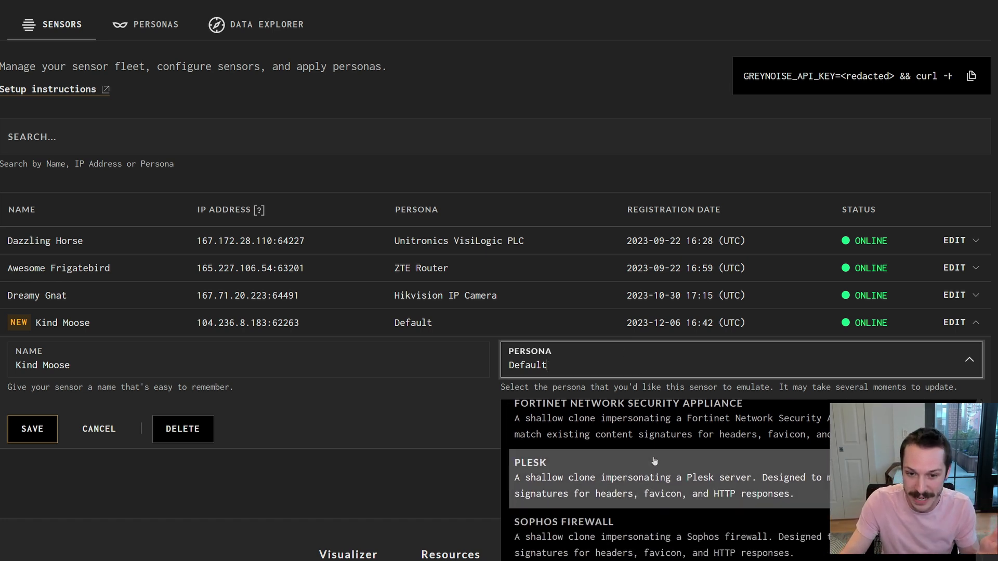
pyautogui.scroll(-7, 654, 461)
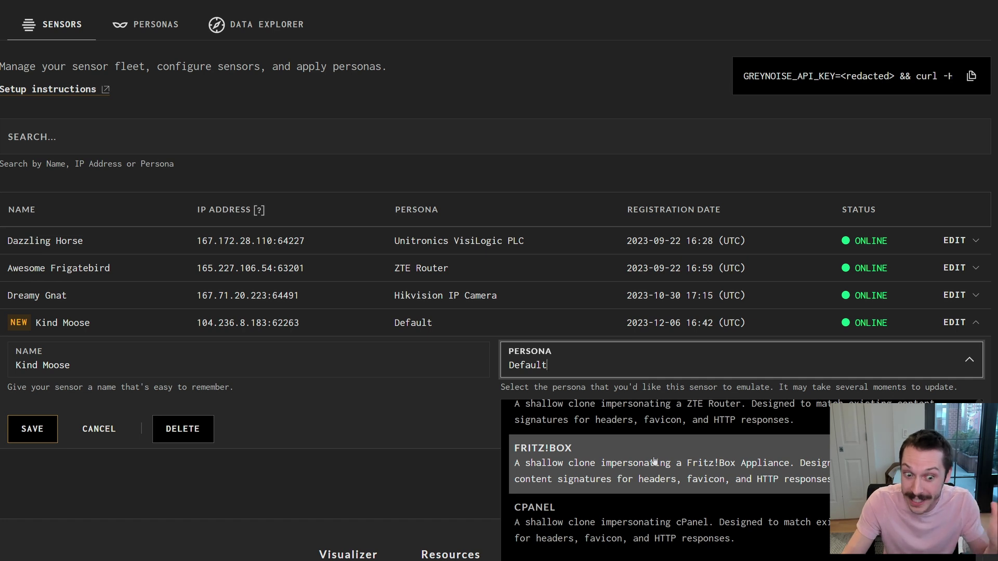
pyautogui.scroll(-1, 655, 461)
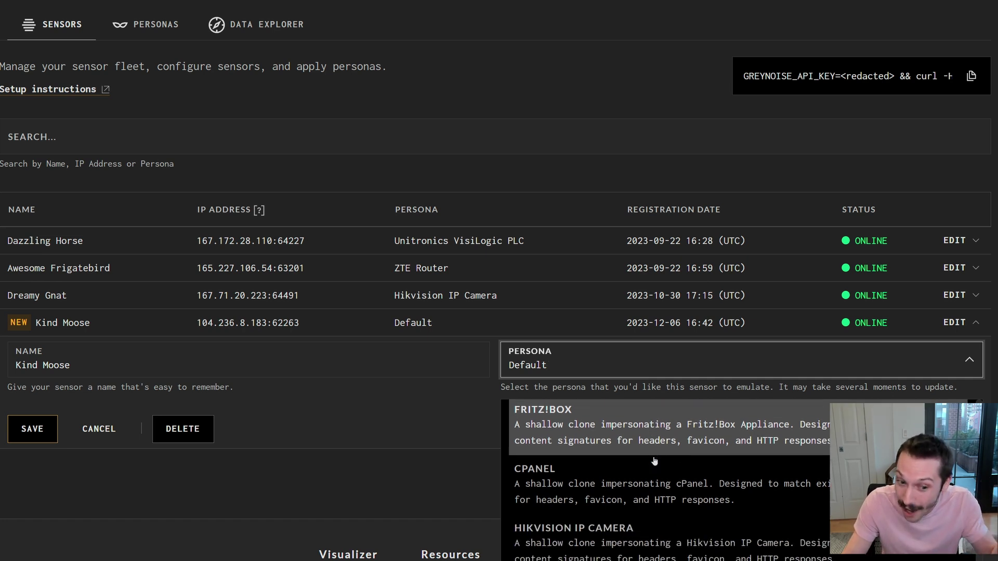
pyautogui.scroll(-2, 657, 462)
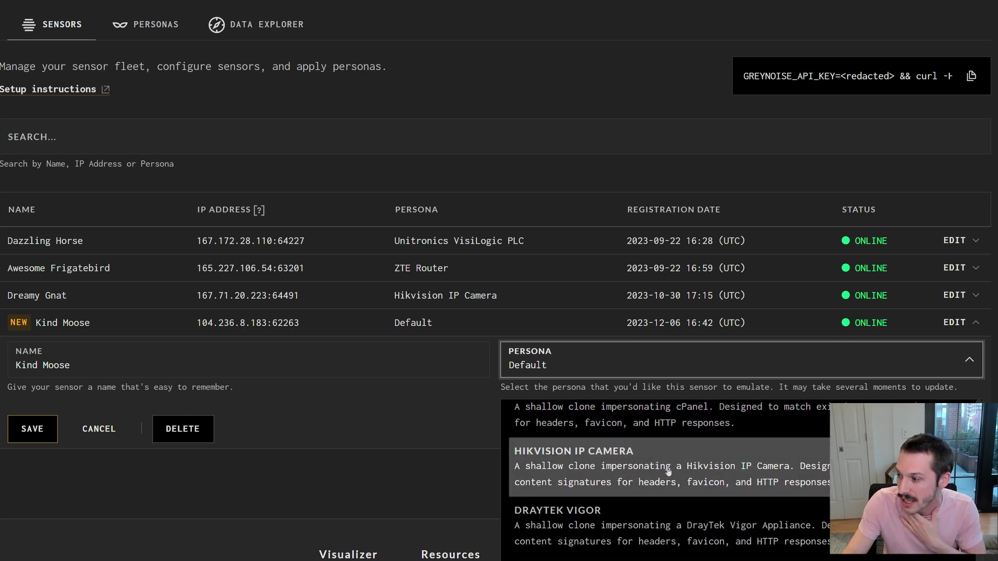
pyautogui.click(656, 472)
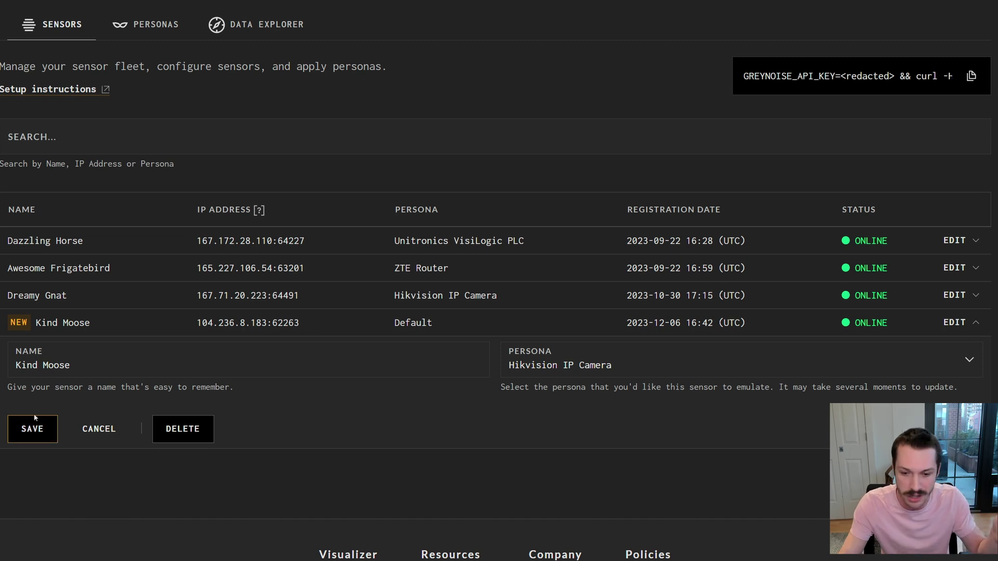
pyautogui.click(32, 430)
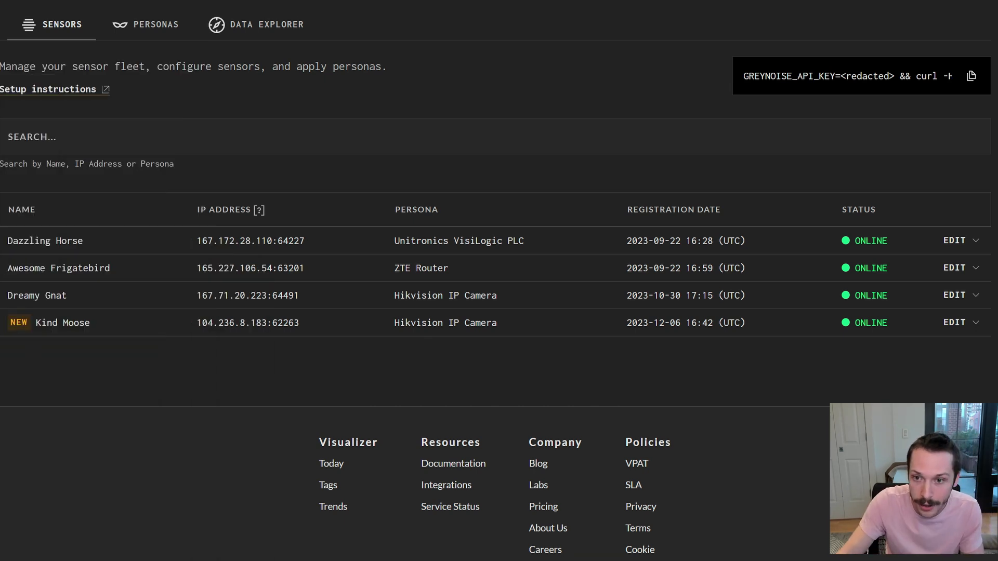
# Rerun the nmap scan with -sV, showing ssh, dnsmasq and nginx on ports 22, 53, 80, 81.
pyautogui.write('nmap -Pn -F 104.236.8.183')
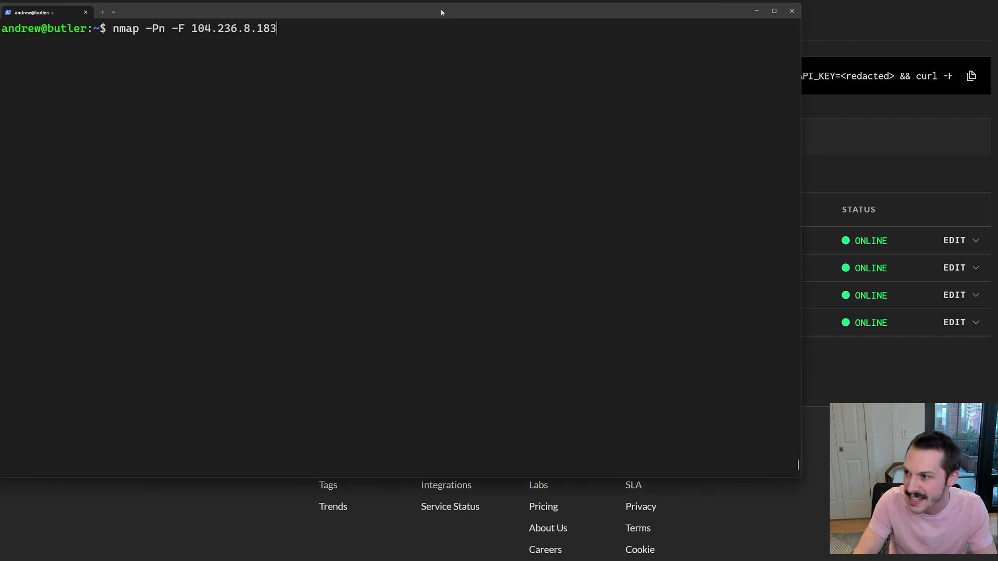
pyautogui.write('-sV')
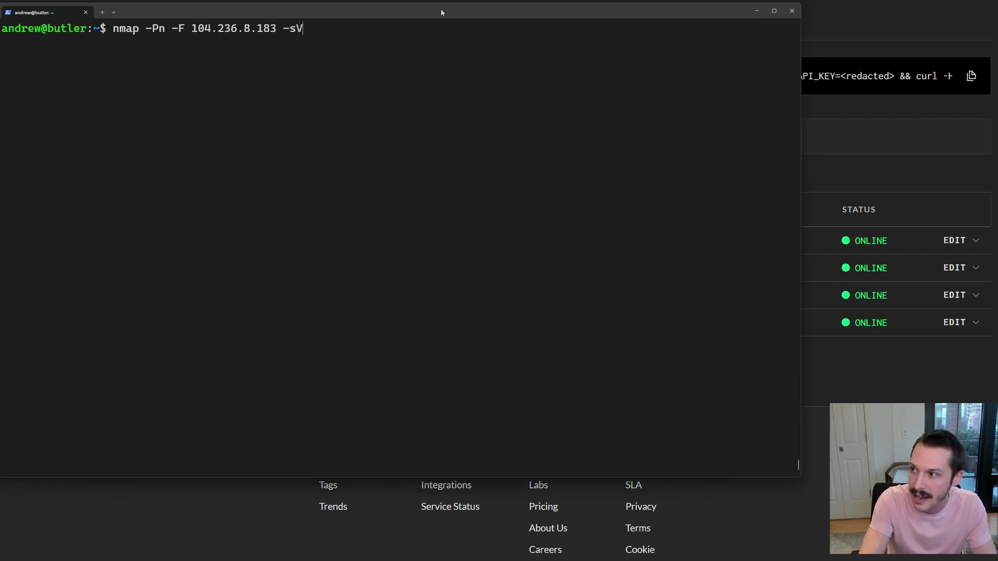
pyautogui.press('Return')
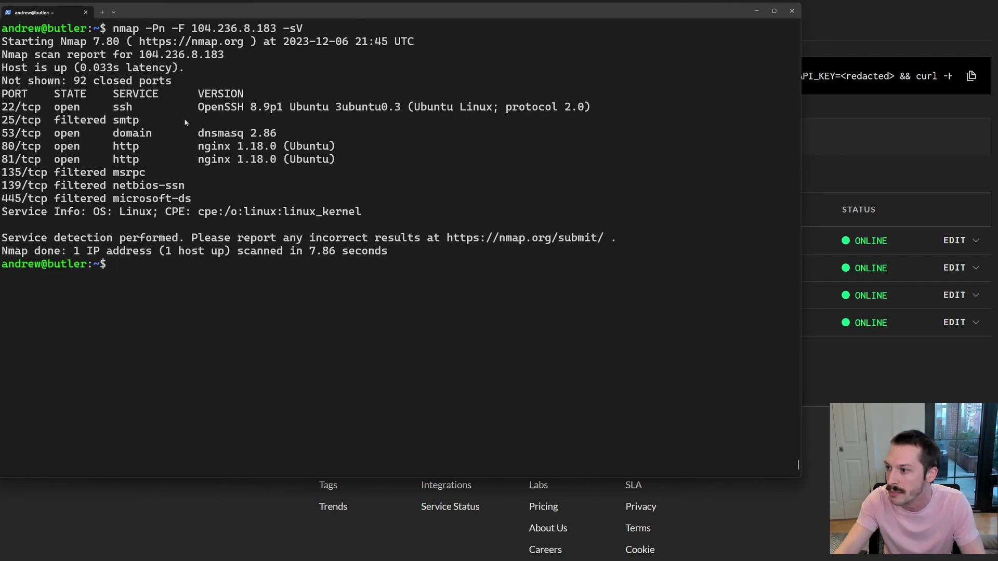
# Copy the IP 104.236.8.183 from the command and open a new browser tab.
pyautogui.doubleClick(201, 29)
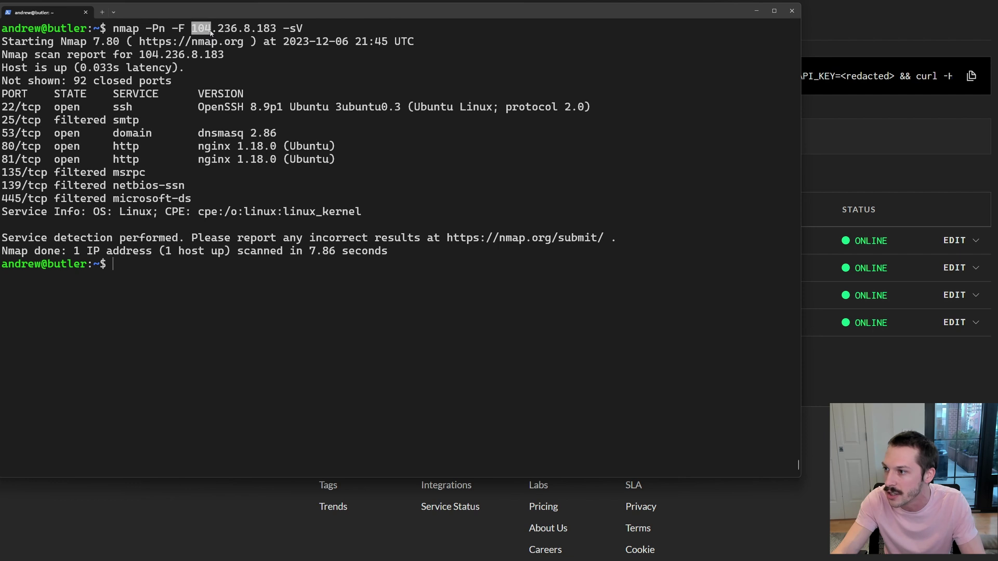
pyautogui.click(195, 30)
pyautogui.moveTo(192, 29); pyautogui.dragTo(275, 29)
pyautogui.hotkey('ctrl', 'c')
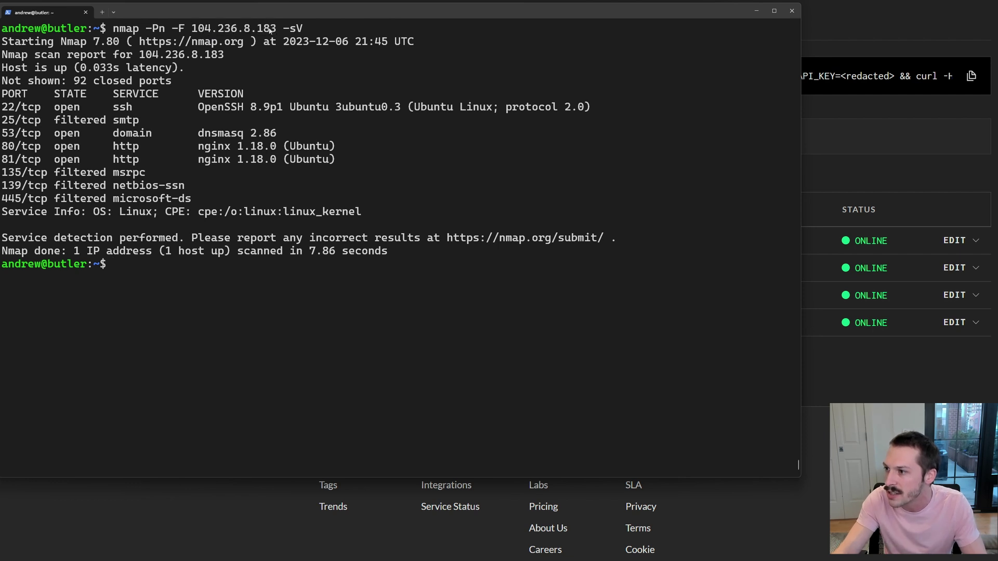
pyautogui.hotkey('alt', 'Tab')
pyautogui.hotkey('ctrl', 't')
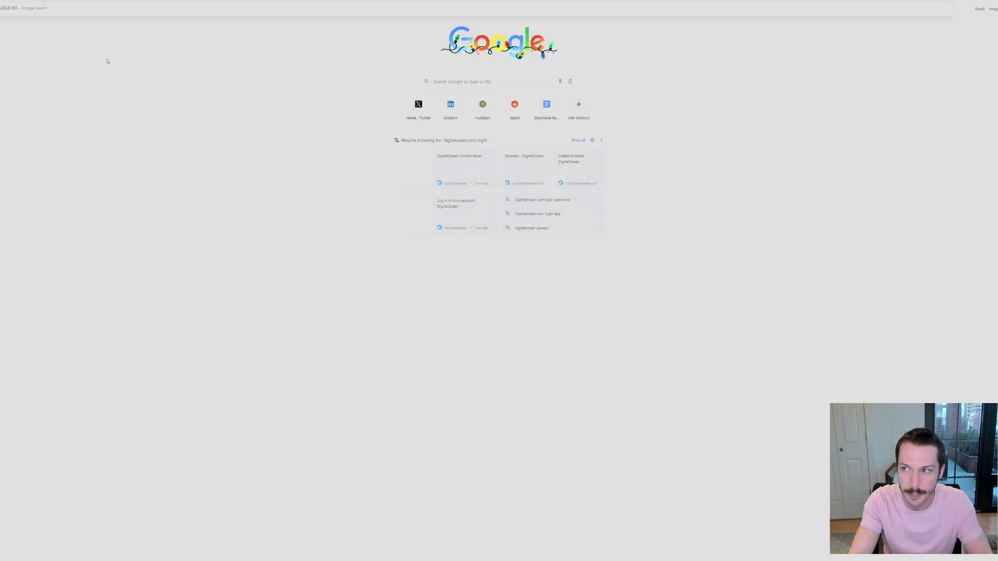
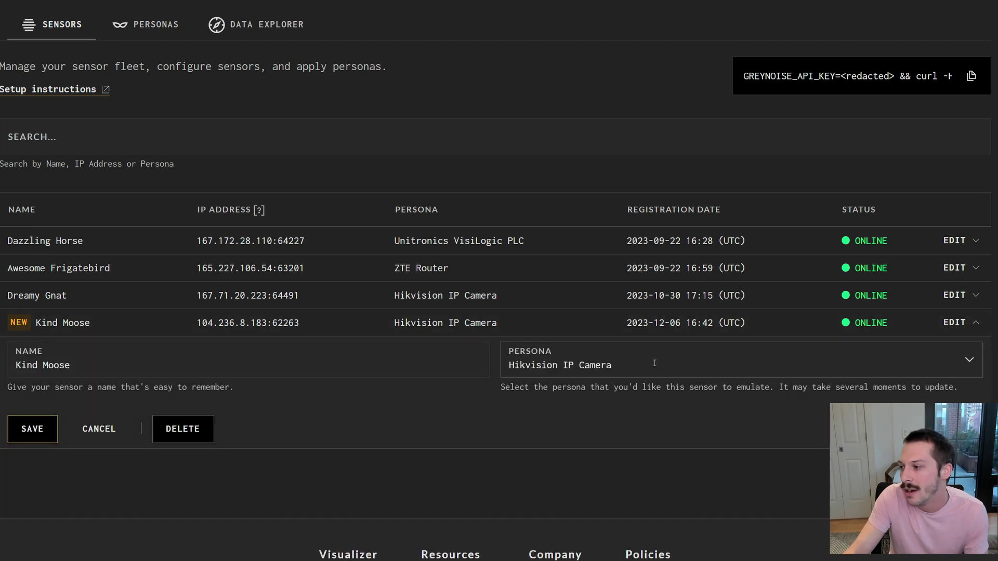
# Pick SonicWall Network Security Appliance from Kind Moose's persona list and save.
pyautogui.click(549, 343)
pyautogui.scroll(-5, 637, 444)
pyautogui.scroll(-8, 637, 444)
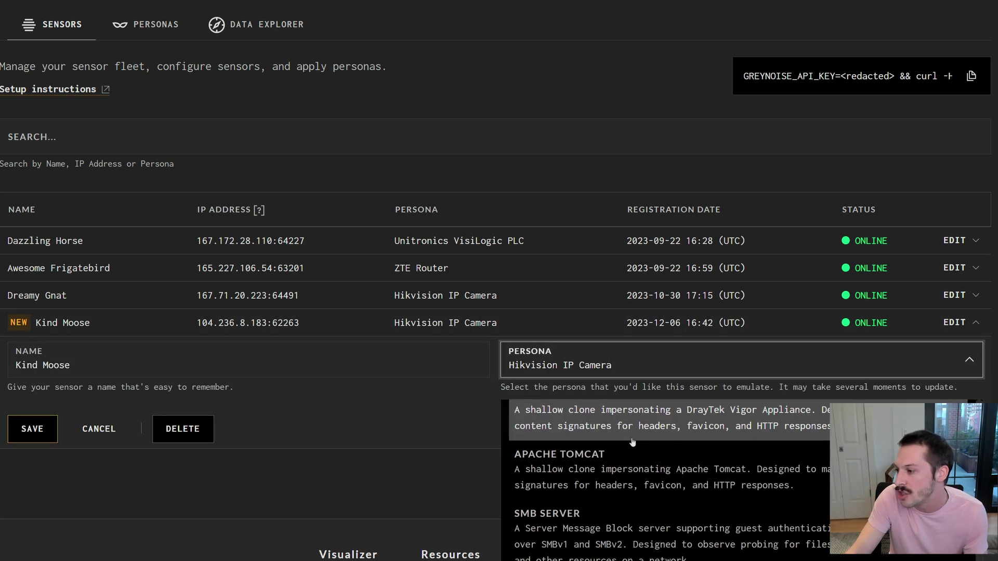
pyautogui.scroll(-1, 639, 479)
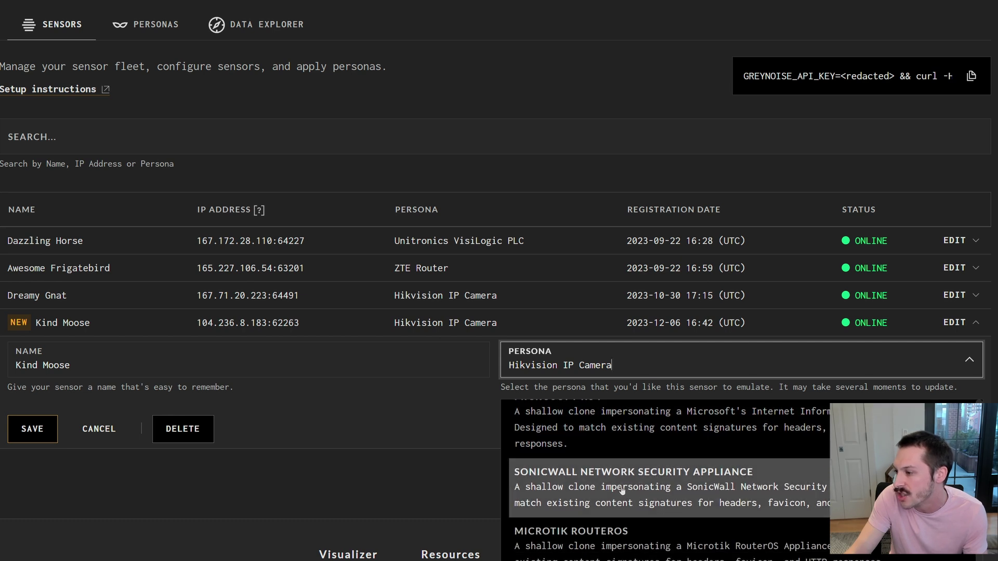
pyautogui.click(622, 490)
pyautogui.click(33, 431)
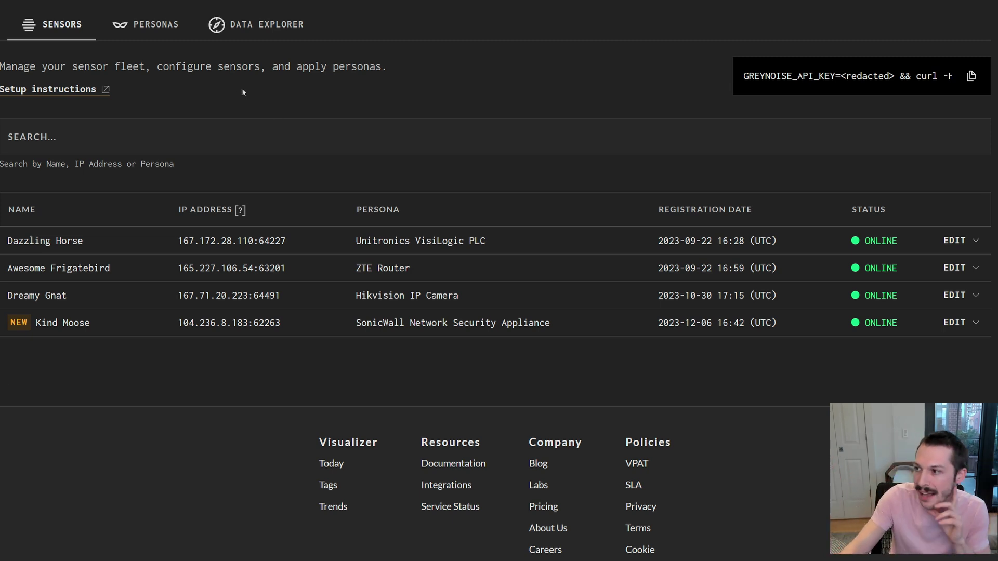
# Browse the Personas catalogue, then return to Data Explorer's Export PCAP page with earlier exports.
pyautogui.click(265, 25)
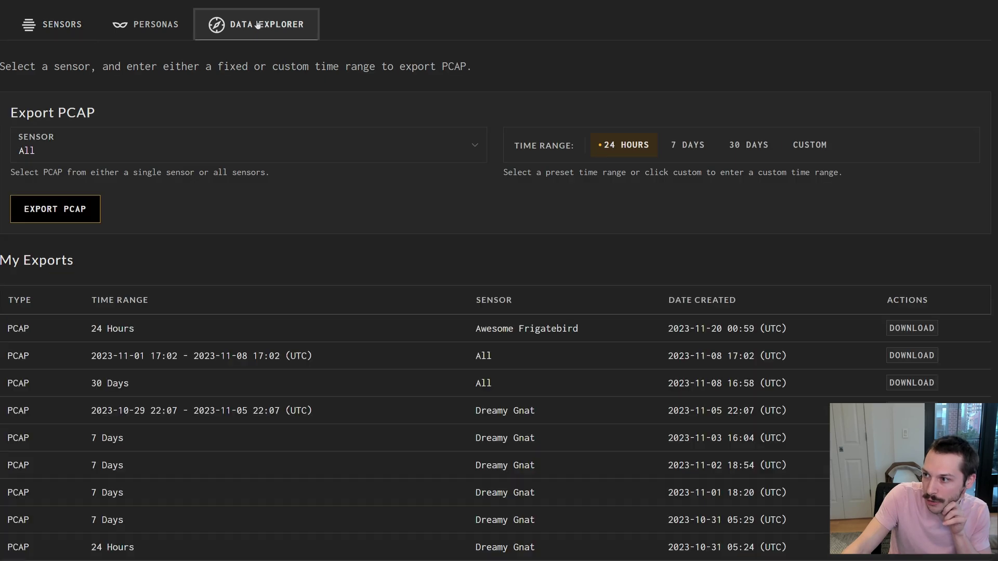
pyautogui.click(179, 33)
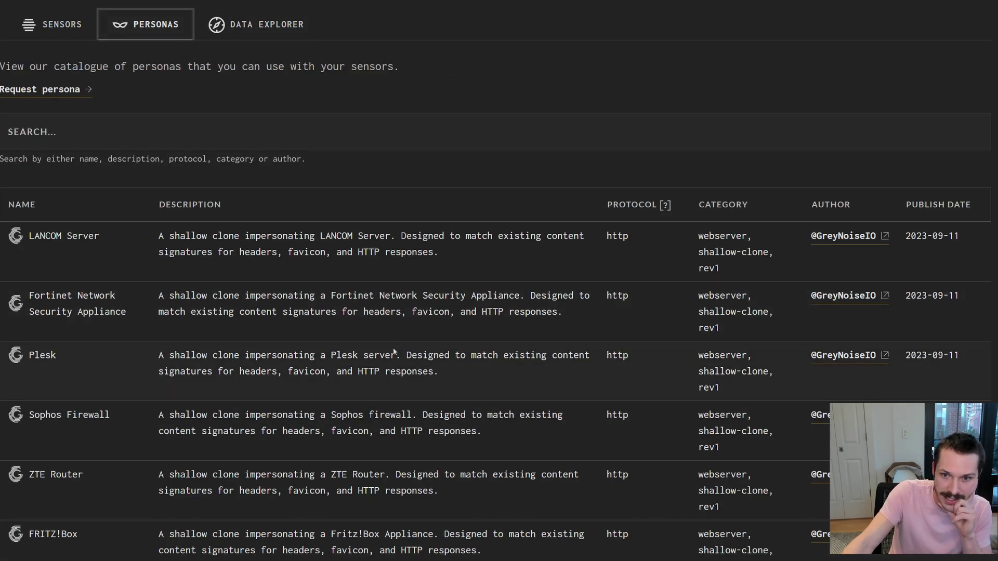
pyautogui.scroll(-8, 394, 348)
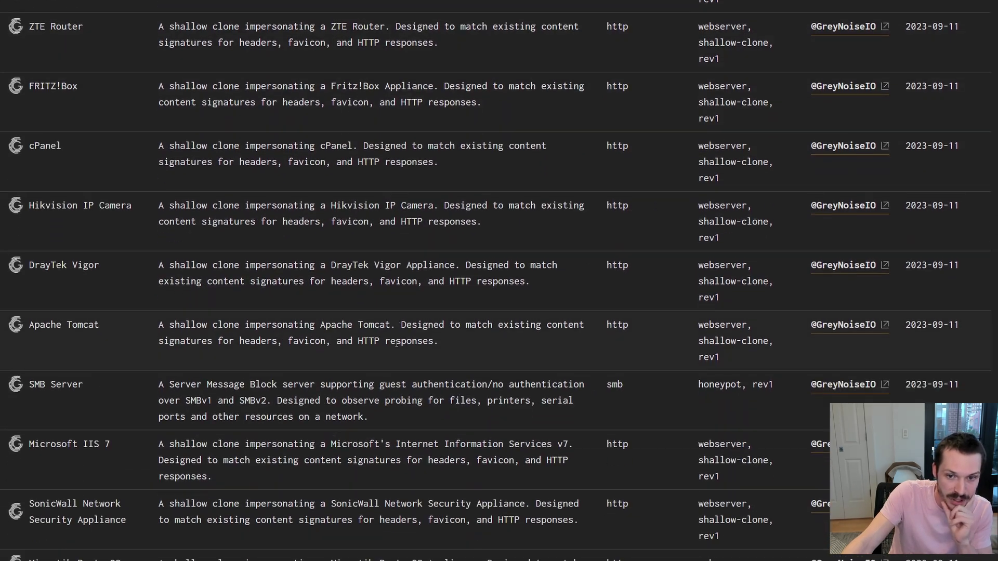
pyautogui.scroll(-3, 396, 344)
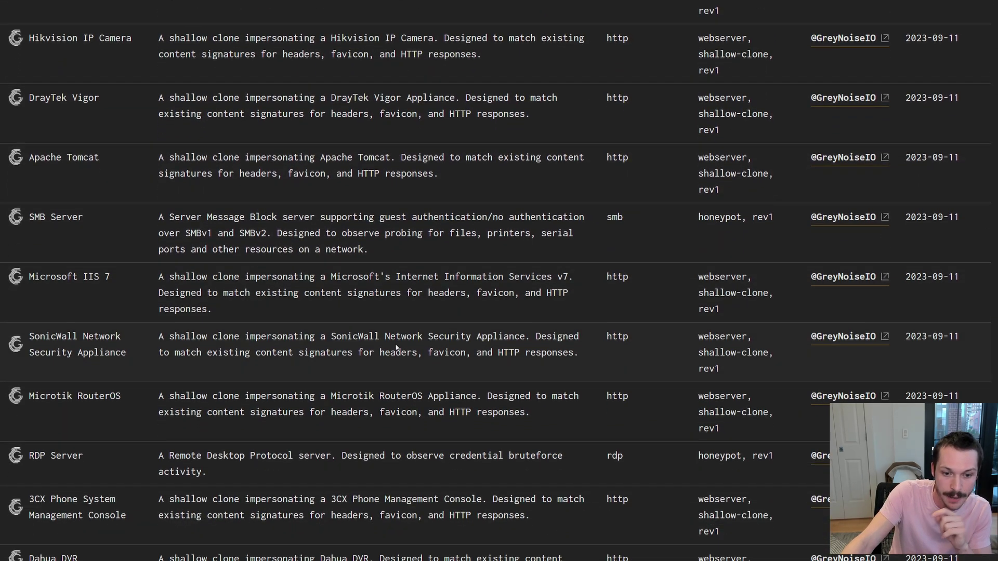
pyautogui.scroll(12, 397, 347)
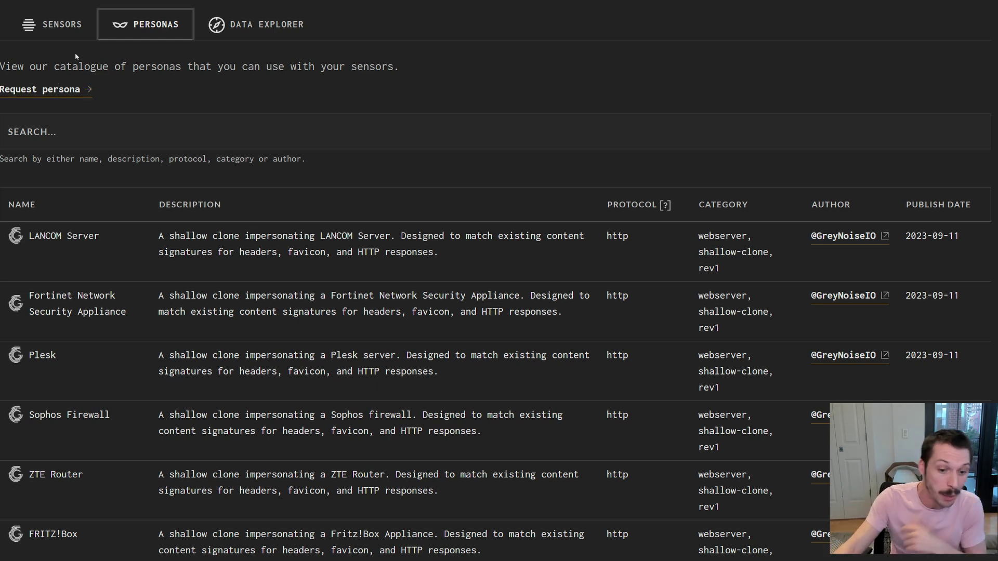
pyautogui.click(273, 26)
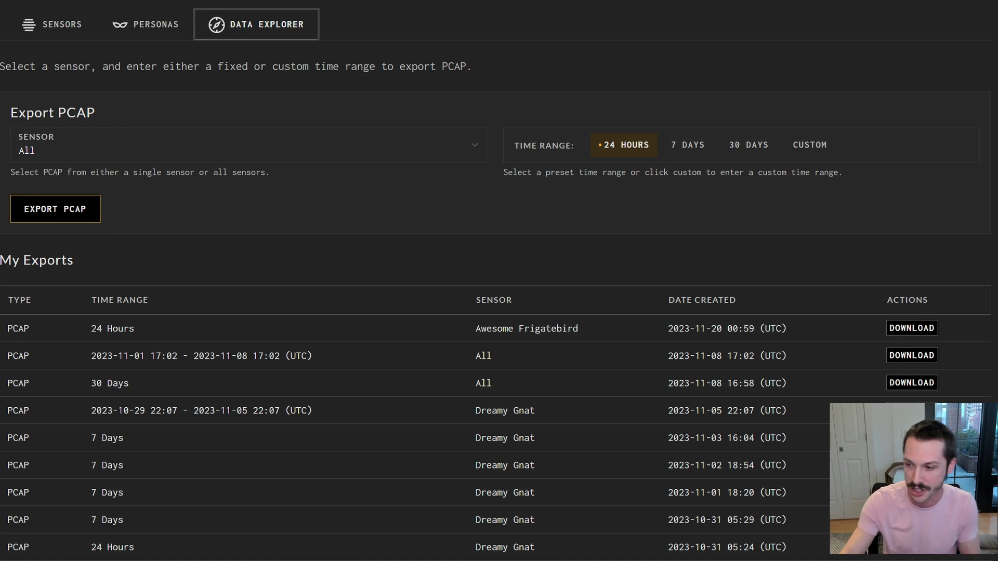
# Export a 24 Hours PCAP from the Dreamy Gnat sensor and download it.
pyautogui.click(279, 152)
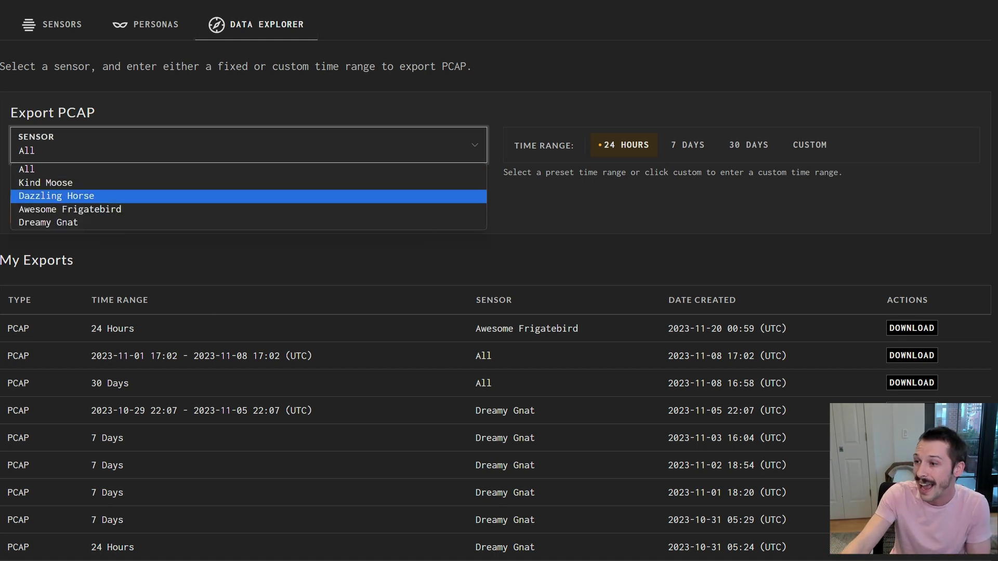
pyautogui.click(103, 221)
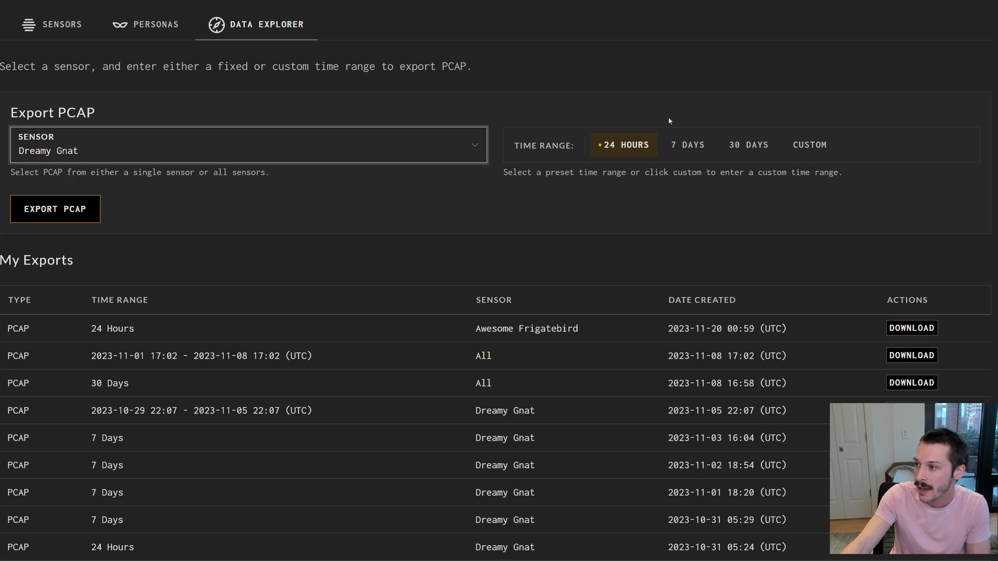
pyautogui.click(689, 148)
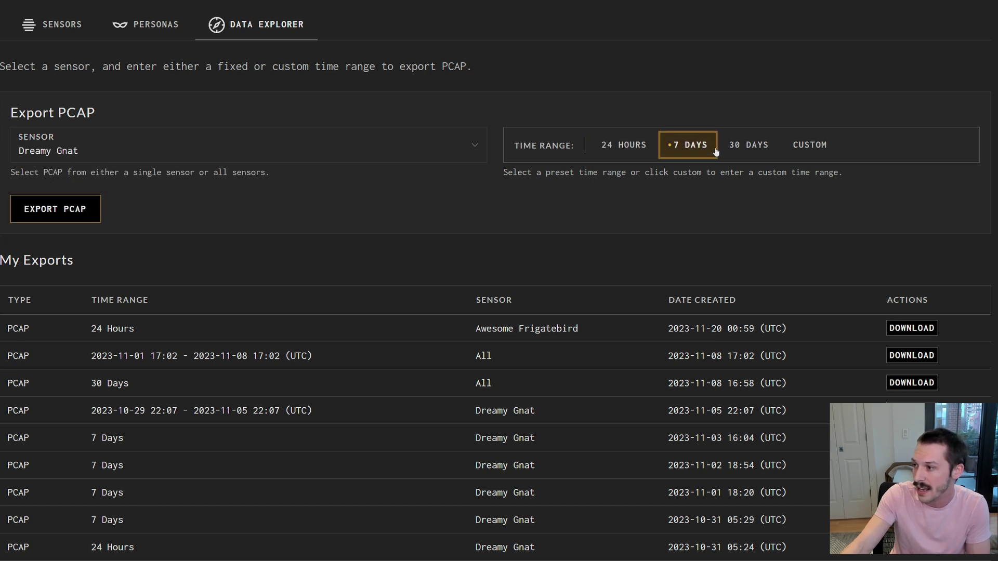
pyautogui.click(626, 151)
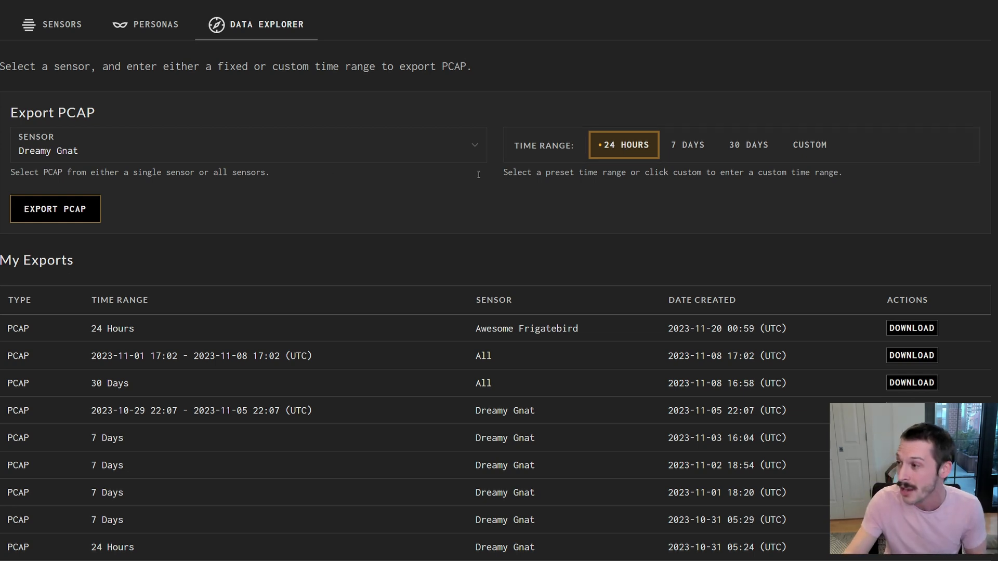
pyautogui.click(55, 210)
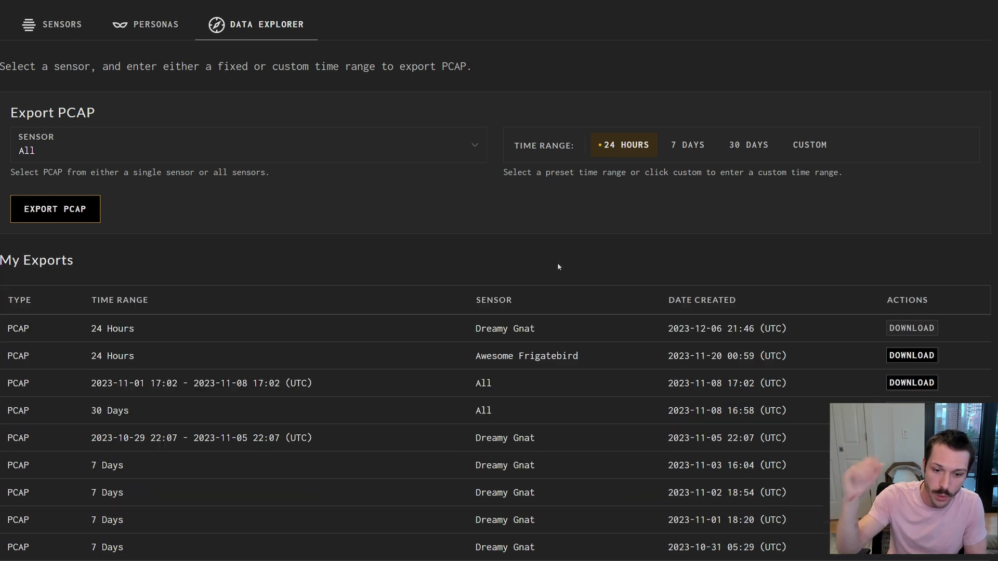
pyautogui.click(931, 328)
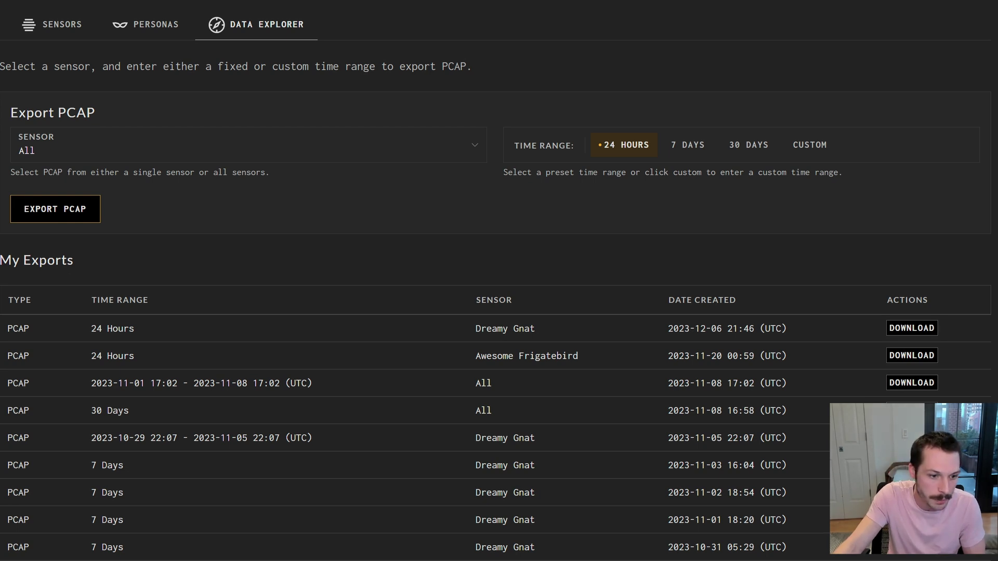
# Drill into the export's tenant, Dreamy Gnat and Hikvision folders to the 27,797 KB capture file.
pyautogui.moveTo(0, 1); pyautogui.dragTo(179, 2)
pyautogui.doubleClick(128, 62)
pyautogui.doubleClick(129, 61)
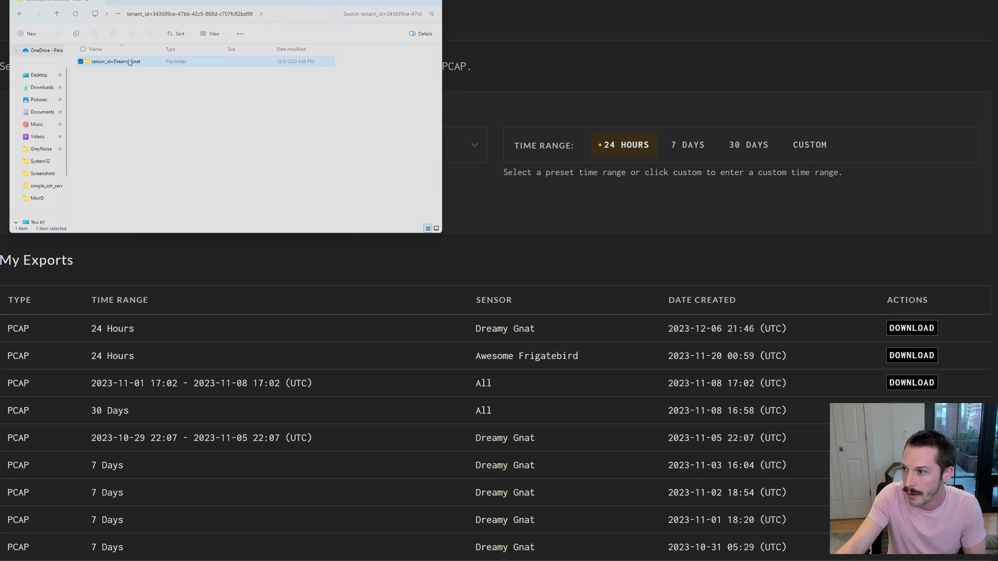
pyautogui.doubleClick(132, 64)
pyautogui.doubleClick(135, 63)
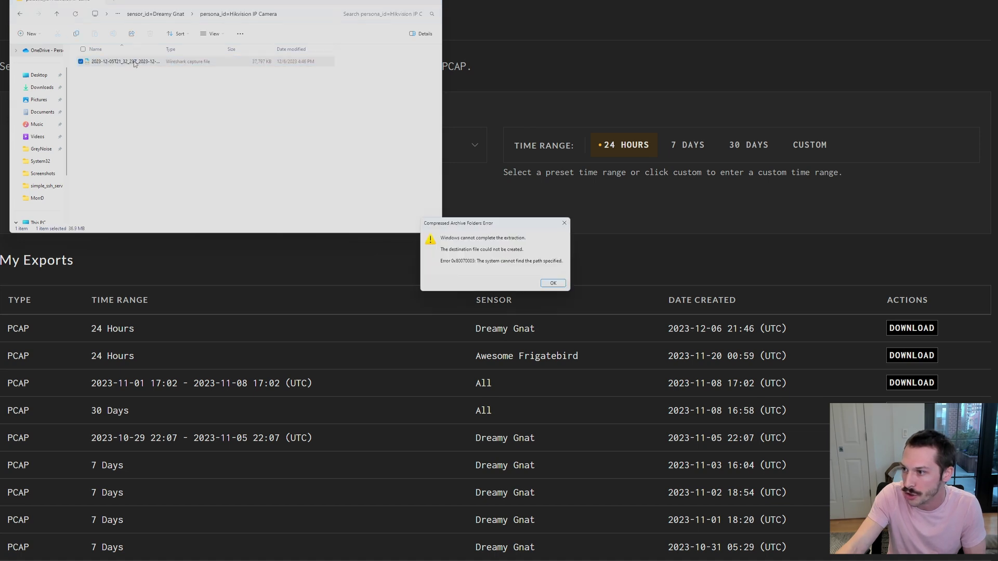
pyautogui.click(551, 283)
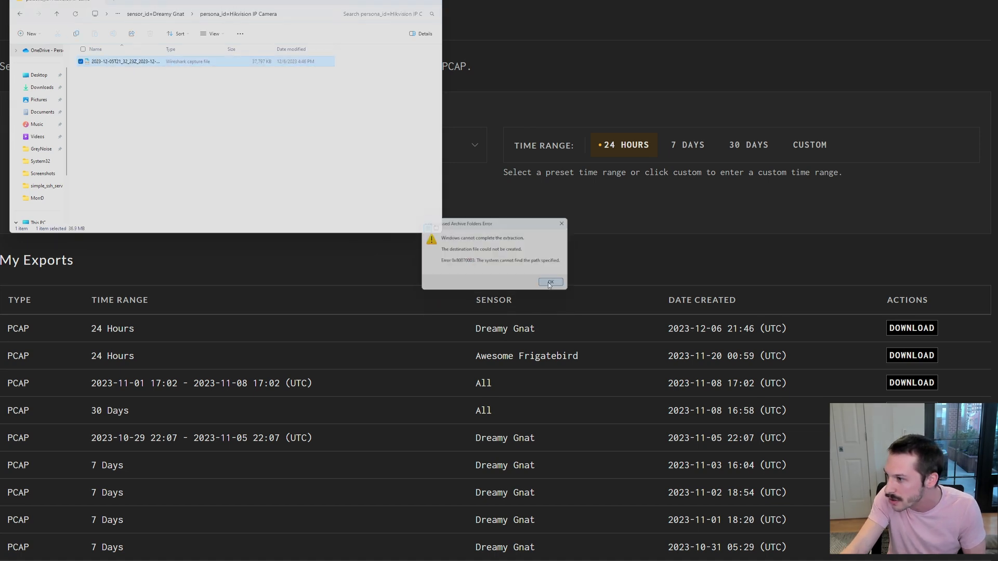
pyautogui.rightClick(143, 64)
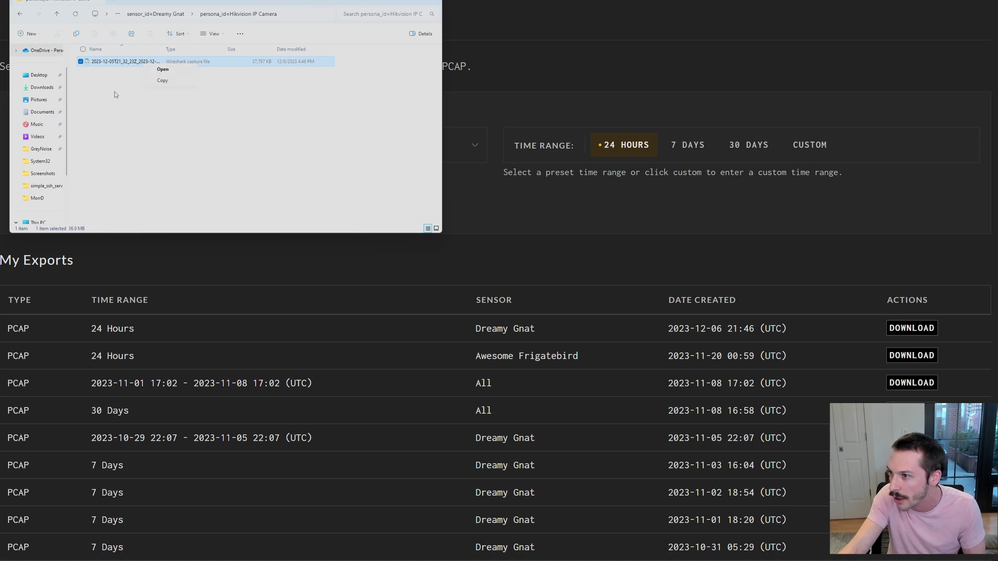
# Scroll through the Dreamy Gnat capture's packets in Wireshark, close it, and return to Sensors.
pyautogui.moveTo(151, 3); pyautogui.dragTo(0, 25)
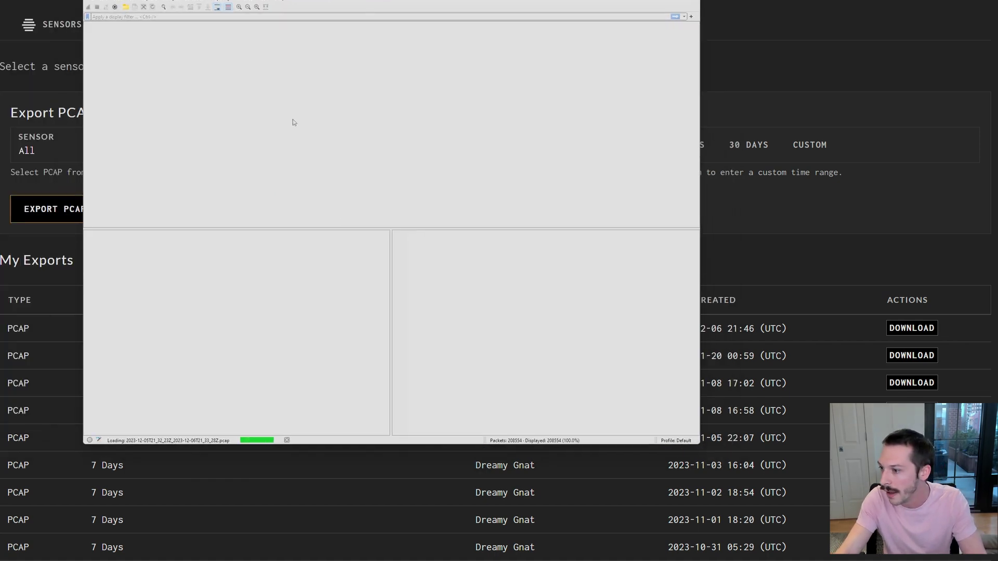
pyautogui.scroll(-10, 327, 146)
pyautogui.scroll(-7, 330, 144)
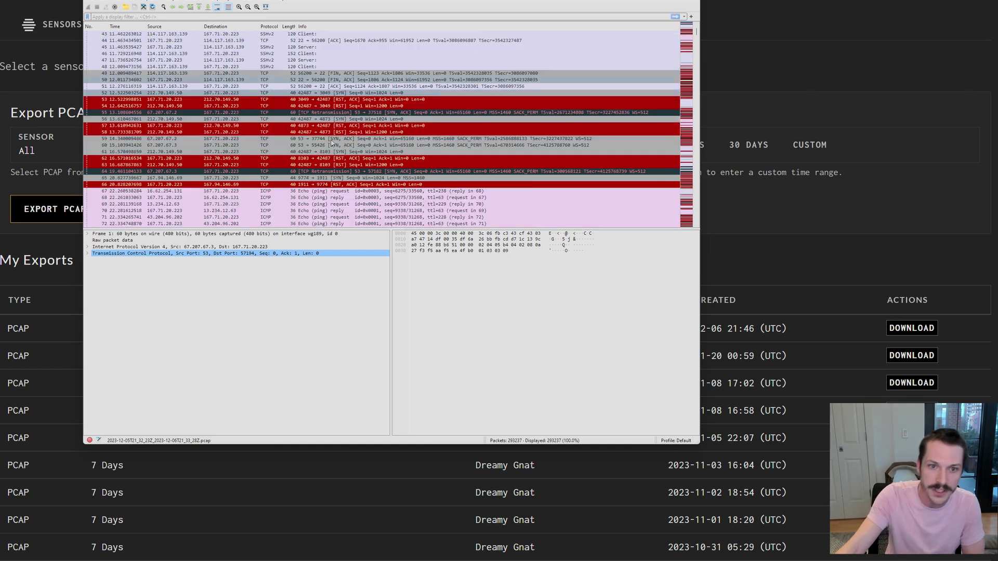
pyautogui.scroll(-17, 382, 83)
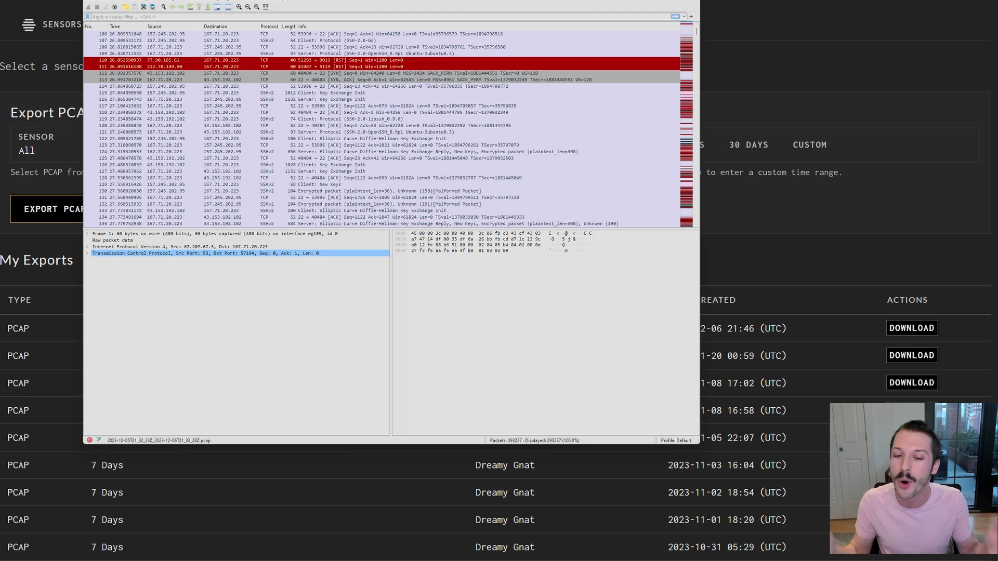
pyautogui.hotkey('alt', 'F4')
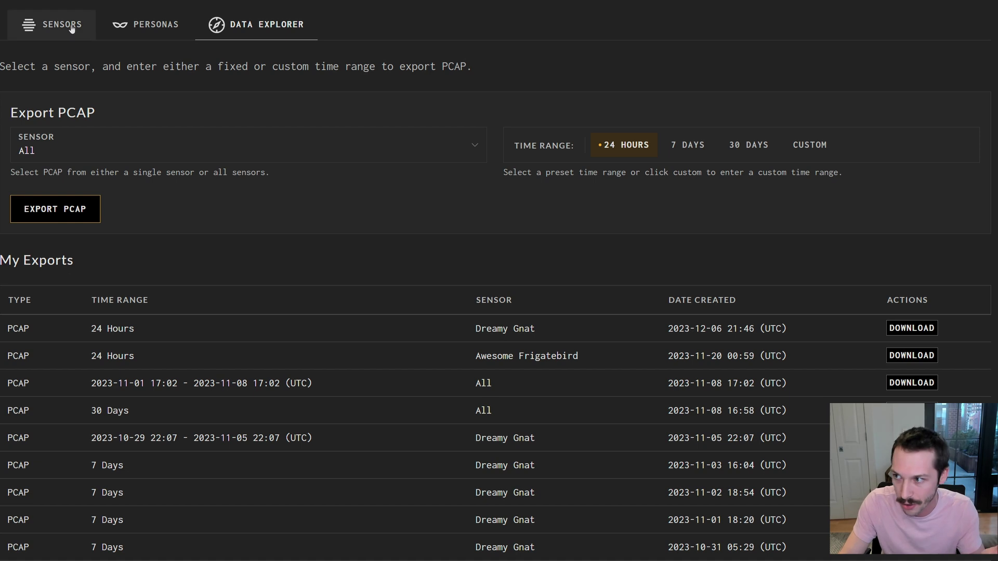
pyautogui.click(51, 24)
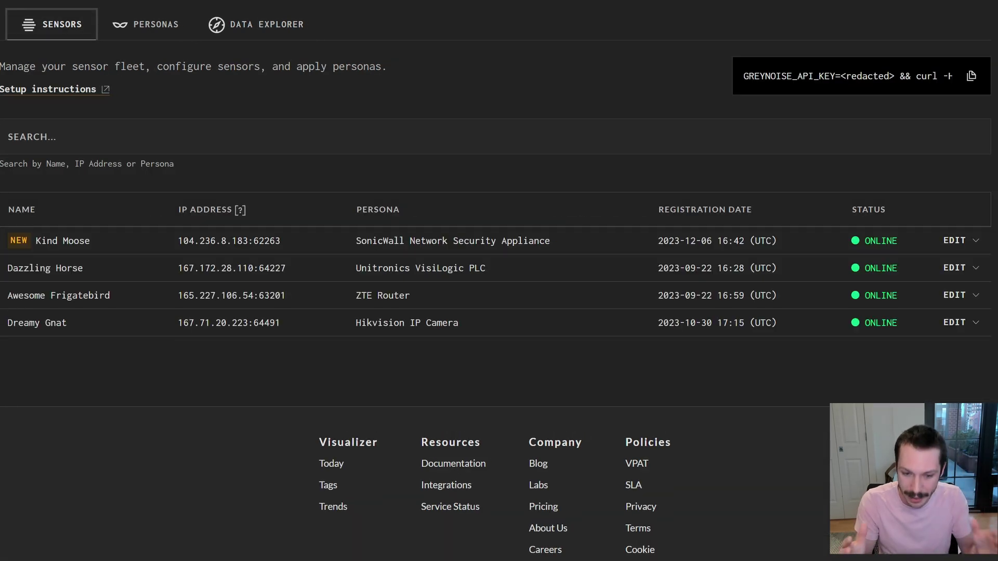